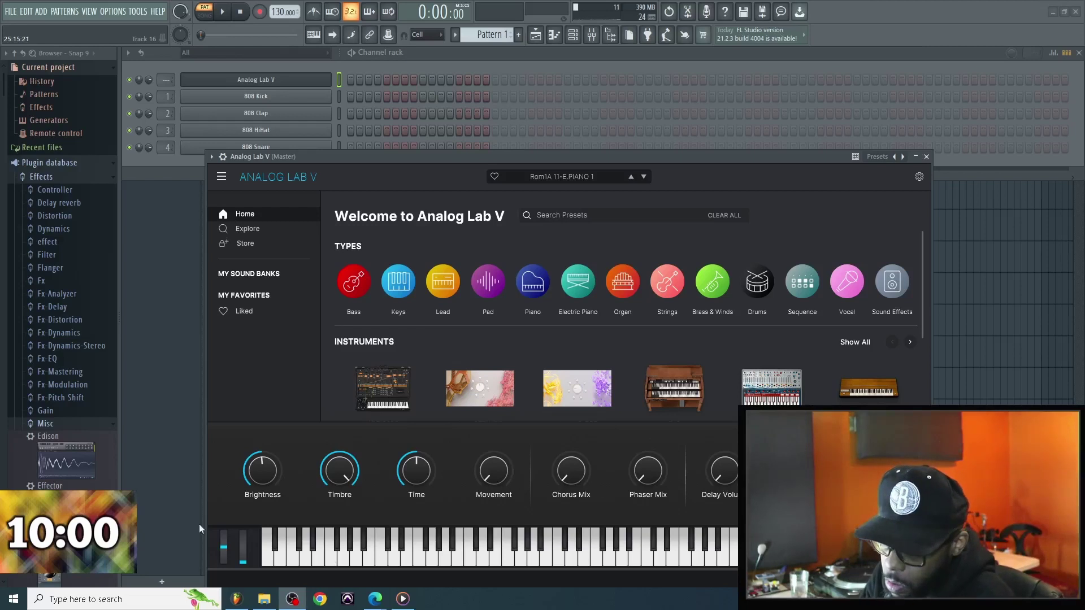
# Step: Draw a half-bar chord of A#5, C#6 and F6 at the start of bar 1 in the Analog Lab V piano roll
pyautogui.moveTo(72, 560)
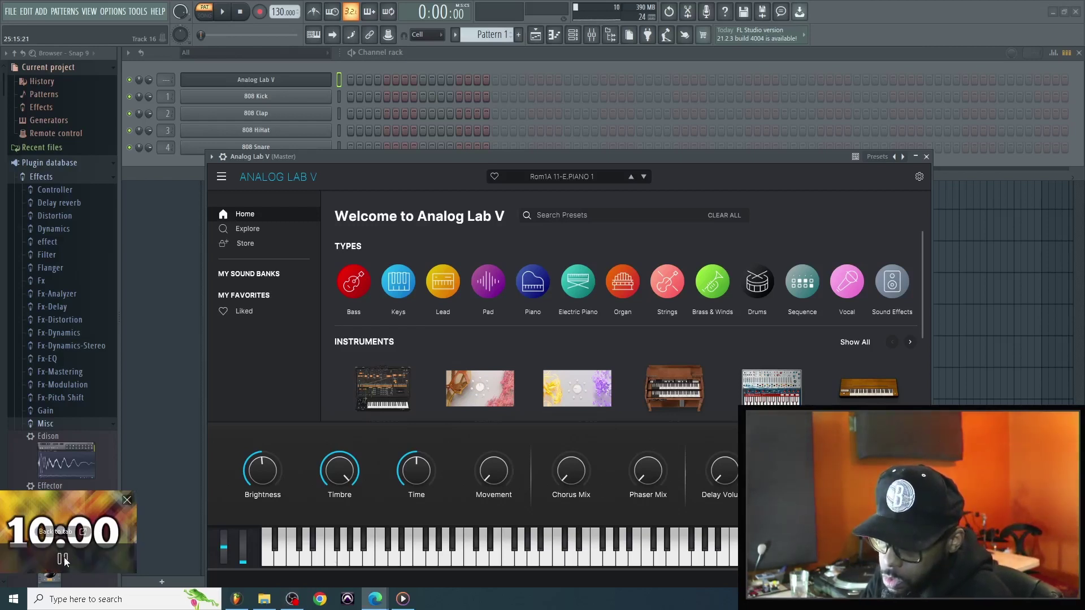
pyautogui.click(607, 51)
pyautogui.click(263, 79)
pyautogui.click(267, 80)
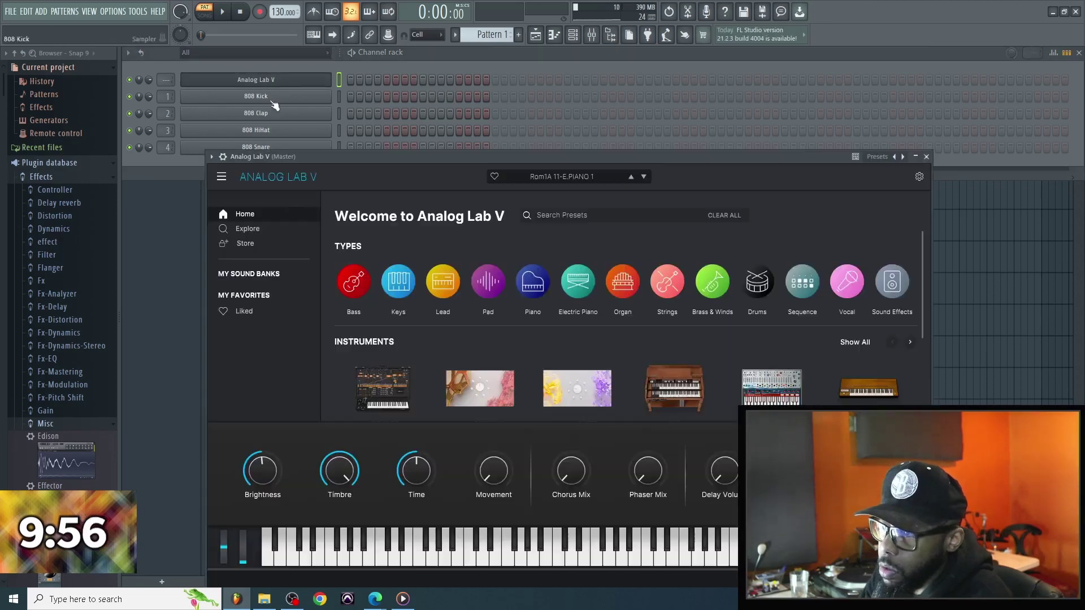
pyautogui.rightClick(329, 79)
pyautogui.click(340, 85)
pyautogui.click(147, 337)
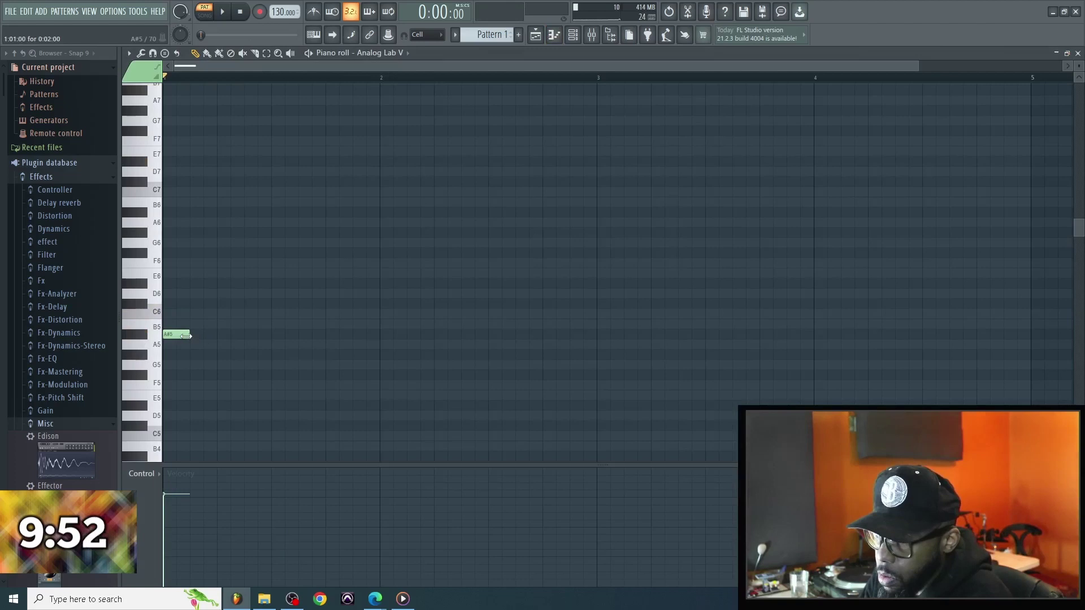
pyautogui.moveTo(186, 336); pyautogui.dragTo(264, 350)
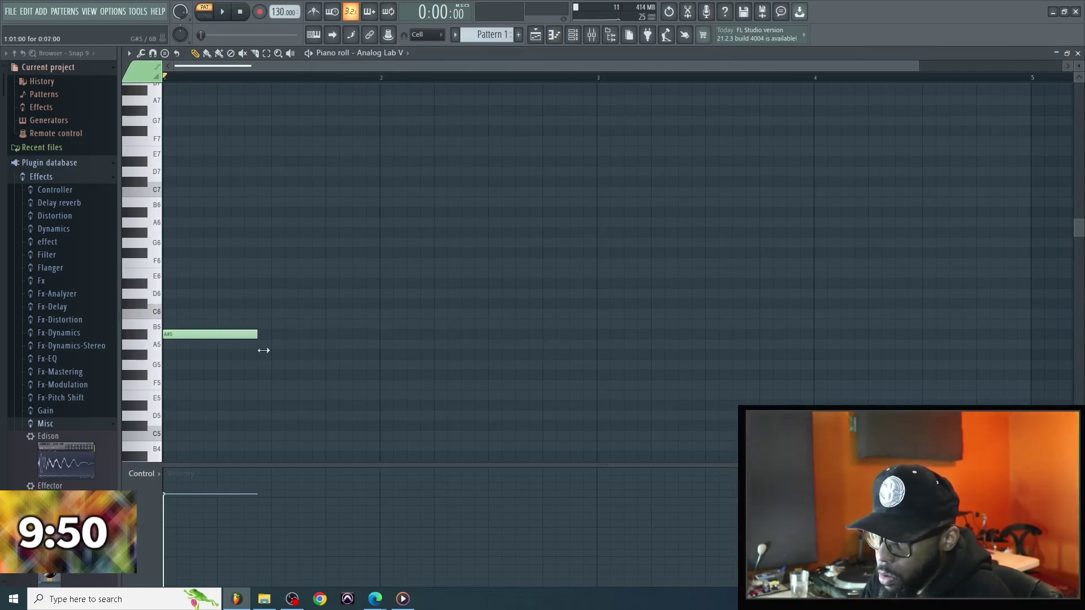
pyautogui.moveTo(237, 293); pyautogui.dragTo(144, 291)
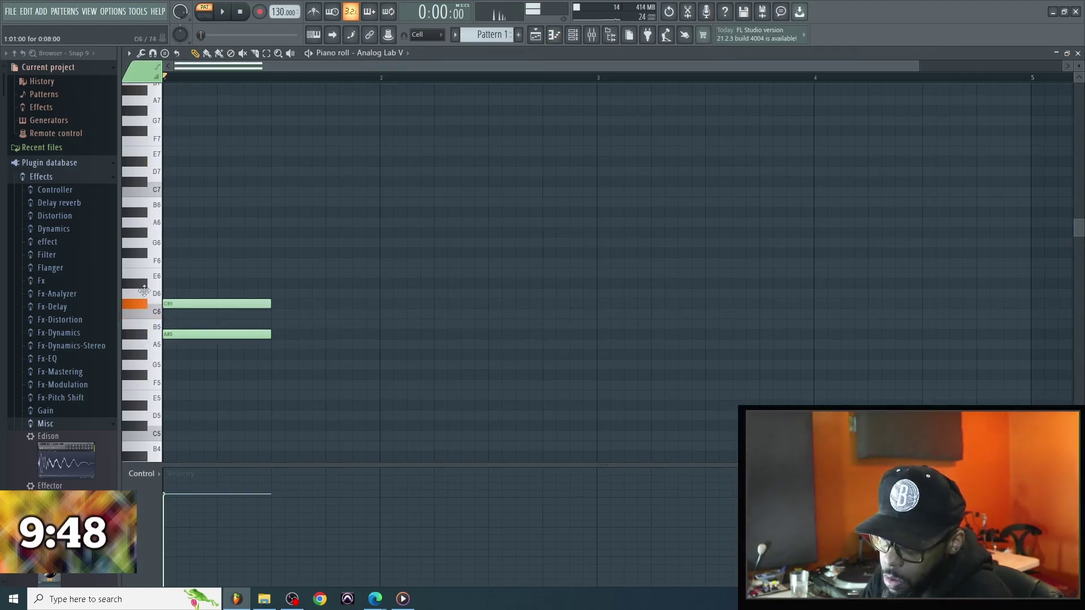
pyautogui.moveTo(205, 244); pyautogui.dragTo(166, 259)
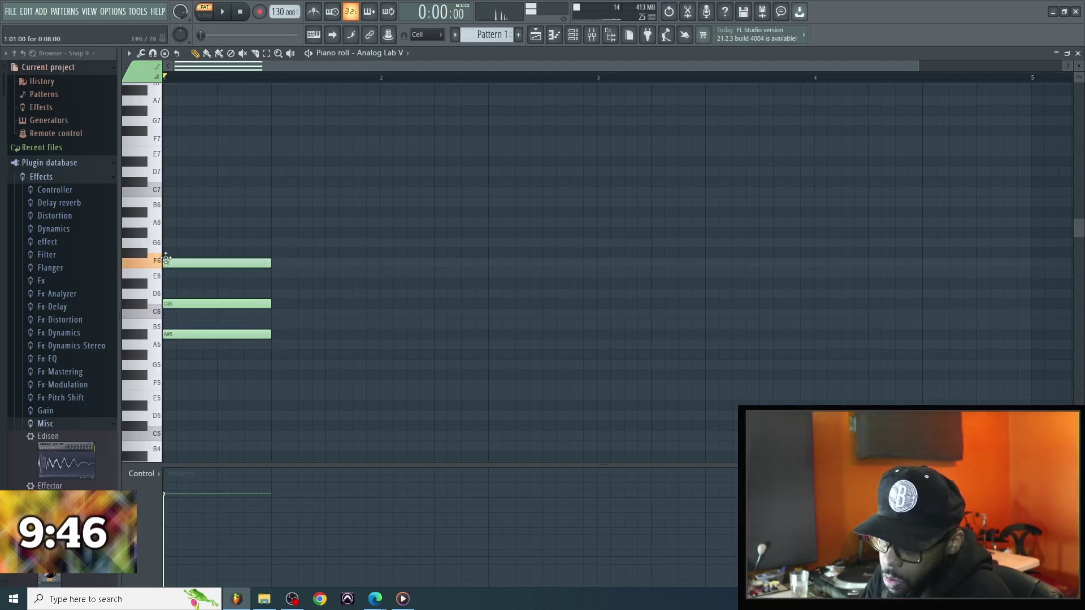
# Step: Add a second half-bar chord of A#5, C6 and F6 in the second half of bar 1
pyautogui.moveTo(237, 340); pyautogui.dragTo(309, 188)
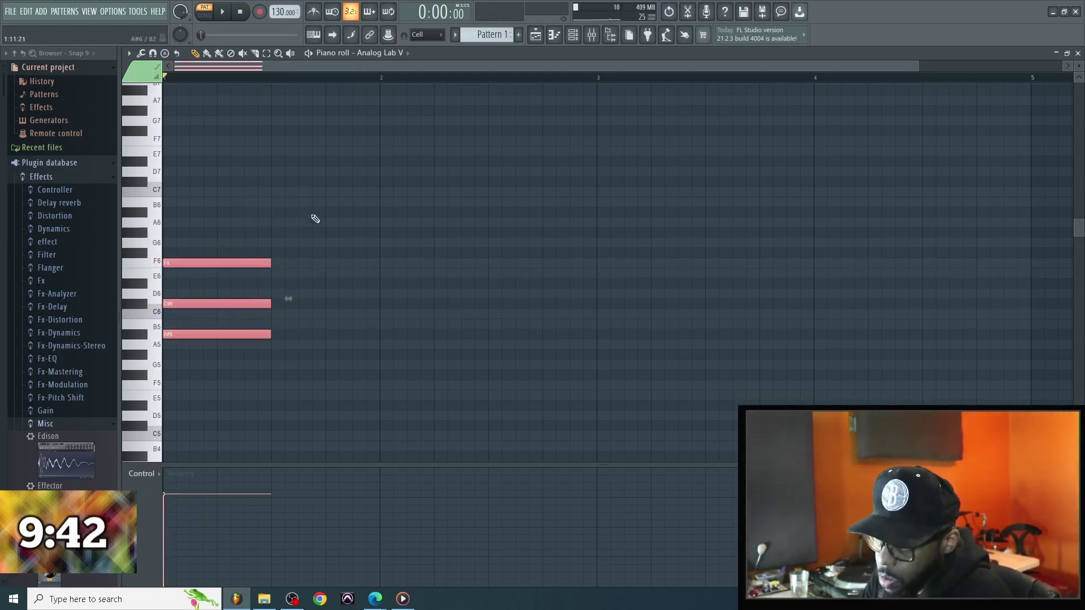
pyautogui.click(280, 314)
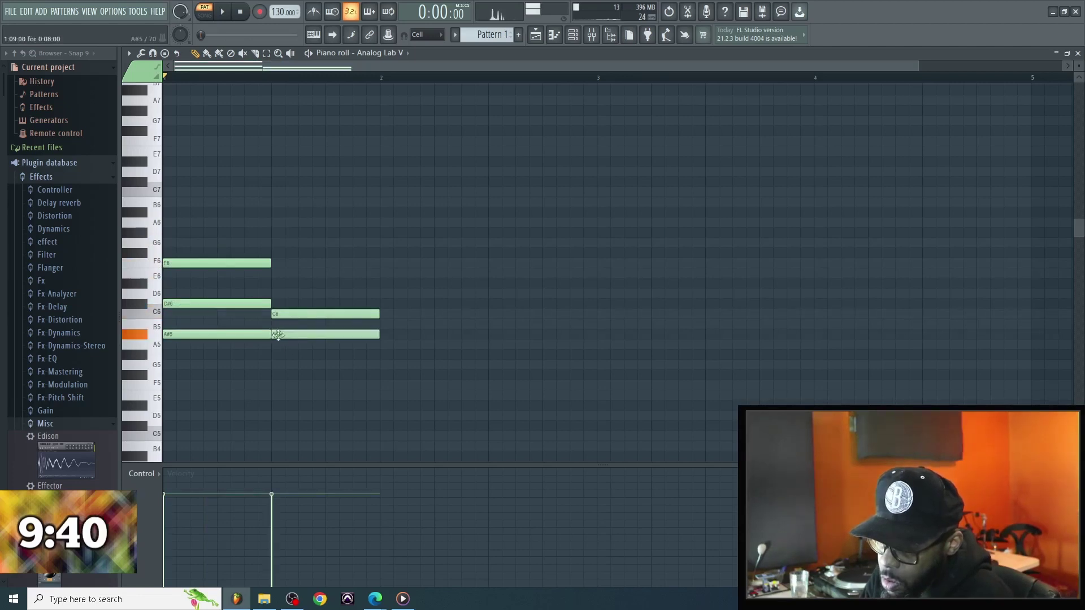
pyautogui.moveTo(276, 276); pyautogui.dragTo(276, 263)
# Step: Duplicate the two-chord progression three times so it fills four bars
pyautogui.moveTo(421, 229); pyautogui.dragTo(163, 399)
pyautogui.hotkey('ctrl', 'b')
pyautogui.hotkey('ctrl', 'b')
pyautogui.hotkey('ctrl', 'b')
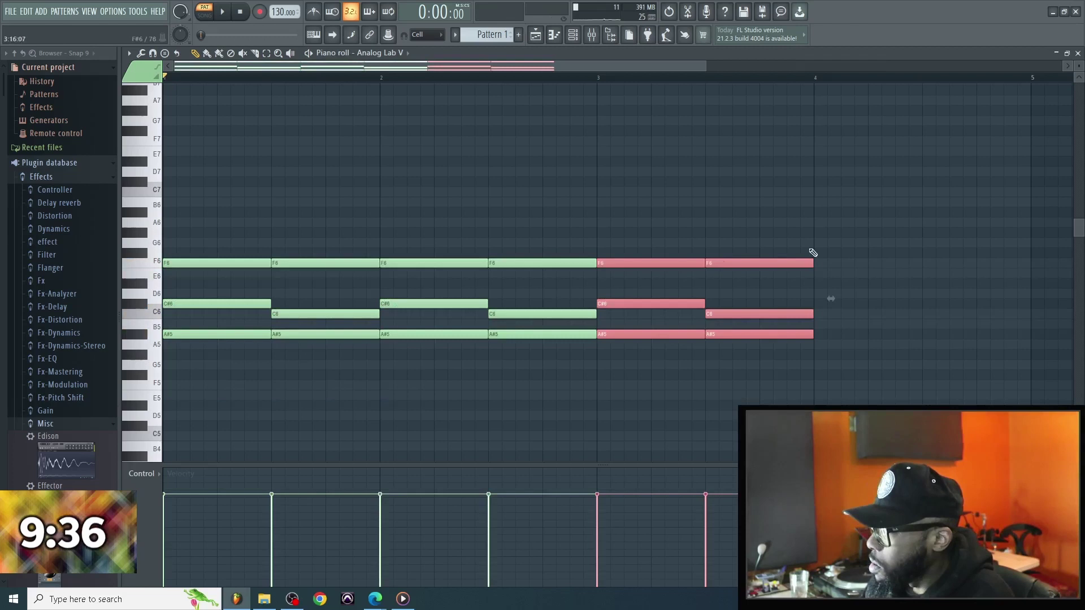
pyautogui.moveTo(645, 70); pyautogui.dragTo(1052, 71)
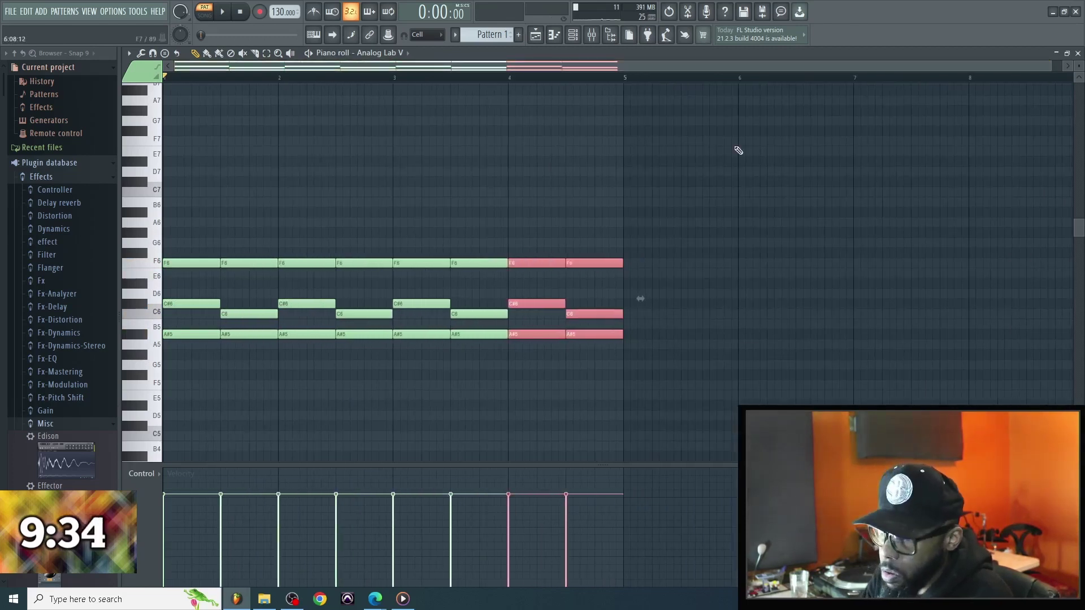
# Step: Try a half-bar G#6 note above the second chord of bar 1
pyautogui.moveTo(237, 213); pyautogui.dragTo(164, 237)
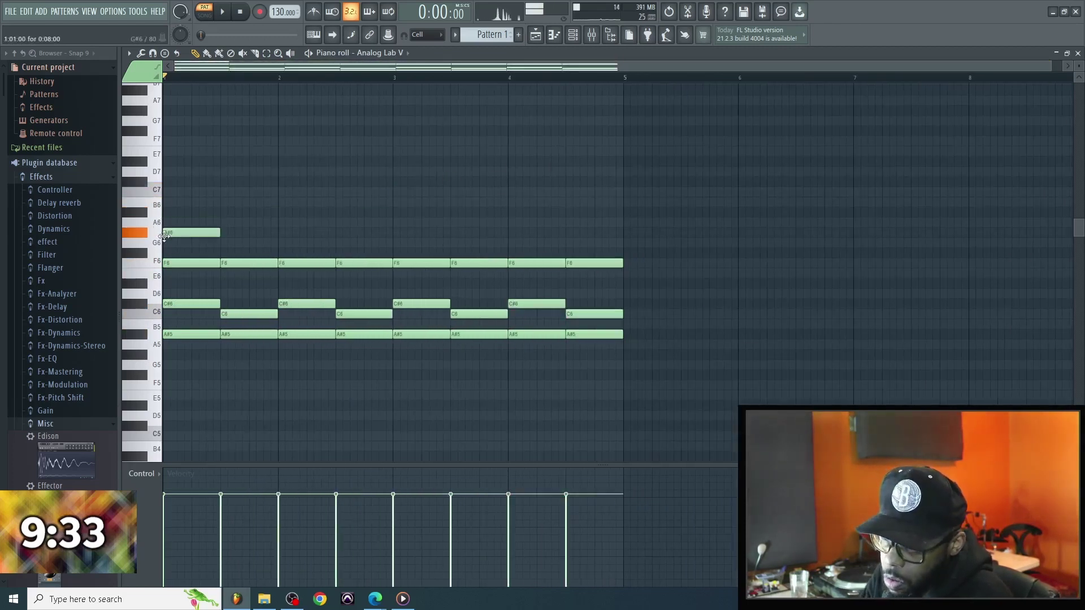
pyautogui.rightClick(212, 232)
pyautogui.click(228, 233)
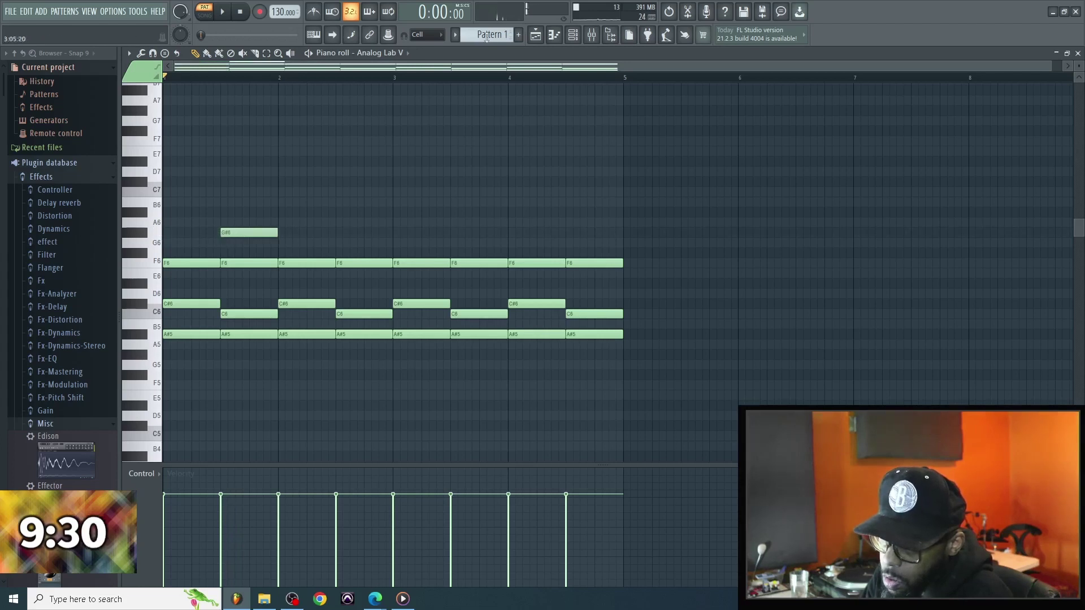
# Step: Insert a Layer channel above the 808 Kick and open its piano roll
pyautogui.click(574, 35)
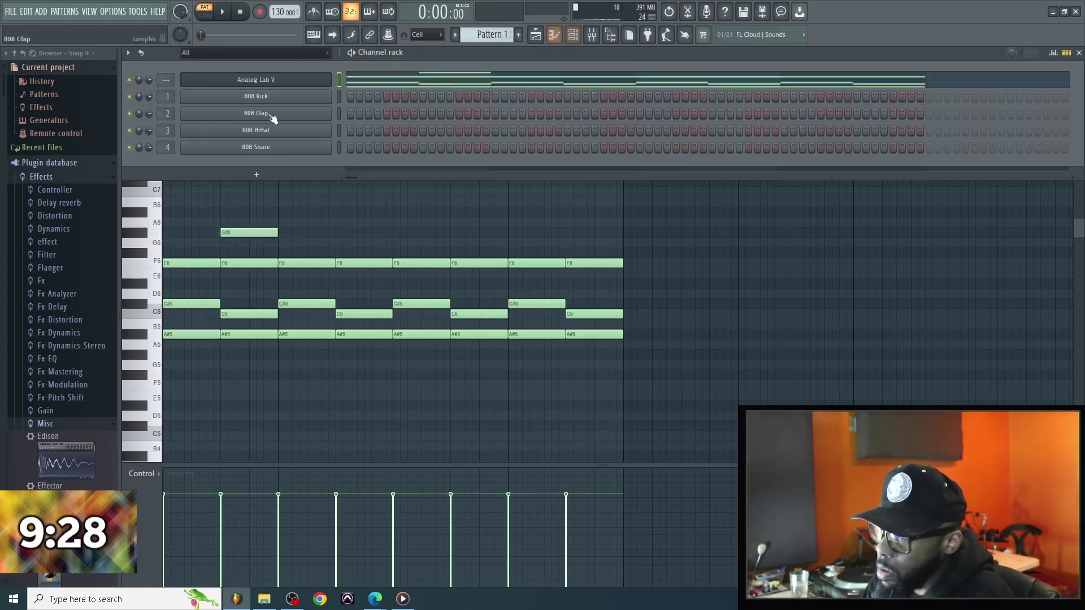
pyautogui.rightClick(232, 105)
pyautogui.moveTo(438, 184)
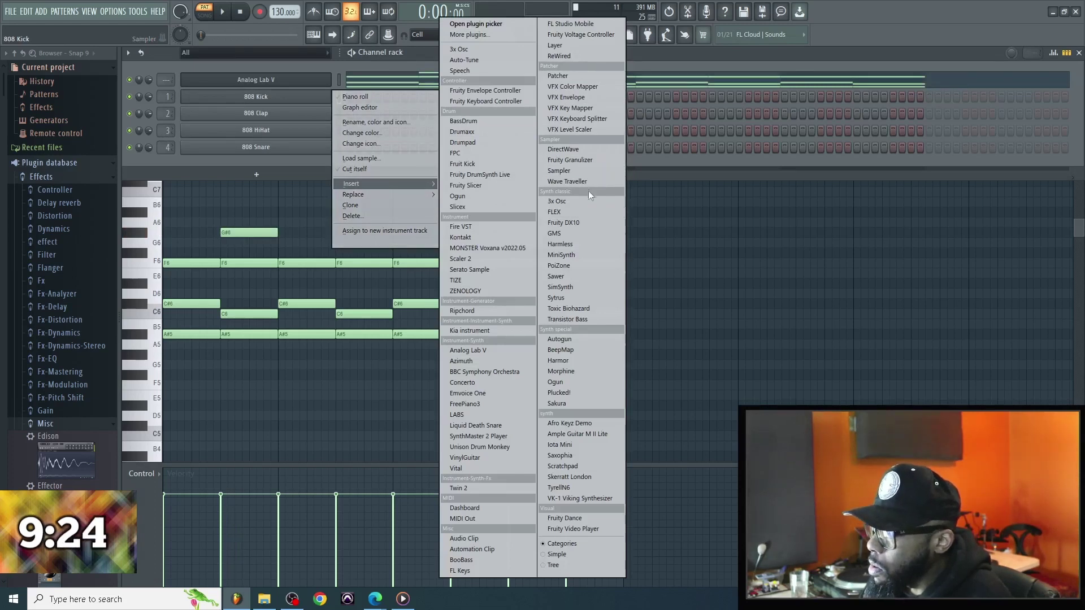
pyautogui.click(564, 45)
pyautogui.rightClick(337, 97)
pyautogui.click(367, 94)
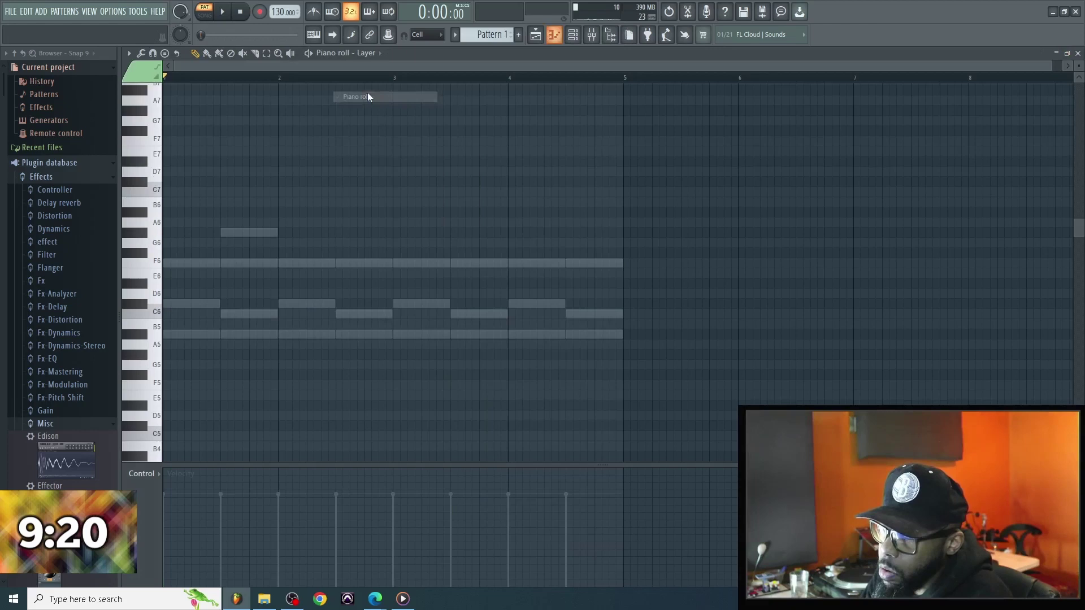
# Step: Stamp a Minor Natural (Aeolian) scale starting on A#5 at bar 1 and stretch its notes to four bars
pyautogui.click(129, 52)
pyautogui.moveTo(167, 89)
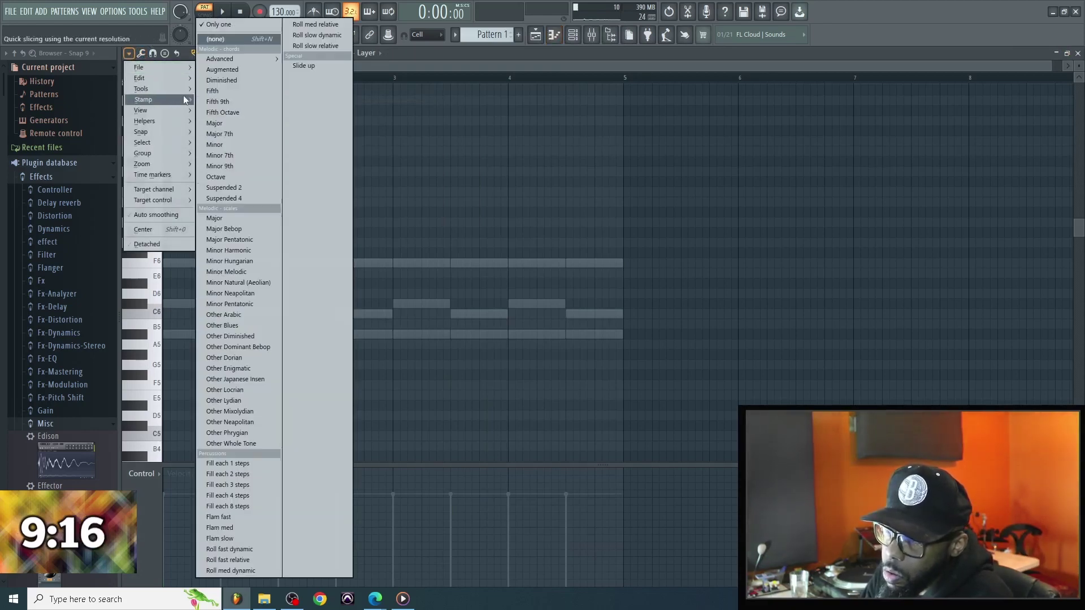
pyautogui.click(282, 281)
pyautogui.moveTo(214, 314); pyautogui.dragTo(155, 337)
pyautogui.moveTo(220, 334); pyautogui.dragTo(627, 345)
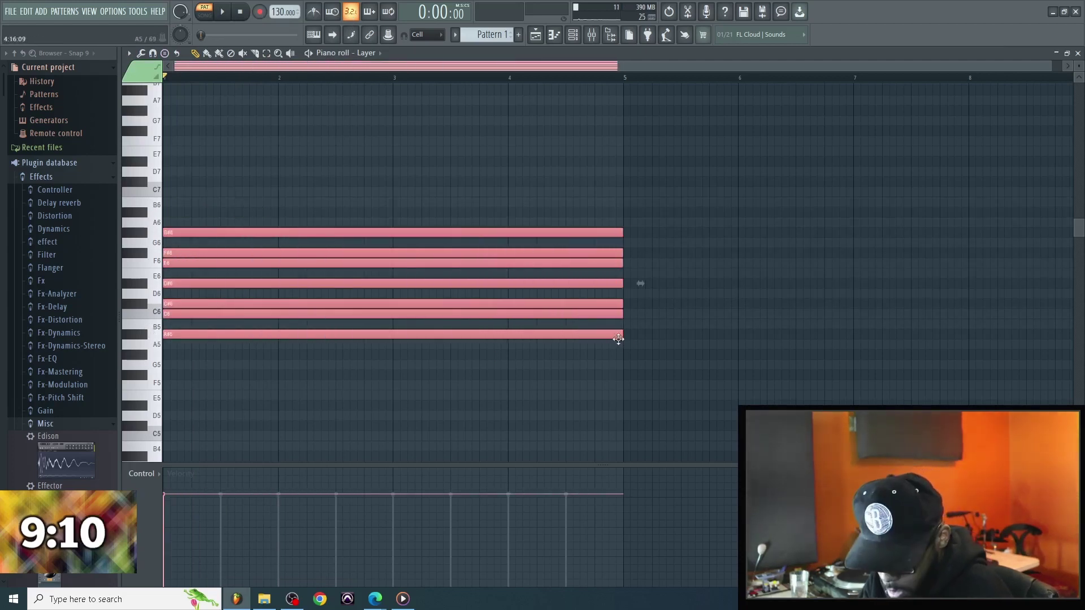
# Step: Copy the four-bar scale notes to the octaves above and below as guide notes, and play the pattern
pyautogui.hotkey('ctrl', 'b')
pyautogui.moveTo(228, 332); pyautogui.dragTo(192, 202)
pyautogui.scroll(-5, 237, 187)
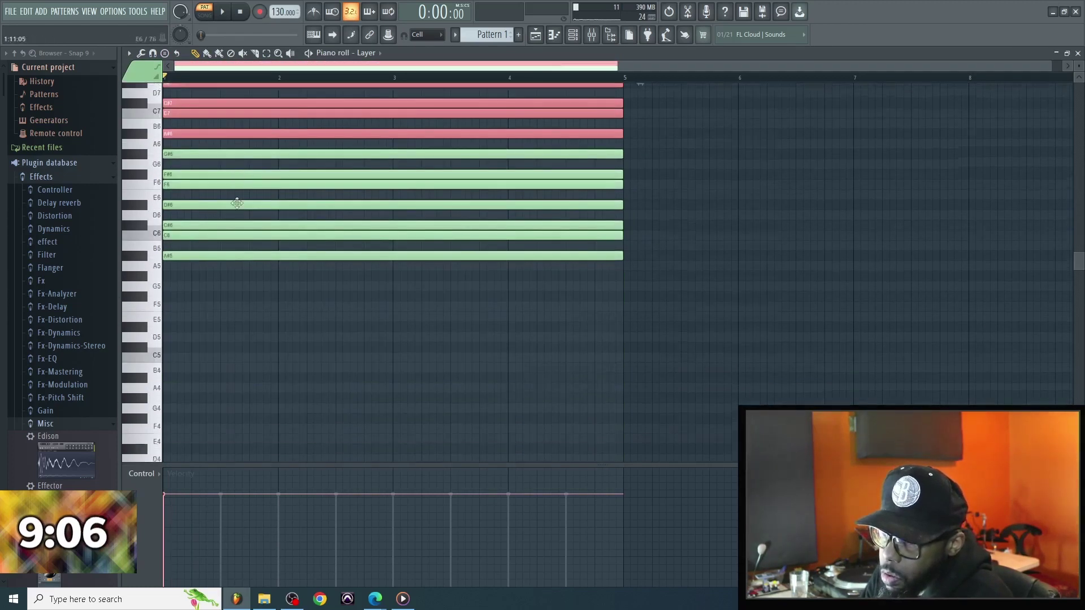
pyautogui.hotkey('ctrl', 'v')
pyautogui.scroll(3, 194, 133)
pyautogui.press('space')
pyautogui.moveTo(199, 215); pyautogui.dragTo(180, 339)
# Step: Place Pattern 1 on Track 1 of the playlist, starting at bar 1
pyautogui.click(537, 36)
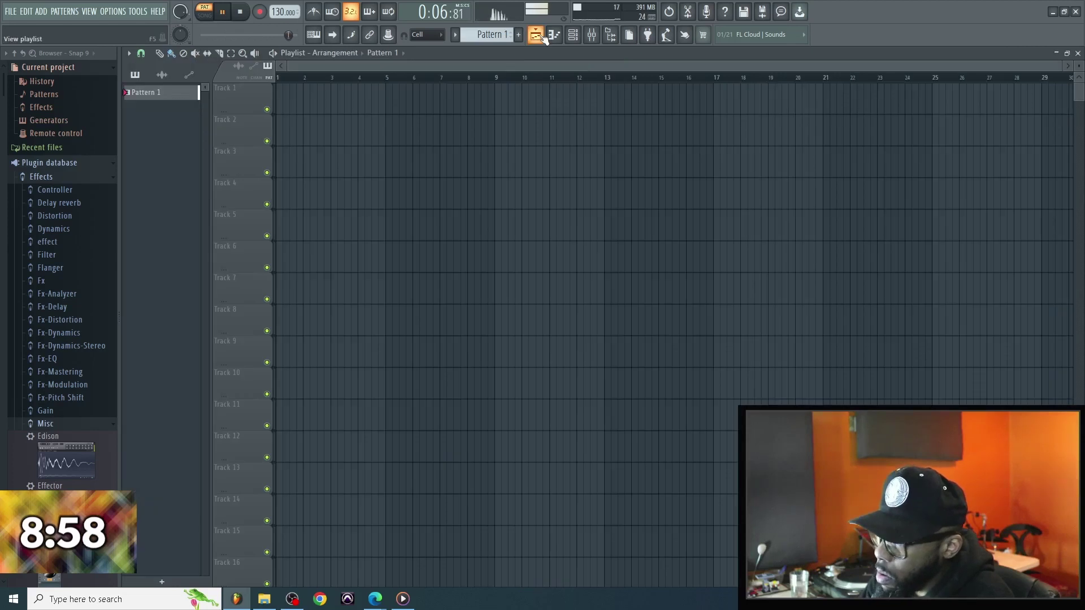
pyautogui.click(299, 100)
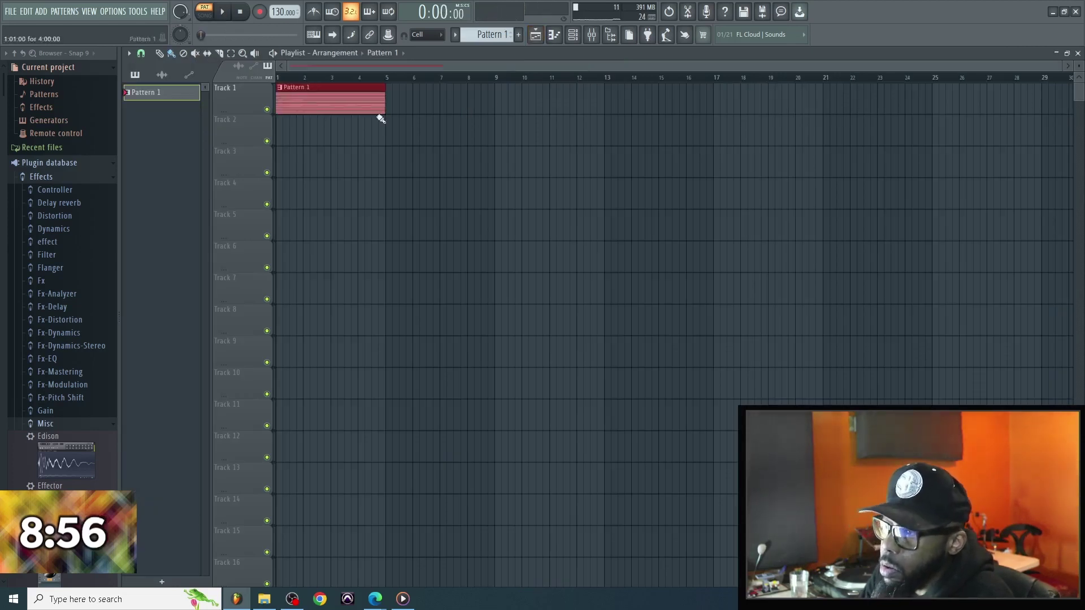
pyautogui.click(394, 108)
# Step: Delete the G#6 note above the second chord in the Analog Lab V piano roll
pyautogui.click(574, 37)
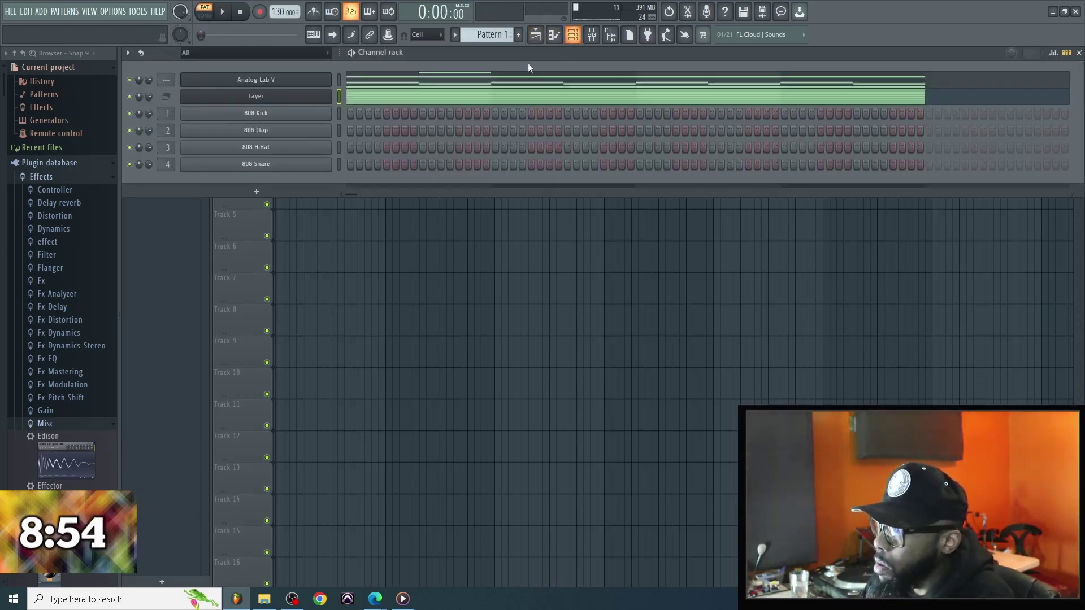
pyautogui.click(408, 82)
pyautogui.scroll(2, 379, 164)
pyautogui.press('space')
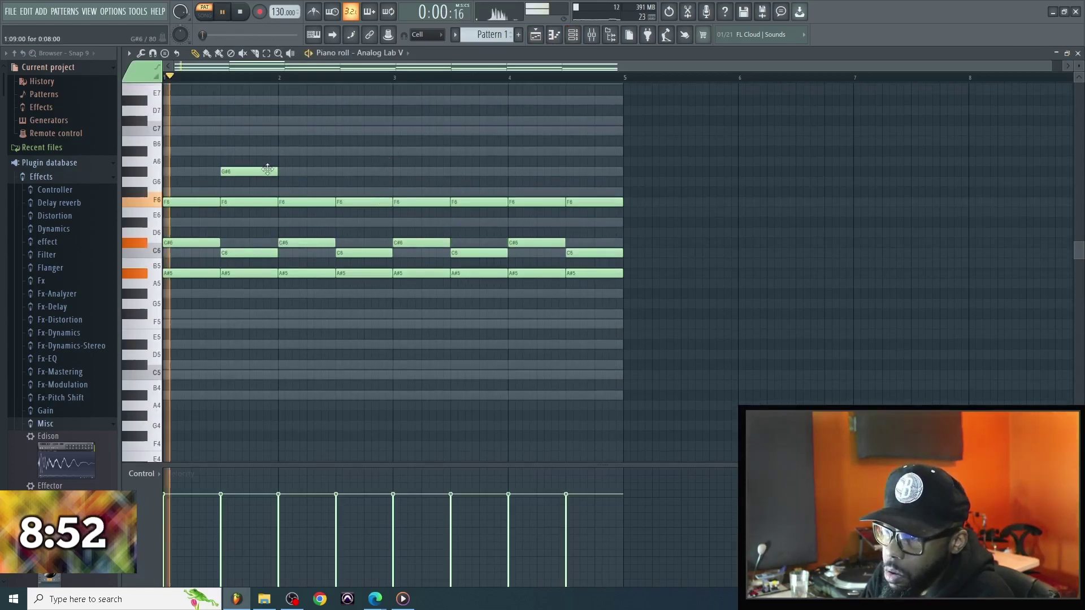
pyautogui.rightClick(267, 171)
pyautogui.press('space')
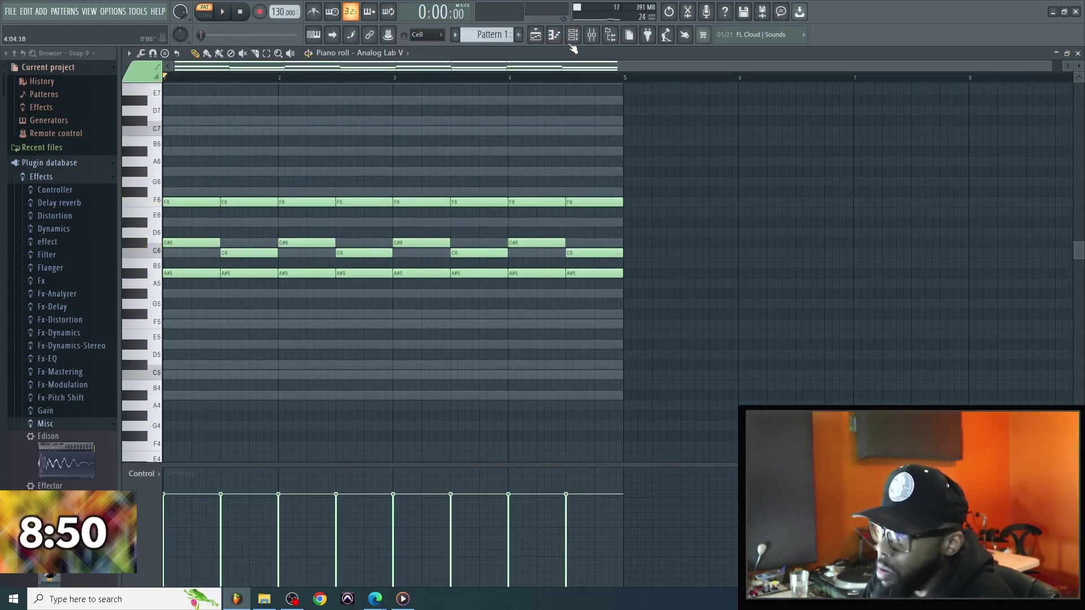
# Step: Load the 18 Osc Strings preset from the Strings type in Analog Lab V
pyautogui.click(574, 36)
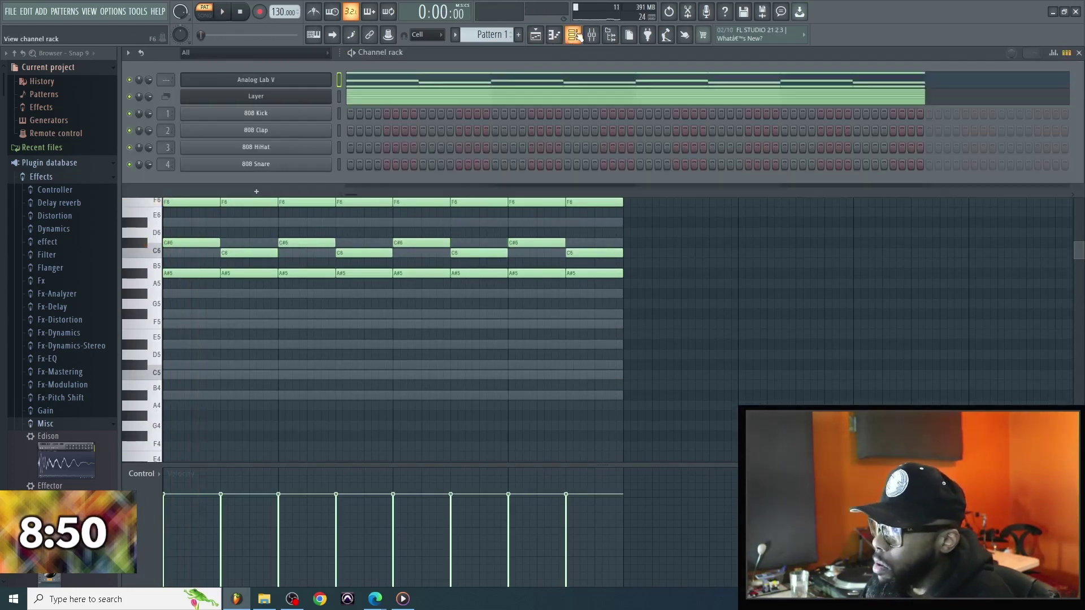
pyautogui.click(296, 82)
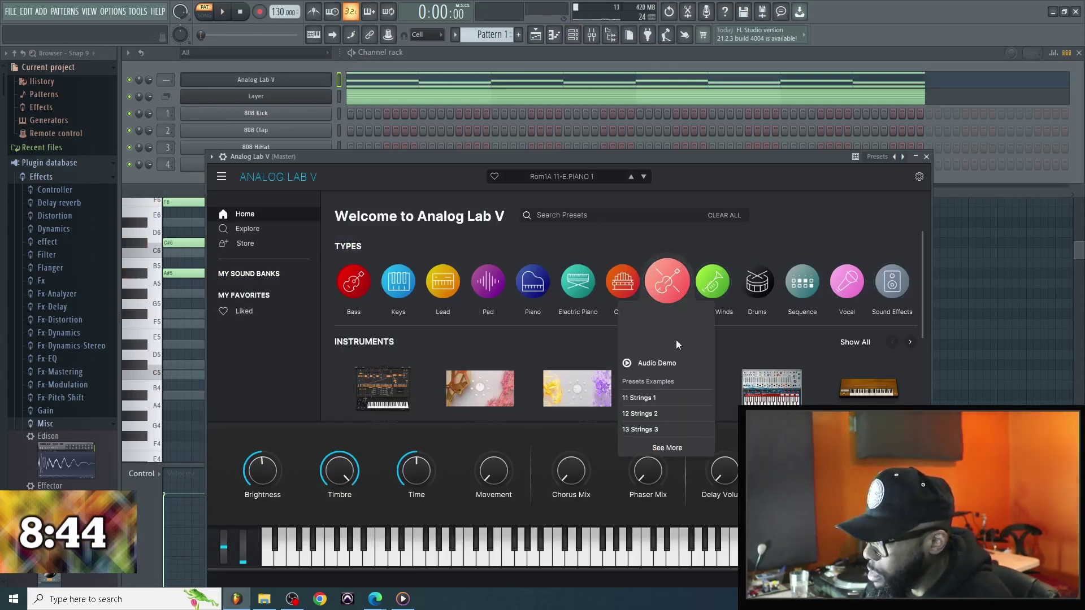
pyautogui.click(677, 295)
pyautogui.click(675, 281)
pyautogui.click(540, 340)
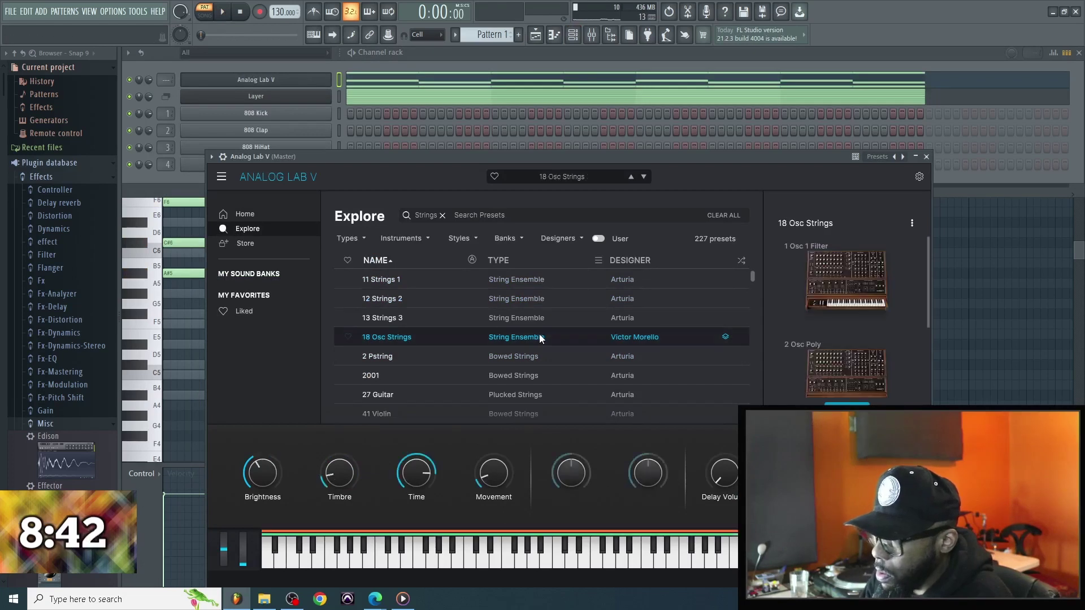
# Step: Listen to the pattern with the strings preset and set the project tempo to 146 BPM
pyautogui.click(536, 68)
pyautogui.press('space')
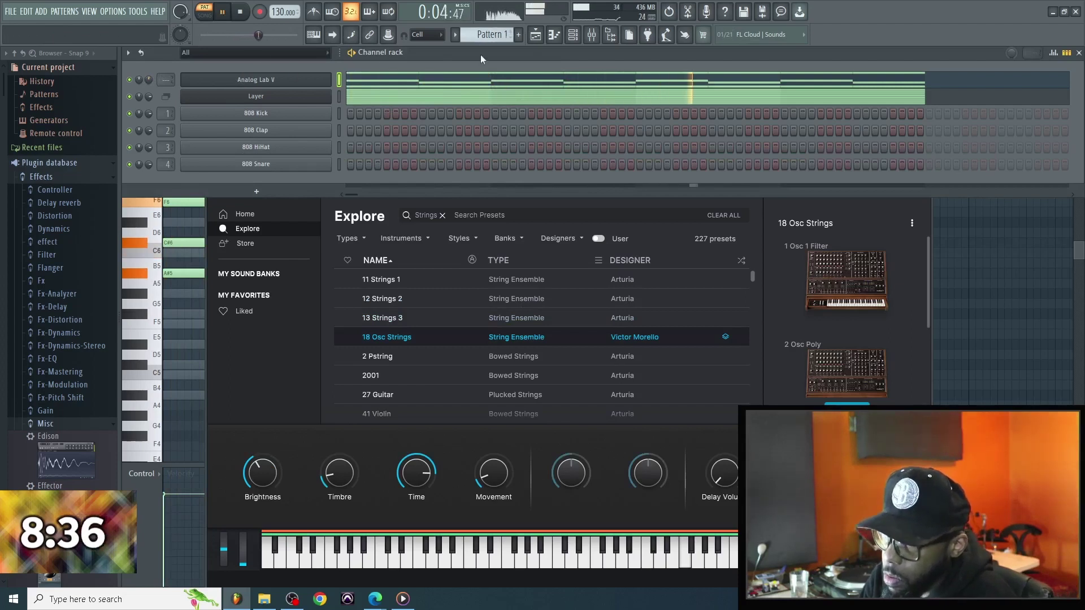
pyautogui.press('space')
pyautogui.moveTo(279, 11); pyautogui.dragTo(278, 5)
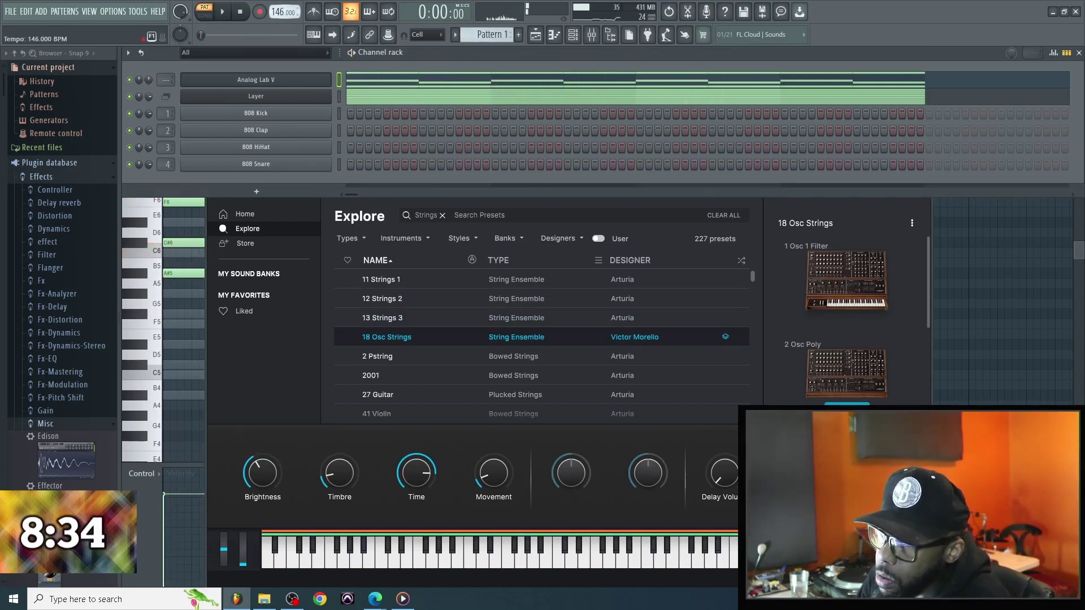
# Step: Insert a LABS instrument channel above the 808 Kick
pyautogui.rightClick(269, 109)
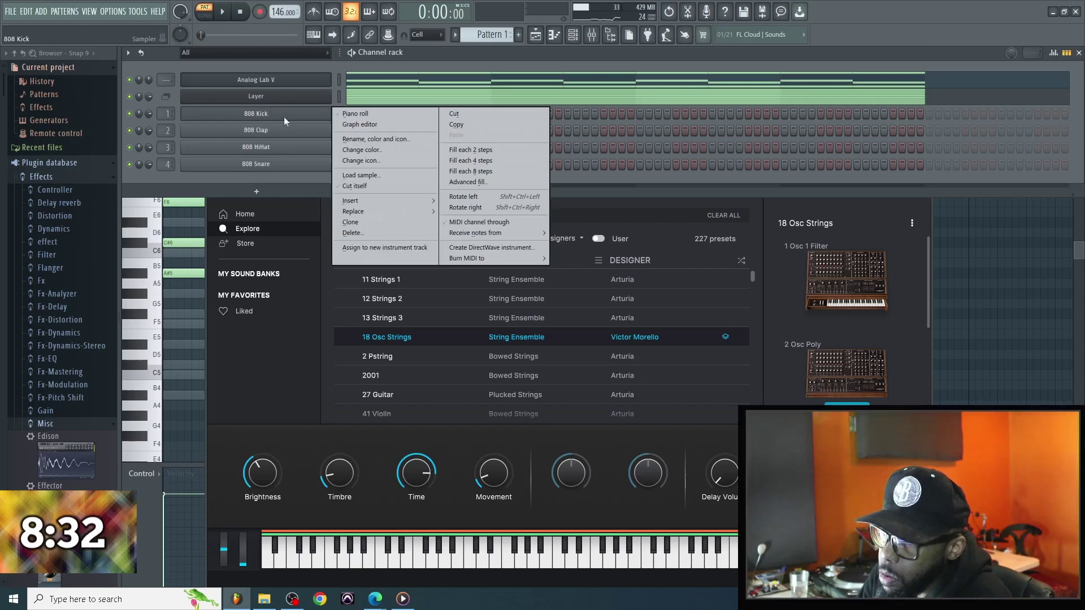
pyautogui.moveTo(389, 199)
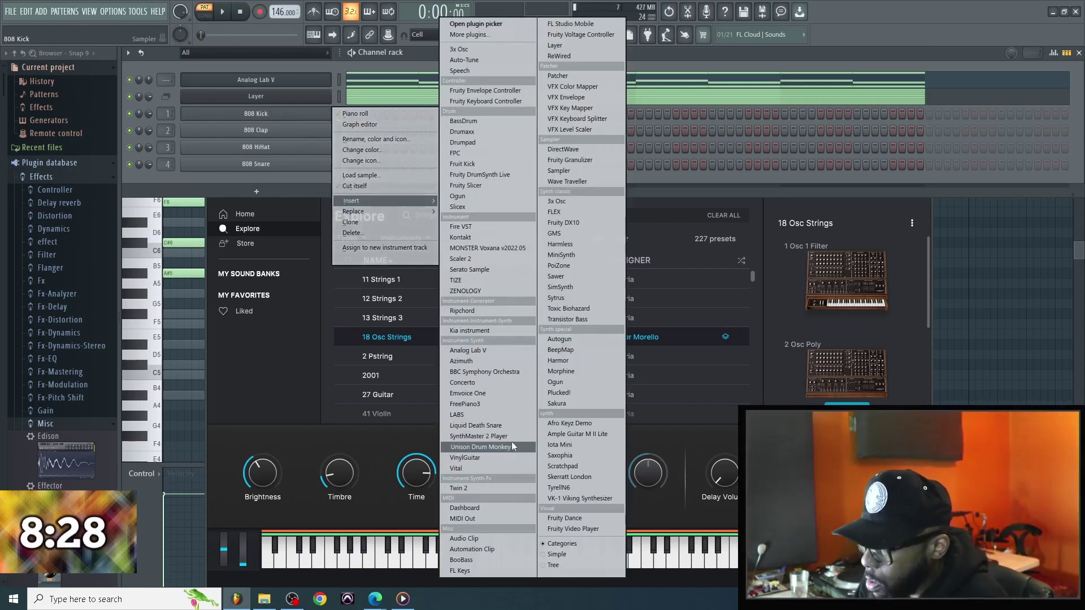
pyautogui.click(510, 415)
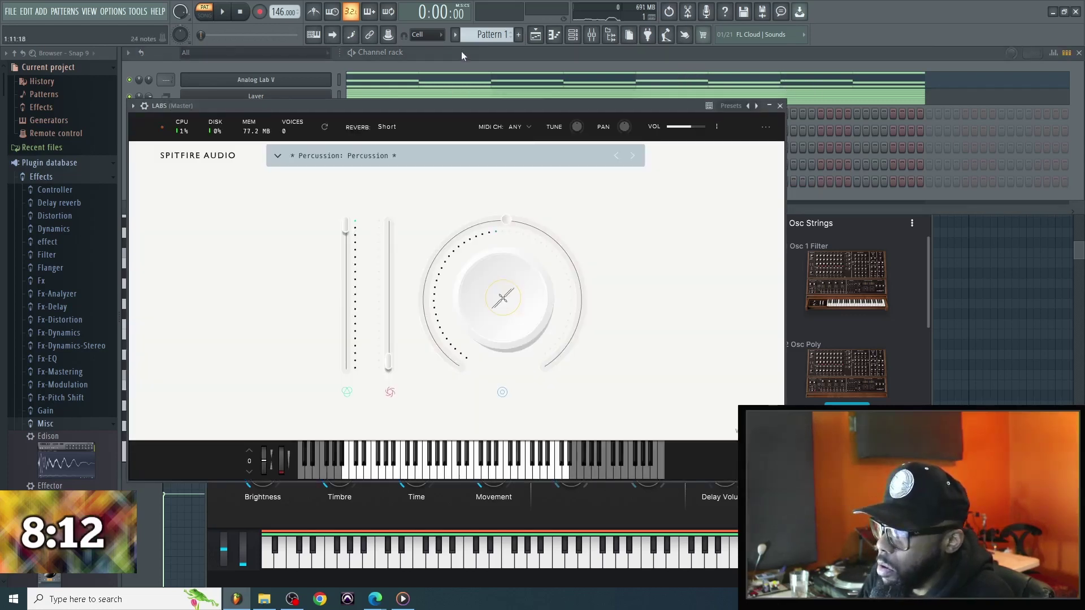
# Step: Add a four-bar A#4 note in the LABS channel's piano roll and return to the channel rack
pyautogui.click(461, 52)
pyautogui.rightClick(310, 133)
pyautogui.click(309, 152)
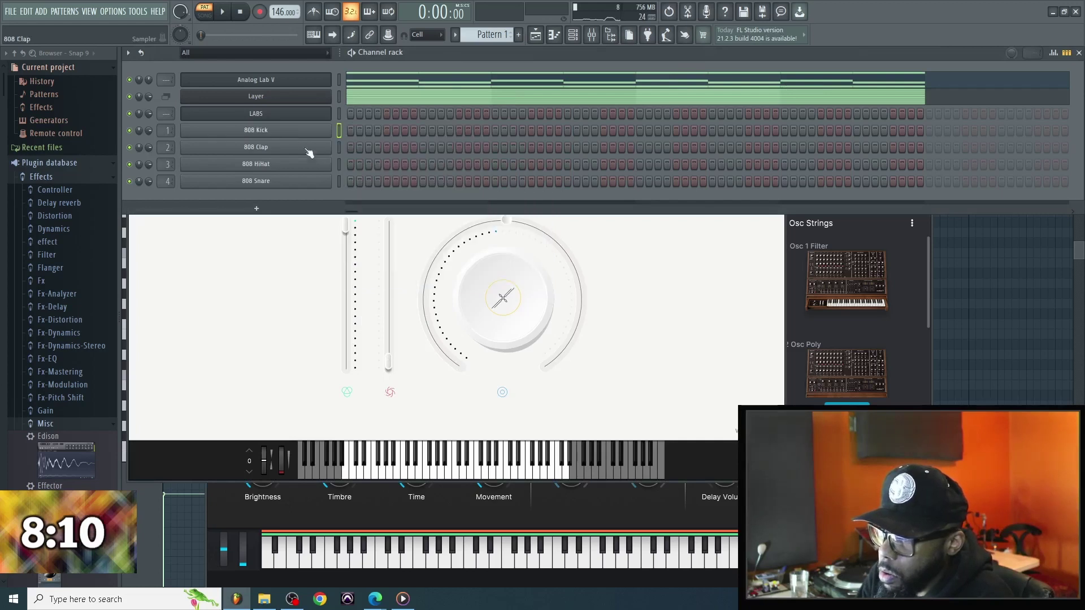
pyautogui.rightClick(298, 136)
pyautogui.click(303, 125)
pyautogui.rightClick(300, 114)
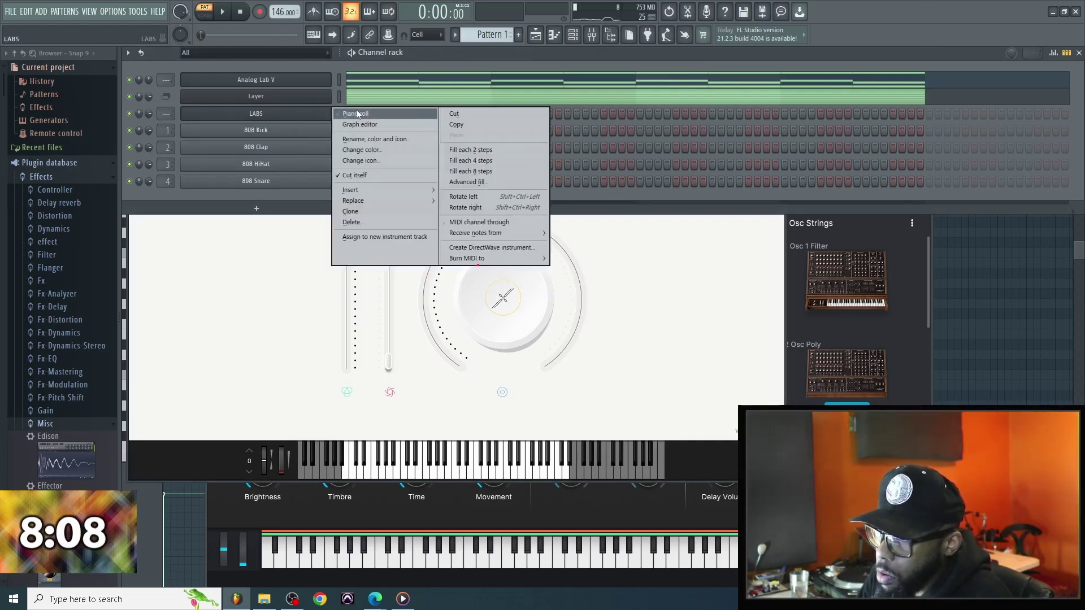
pyautogui.click(356, 114)
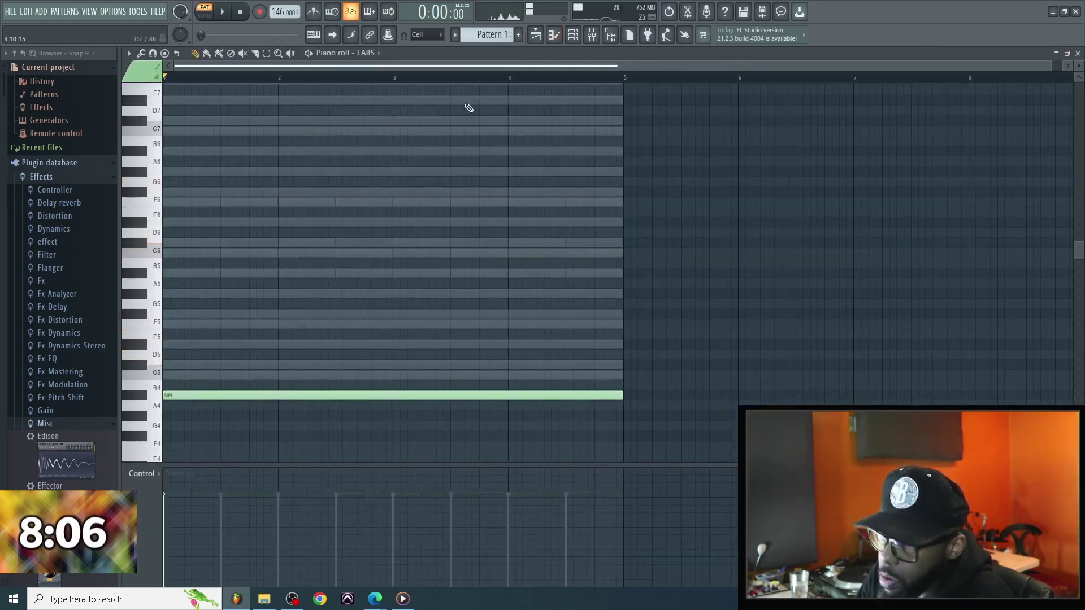
pyautogui.click(560, 40)
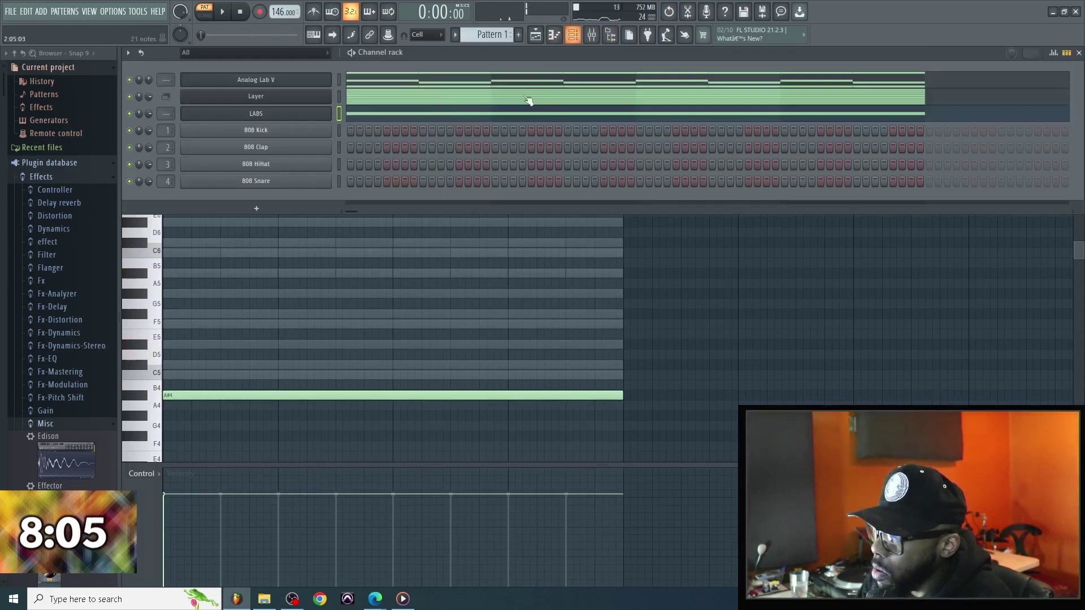
# Step: Load an instrument from the Piano category in the LABS channel and return to the channel rack
pyautogui.click(302, 114)
pyautogui.click(349, 158)
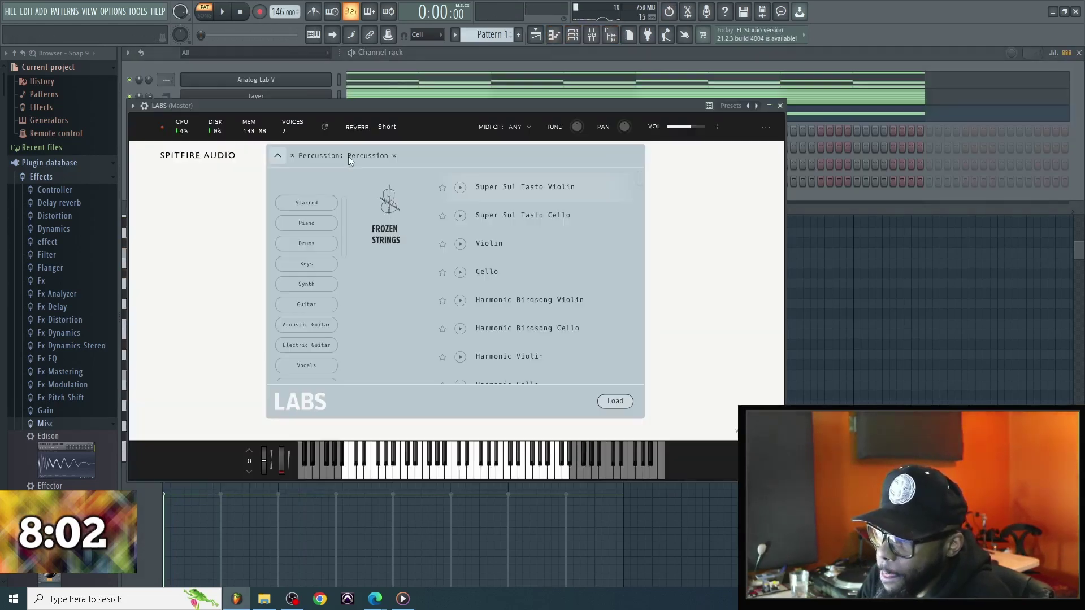
pyautogui.click(308, 226)
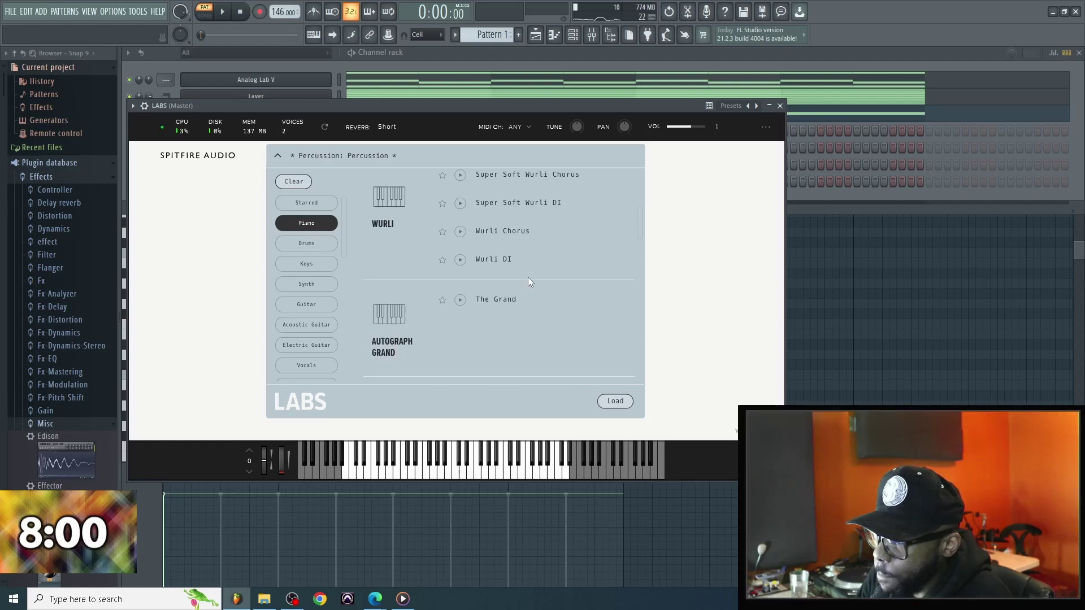
pyautogui.click(523, 291)
pyautogui.click(554, 56)
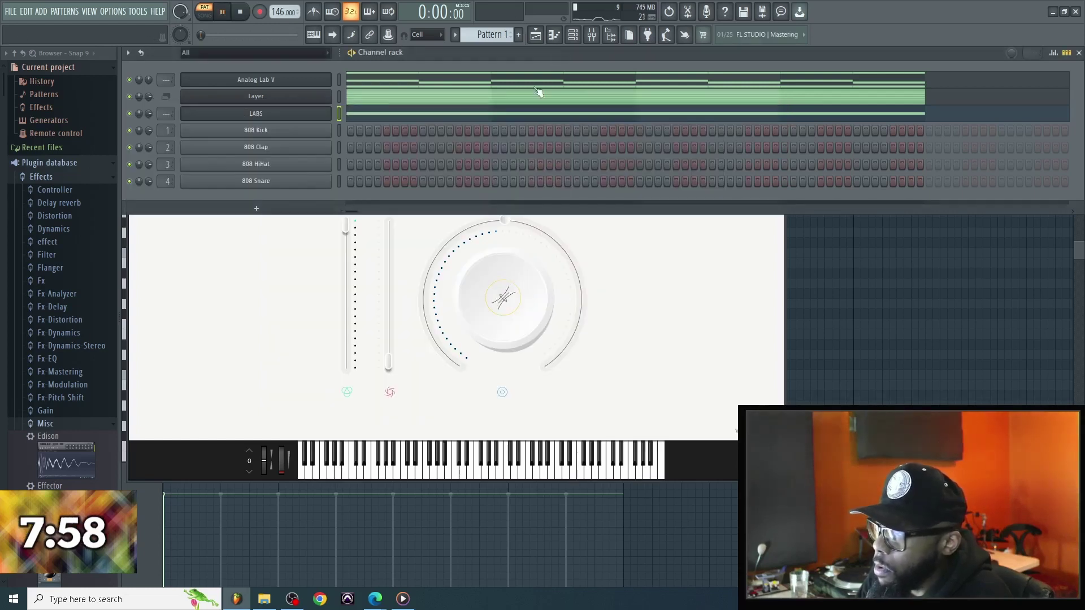
# Step: In the LABS piano roll, move the A#4 note up to A#5 and shorten it to half a bar
pyautogui.press('space')
pyautogui.click(520, 114)
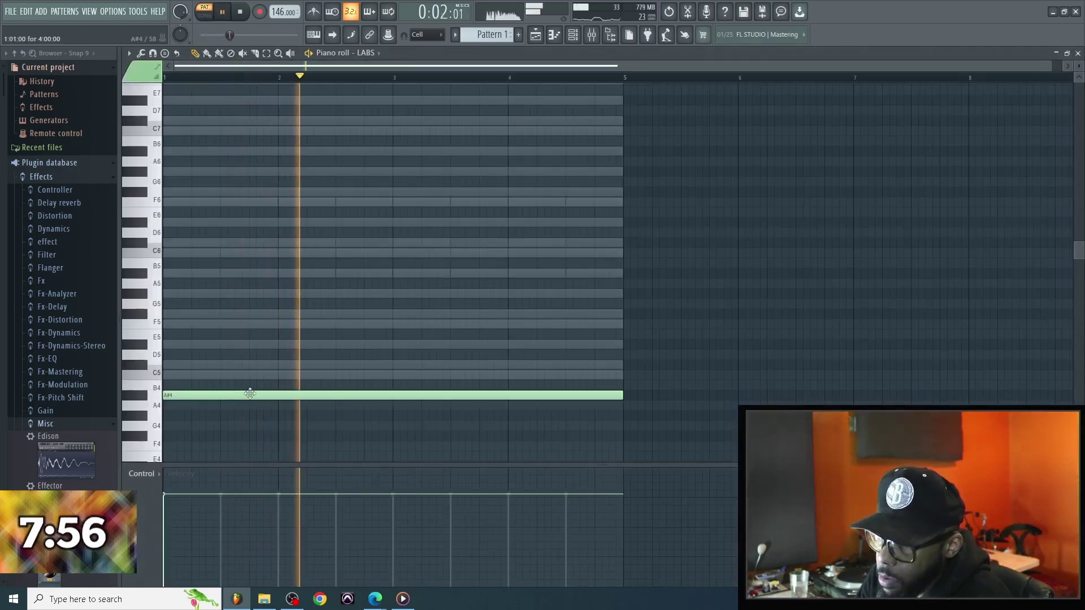
pyautogui.press('space')
pyautogui.moveTo(249, 390); pyautogui.dragTo(184, 265)
pyautogui.moveTo(623, 269); pyautogui.dragTo(276, 263)
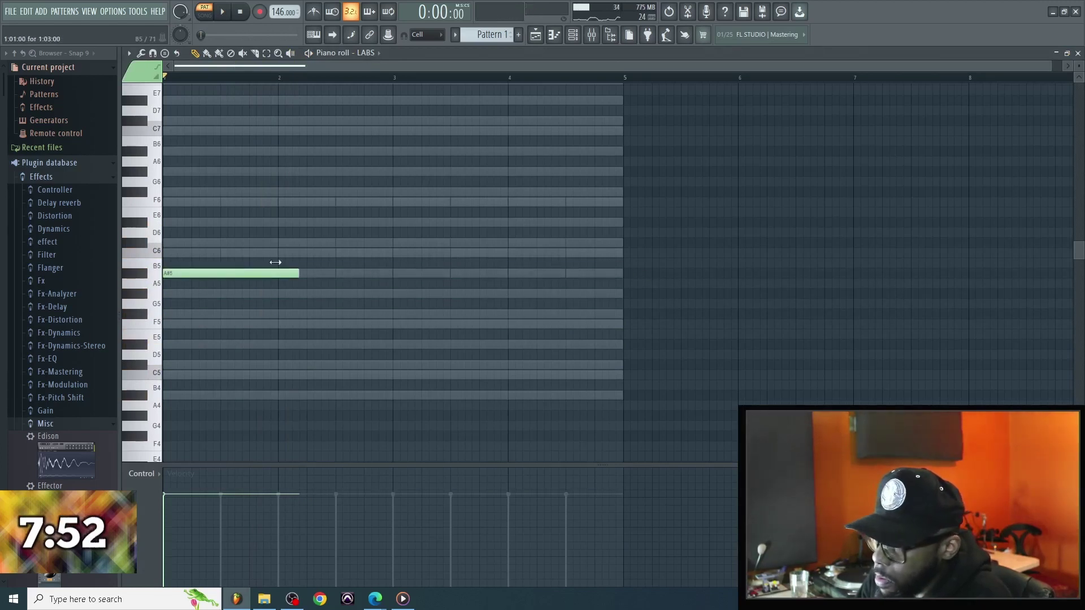
pyautogui.rightClick(177, 220)
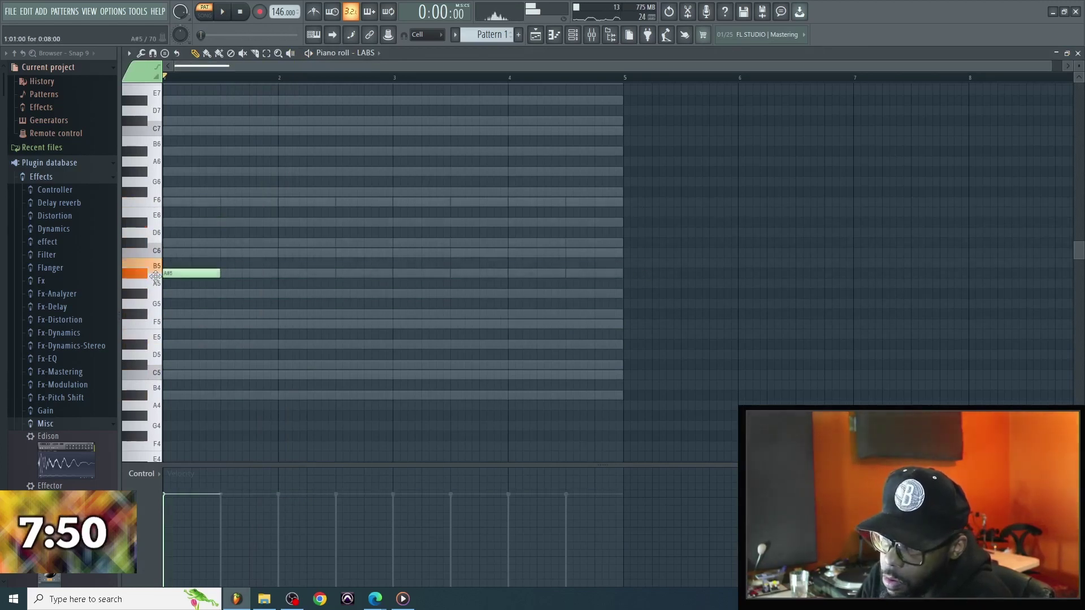
# Step: Add a half-bar C#6 above the A#5 in bar 1 and place the same note pair at the start of bar 2
pyautogui.press('space')
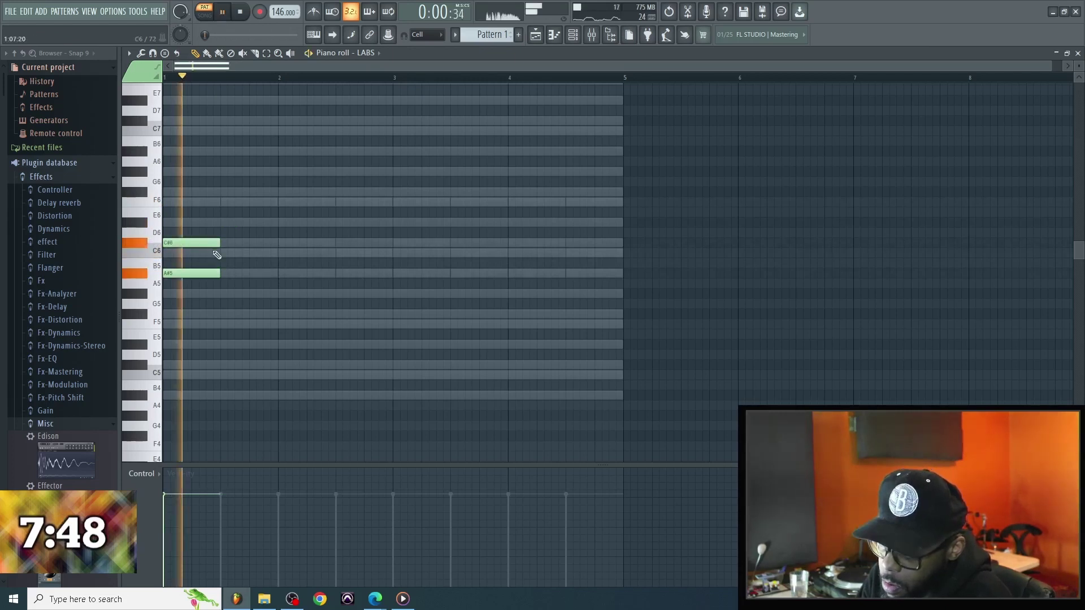
pyautogui.click(167, 364)
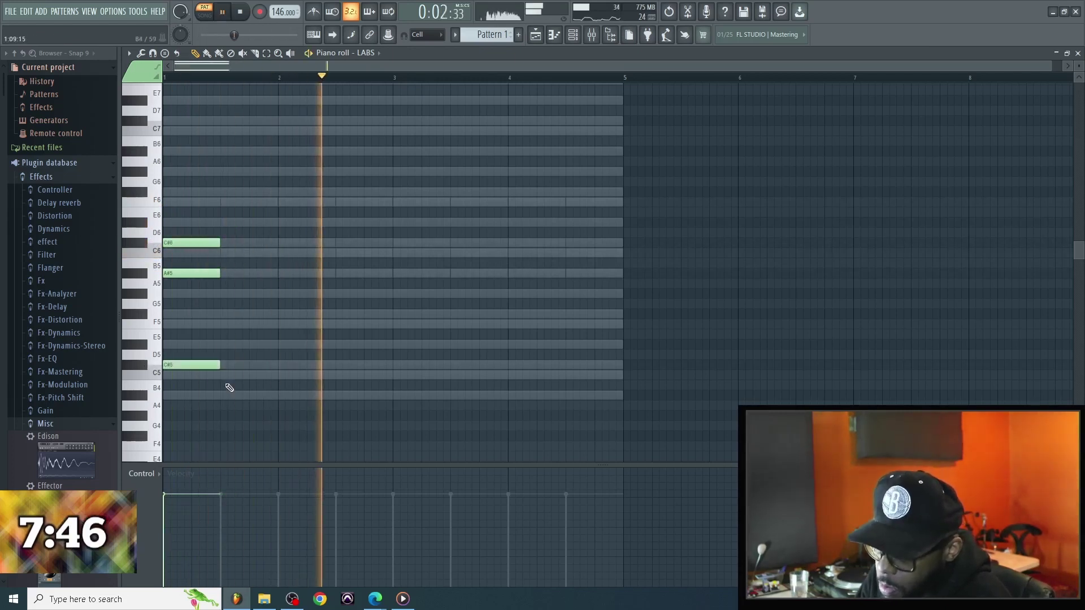
pyautogui.rightClick(218, 365)
pyautogui.click(286, 274)
pyautogui.click(283, 243)
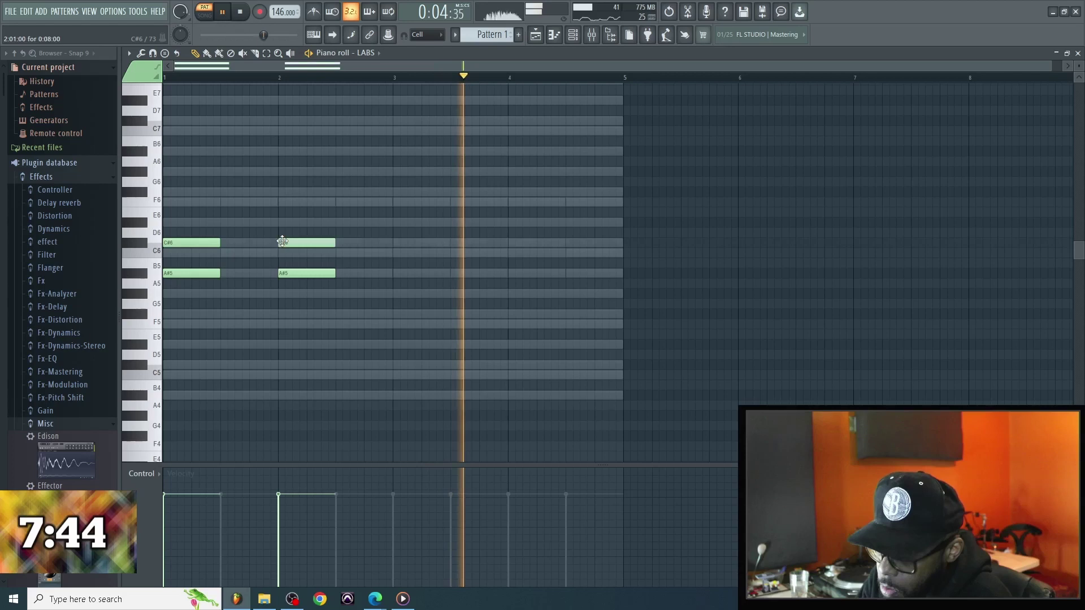
# Step: Try a half-bar A#5 and C#6 note pair midway through bar 3
pyautogui.press('space')
pyautogui.click(457, 243)
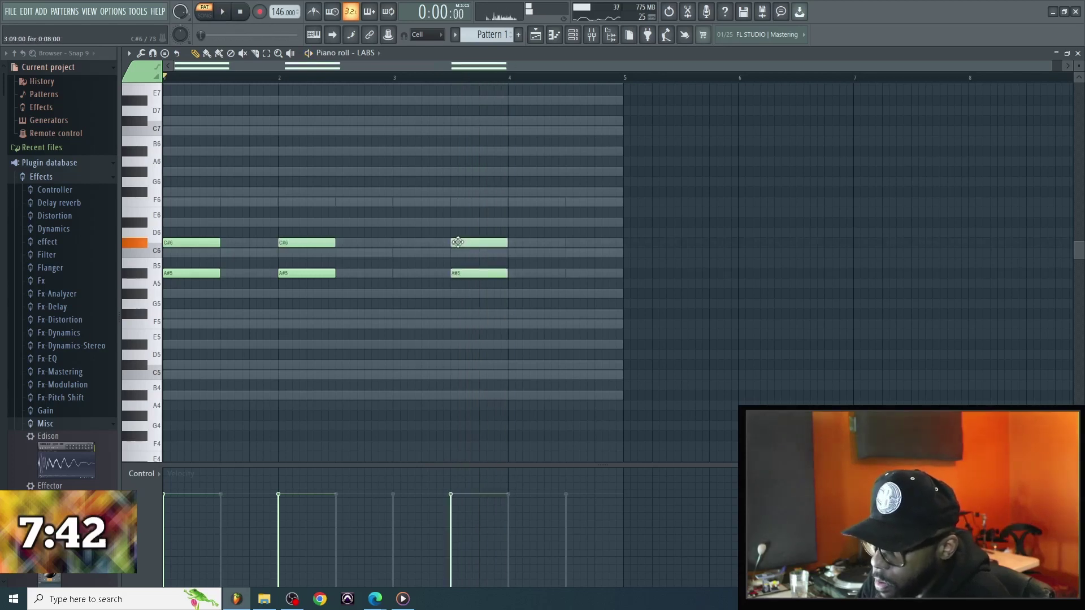
pyautogui.rightClick(474, 242)
pyautogui.rightClick(481, 273)
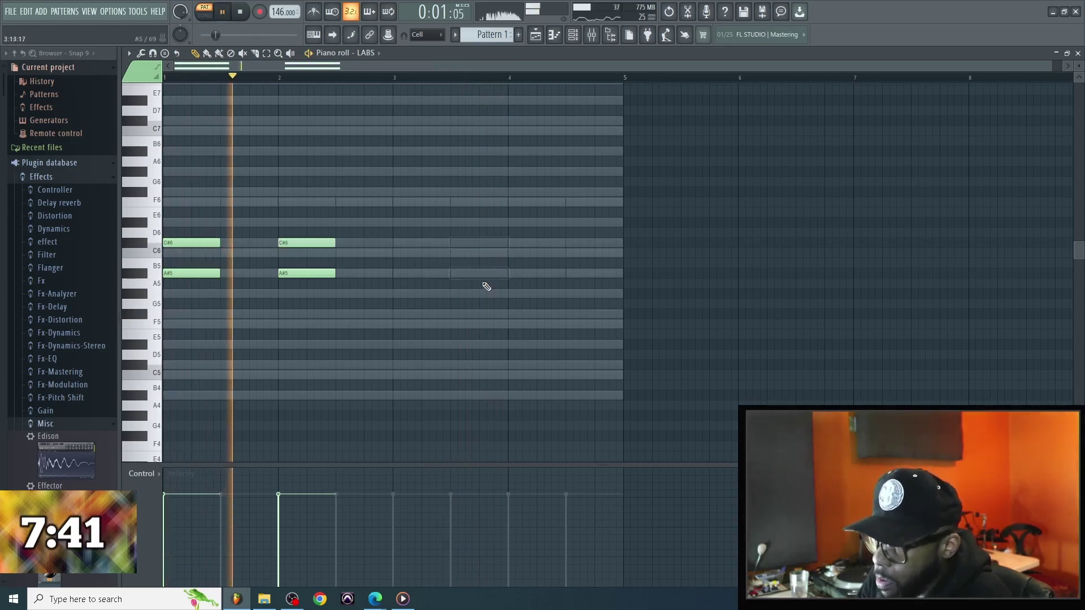
# Step: Place half-bar A#5 and C#6 note pairs at the start of bars 3 and 4 during playback
pyautogui.click(399, 274)
pyautogui.click(402, 243)
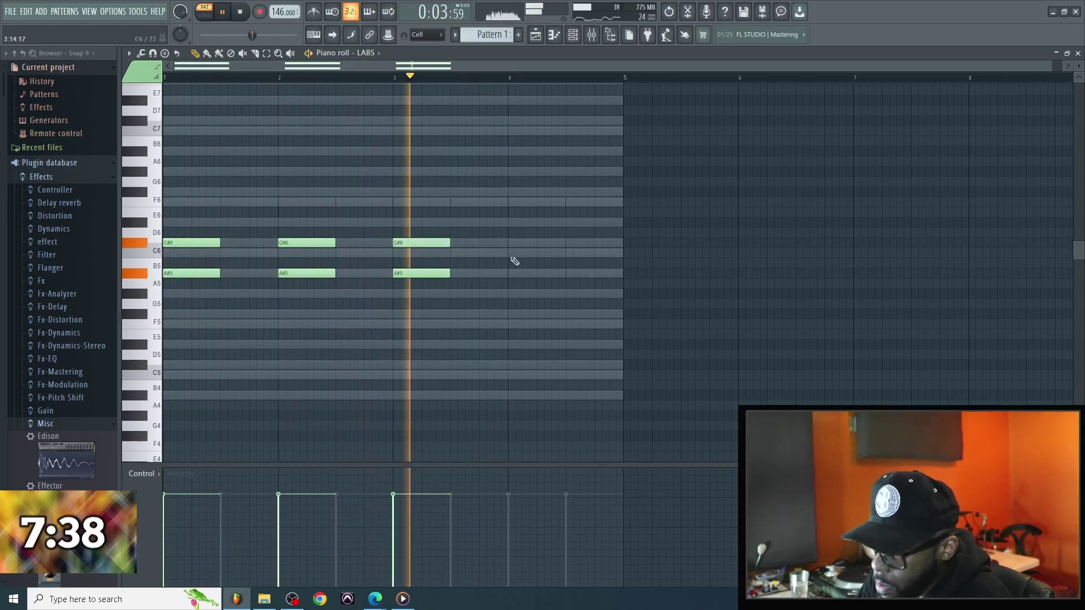
pyautogui.click(511, 263)
pyautogui.rightClick(512, 263)
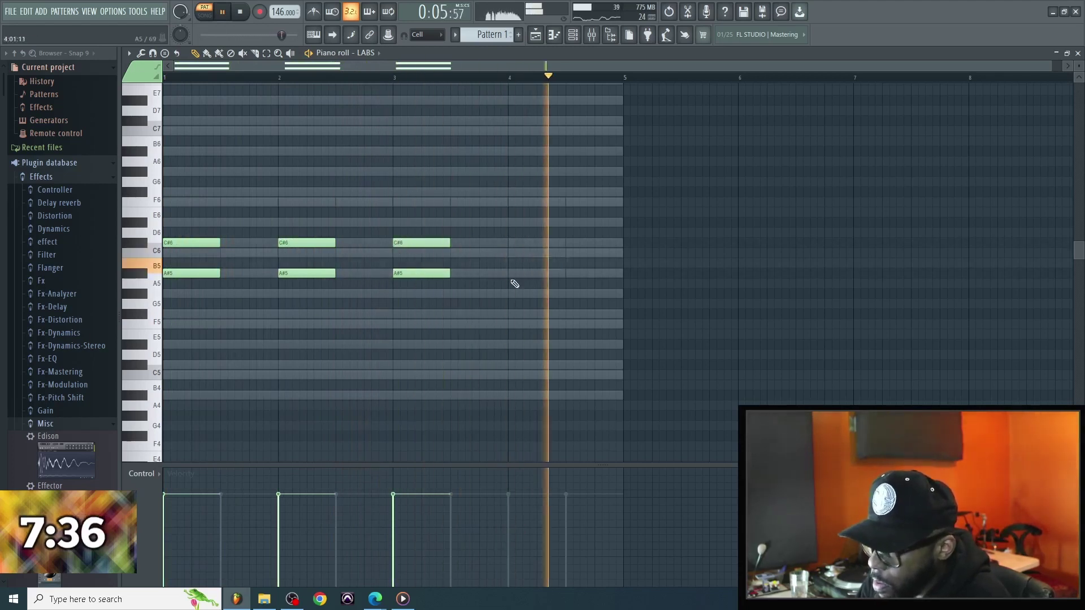
pyautogui.click(514, 274)
pyautogui.click(516, 244)
pyautogui.press('space')
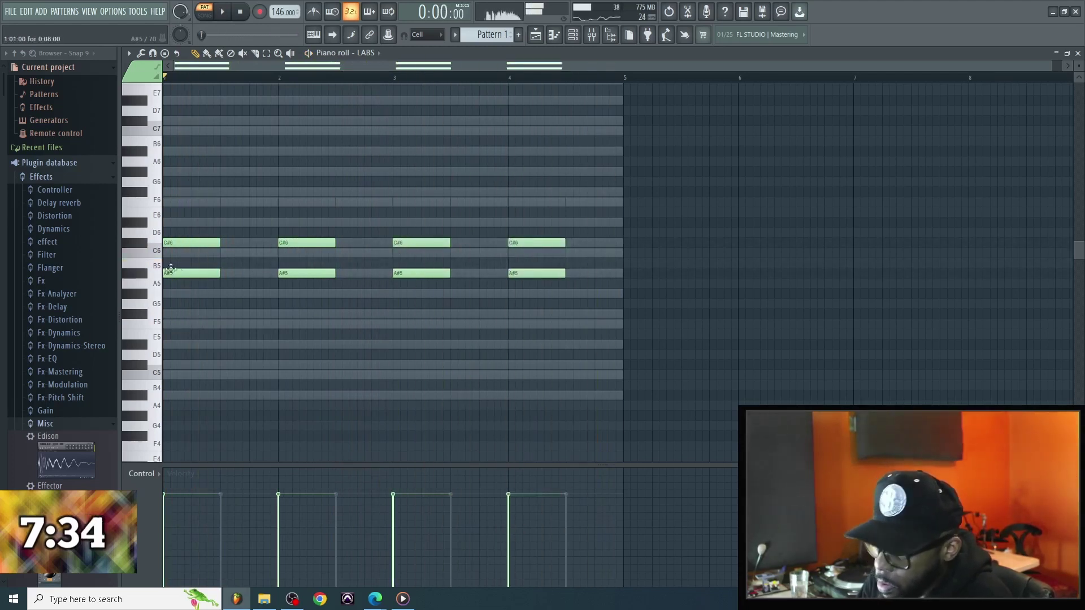
# Step: Try the first bar without its C#6 note and listen to the pattern
pyautogui.rightClick(190, 244)
pyautogui.press('space')
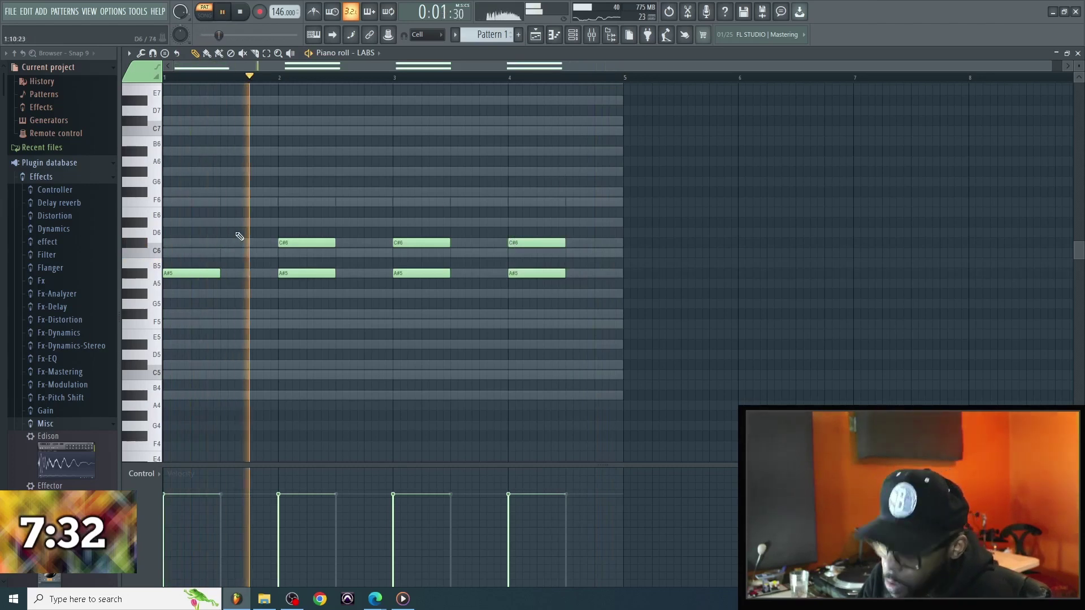
pyautogui.press('space')
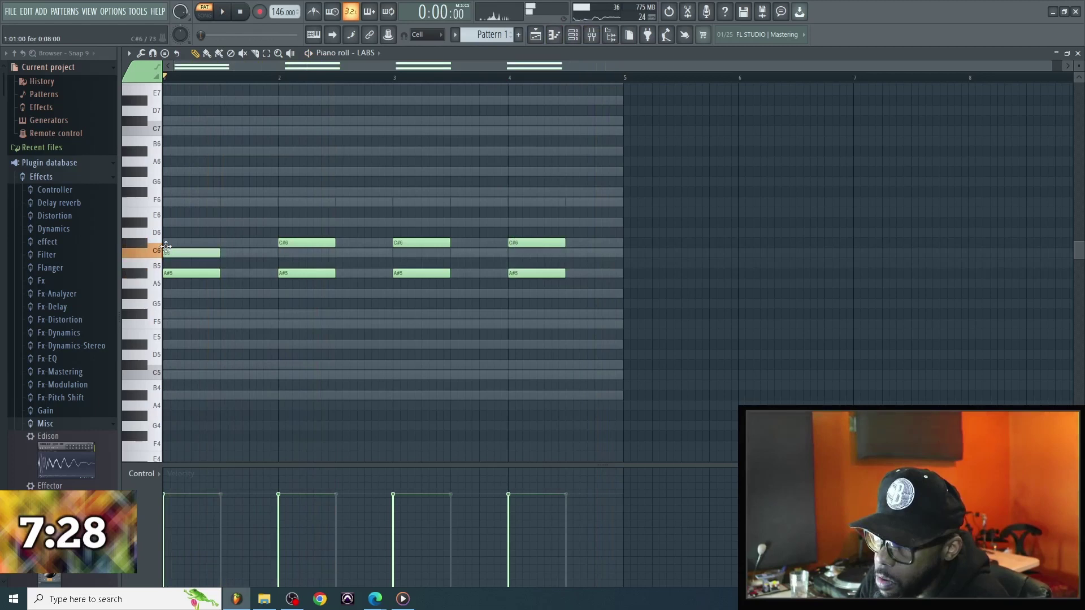
# Step: Add one-bar A#4 notes beneath the note pairs so they fill bars 1 to 4
pyautogui.moveTo(207, 151); pyautogui.dragTo(154, 390)
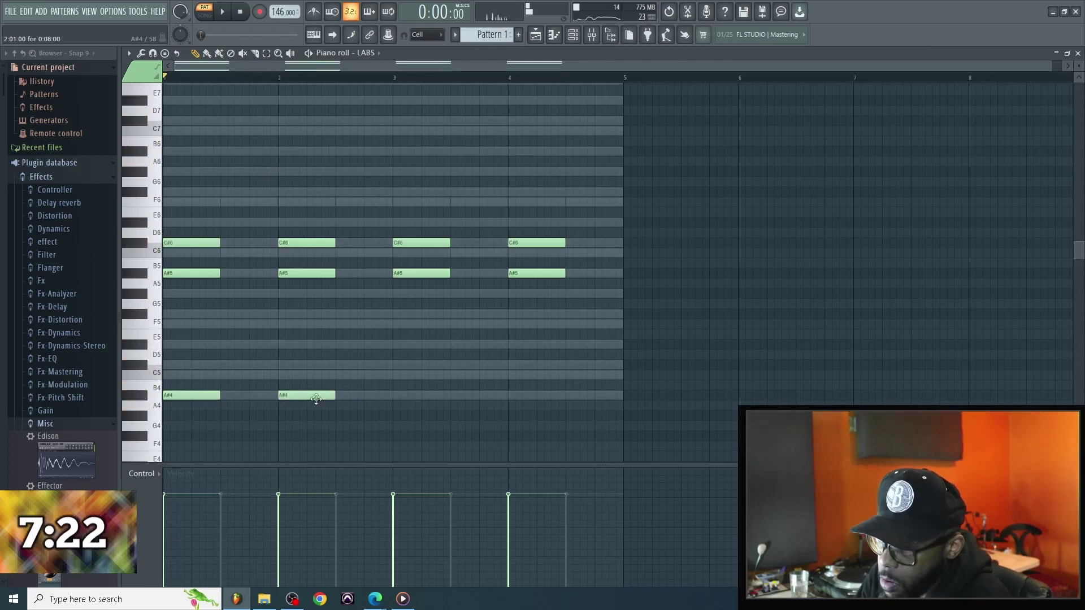
pyautogui.press('space')
pyautogui.click(412, 395)
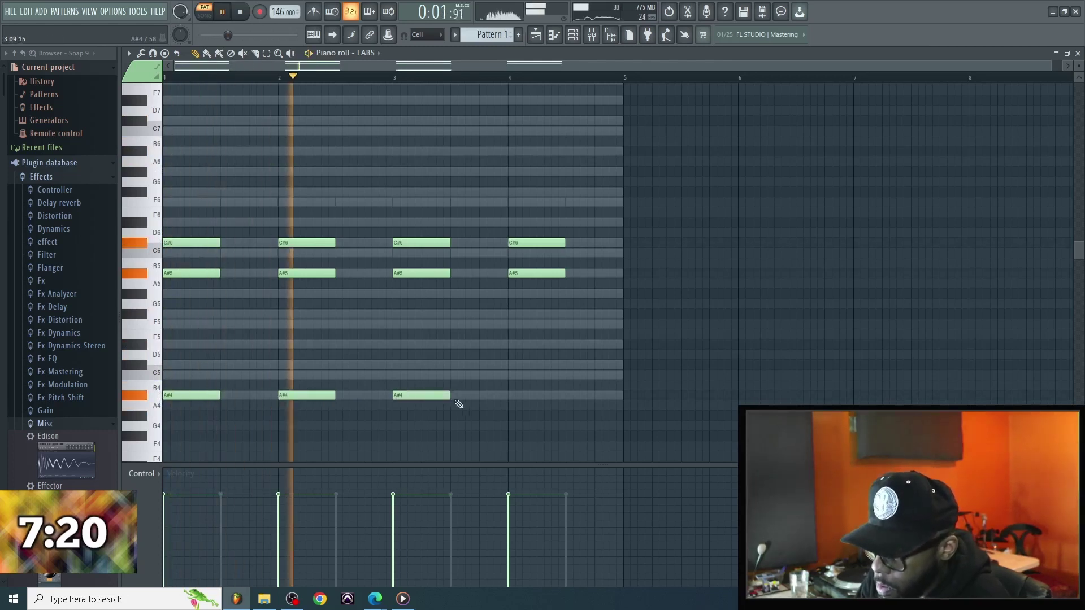
pyautogui.moveTo(451, 396); pyautogui.dragTo(509, 396)
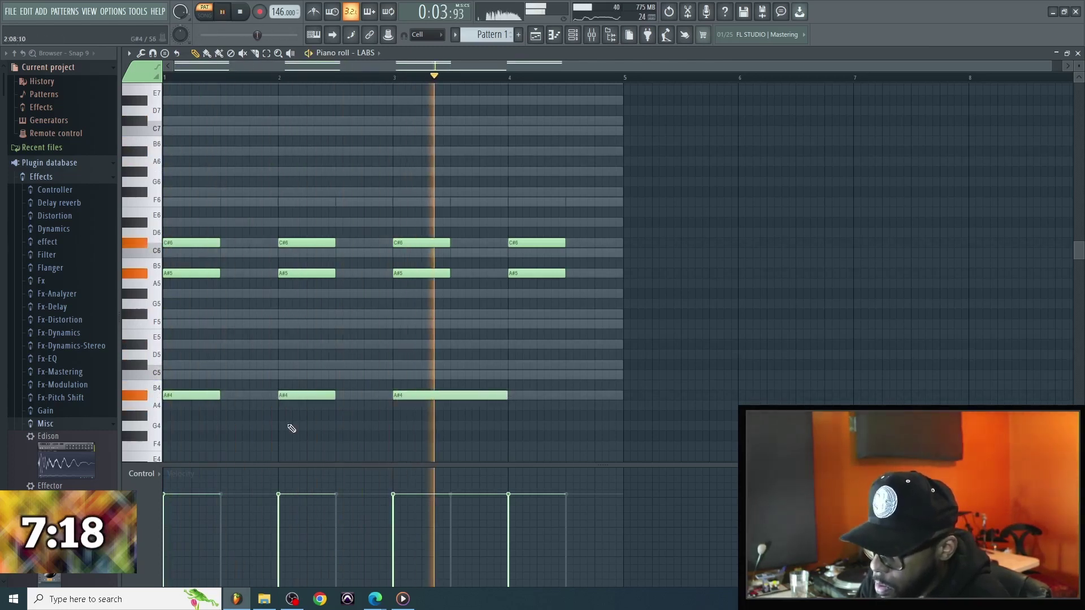
pyautogui.moveTo(220, 396); pyautogui.dragTo(393, 395)
pyautogui.click(512, 395)
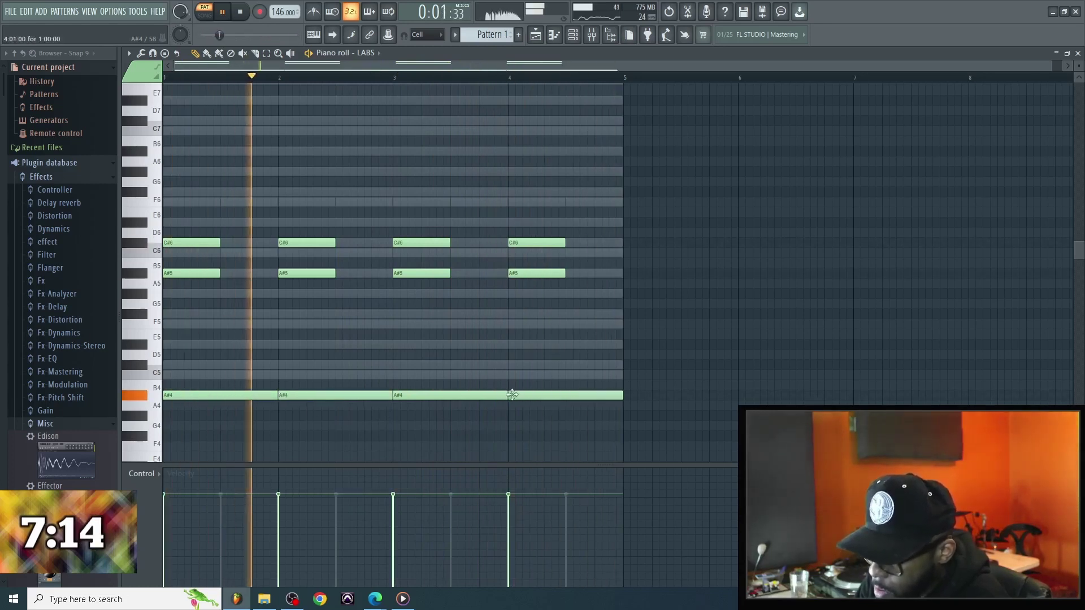
# Step: Return to the channel rack, select the Analog Lab V channel and turn on the metronome, ending playback
pyautogui.press('F6')
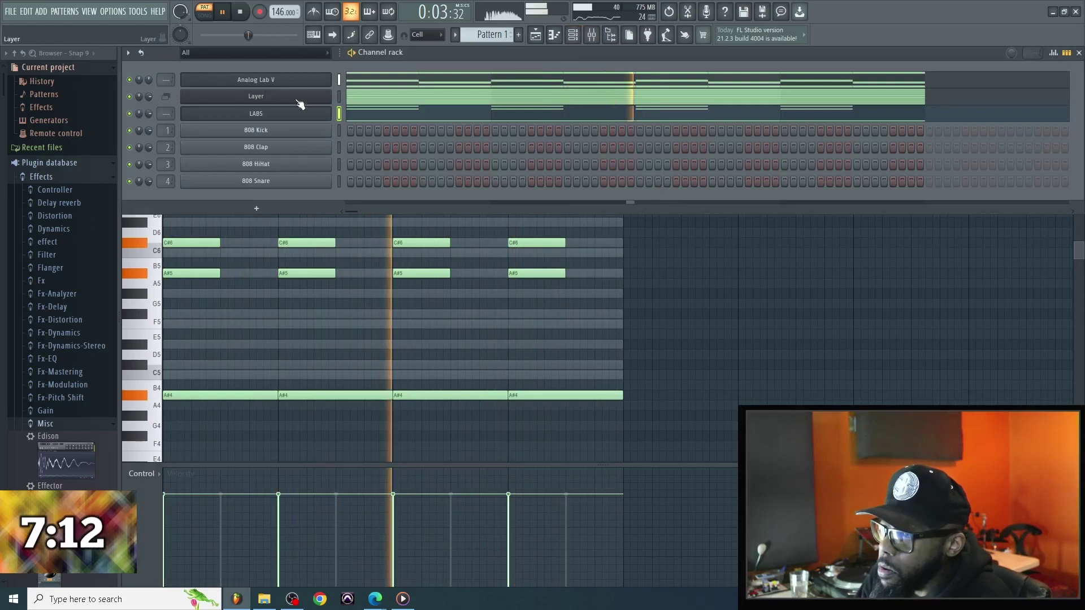
pyautogui.rightClick(302, 78)
pyautogui.click(311, 70)
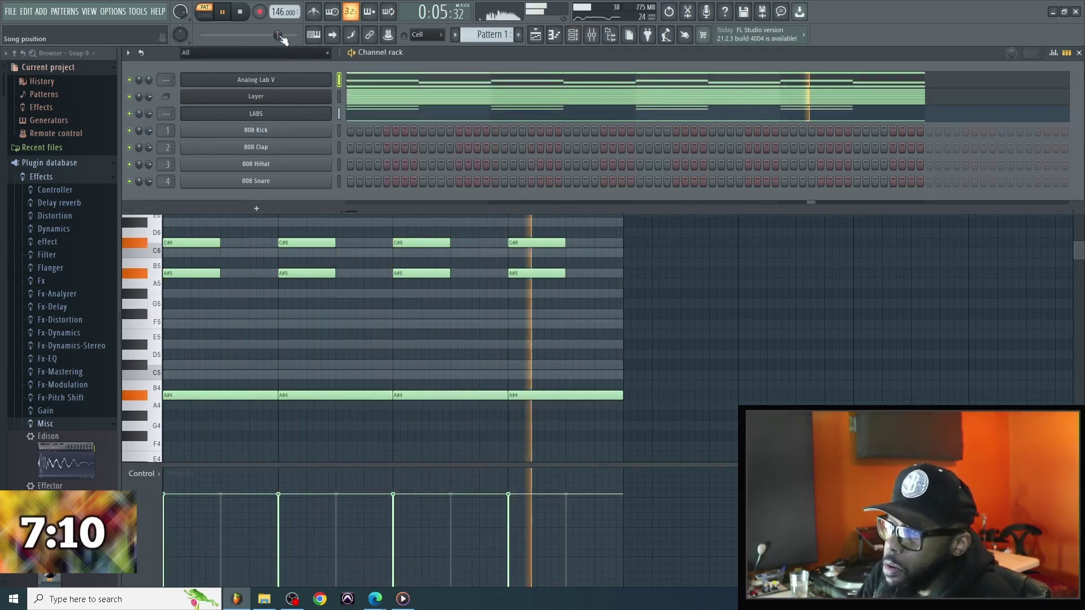
pyautogui.press('space')
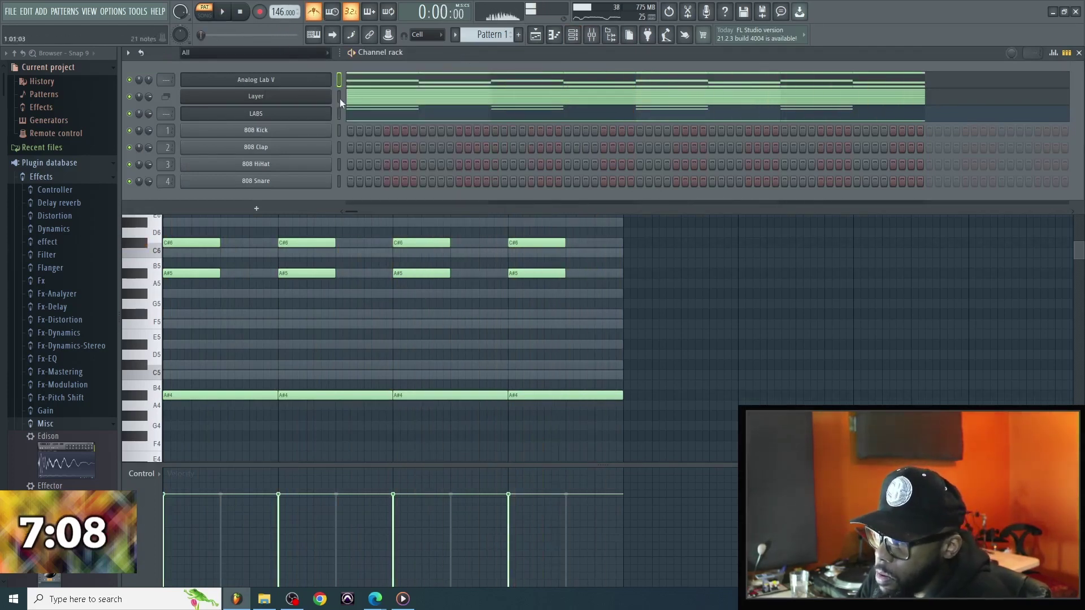
# Step: Browse for a replacement sample for the 808 Kick channel in the C1åps folder of the Yeat^ Ess3ntials soundkit
pyautogui.rightClick(292, 131)
pyautogui.click(390, 192)
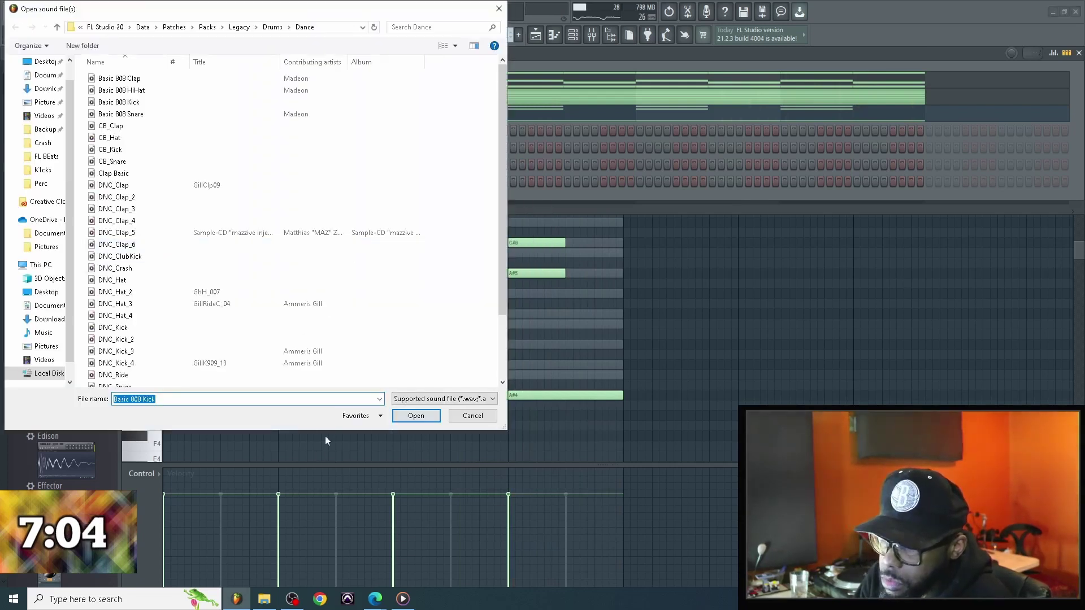
pyautogui.click(359, 417)
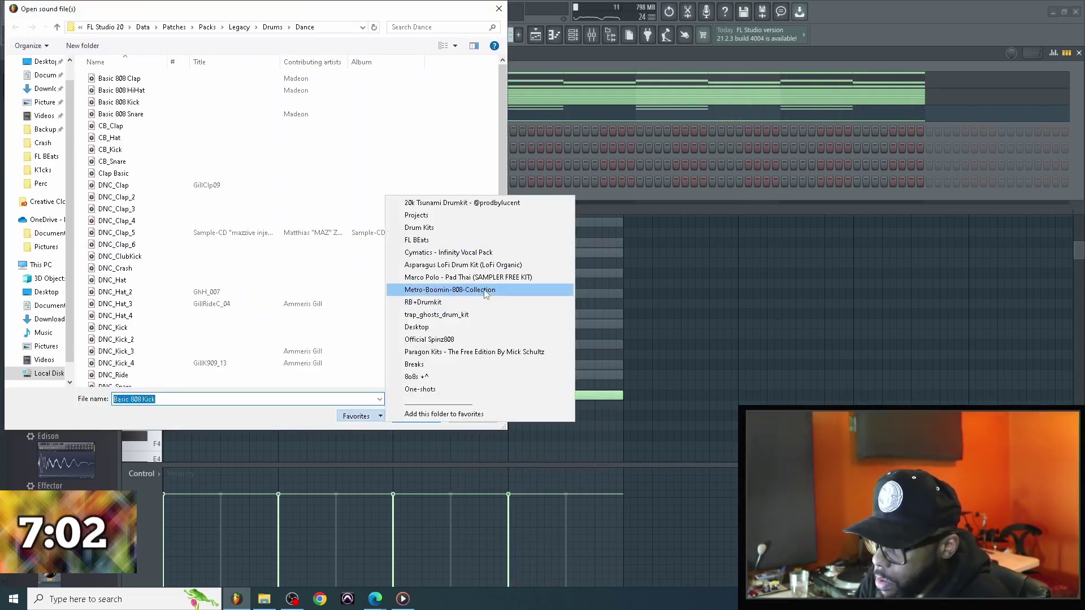
pyautogui.click(421, 377)
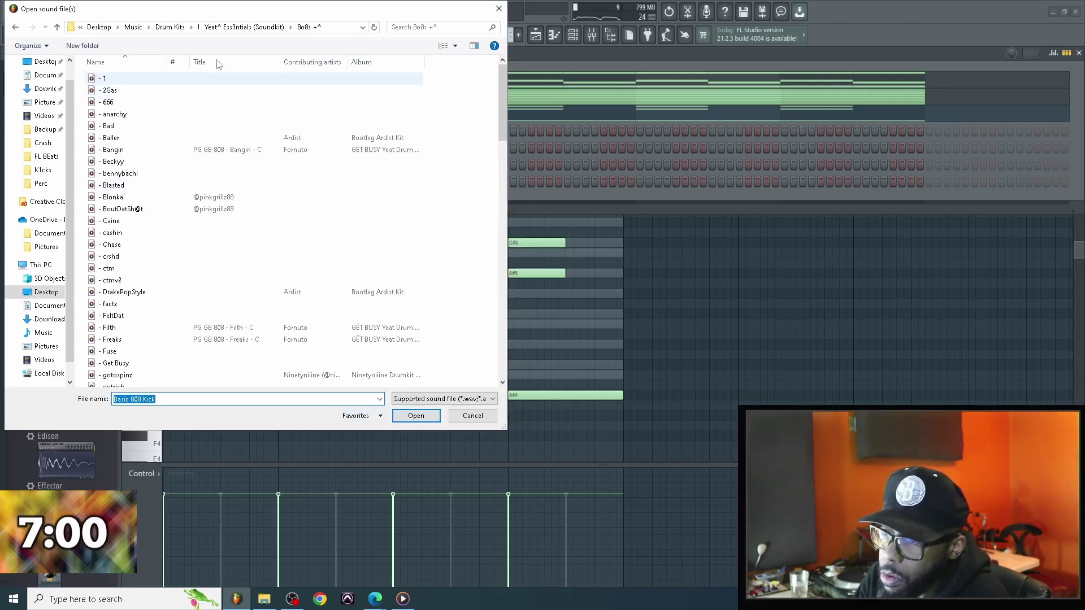
pyautogui.click(256, 29)
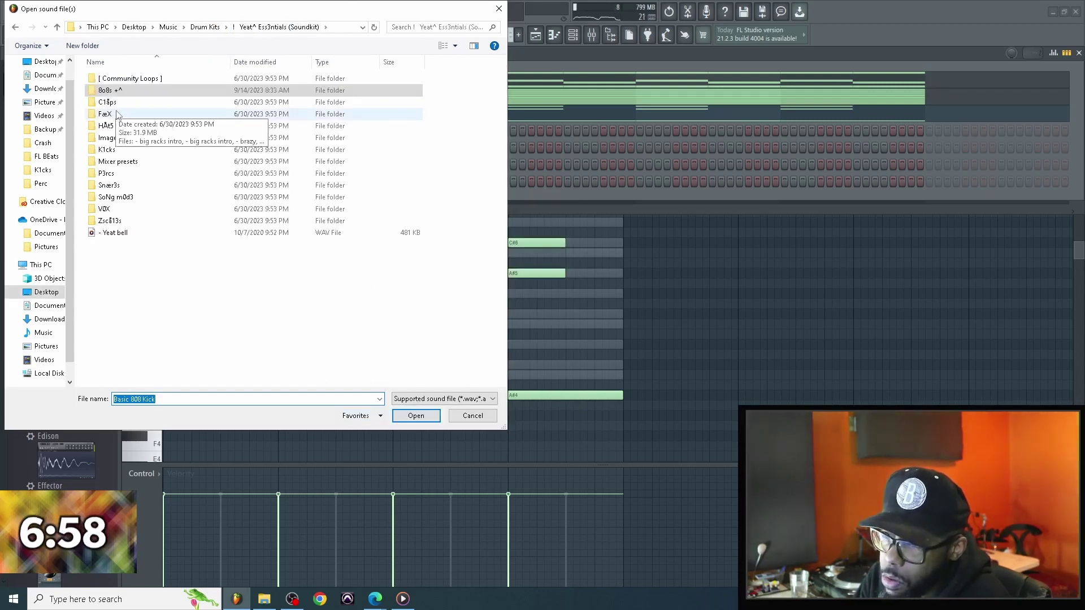
pyautogui.doubleClick(129, 105)
# Step: Audition several claps, including counter, Foxy, Hop and jetson, and load the Liar sample into the channel
pyautogui.click(137, 150)
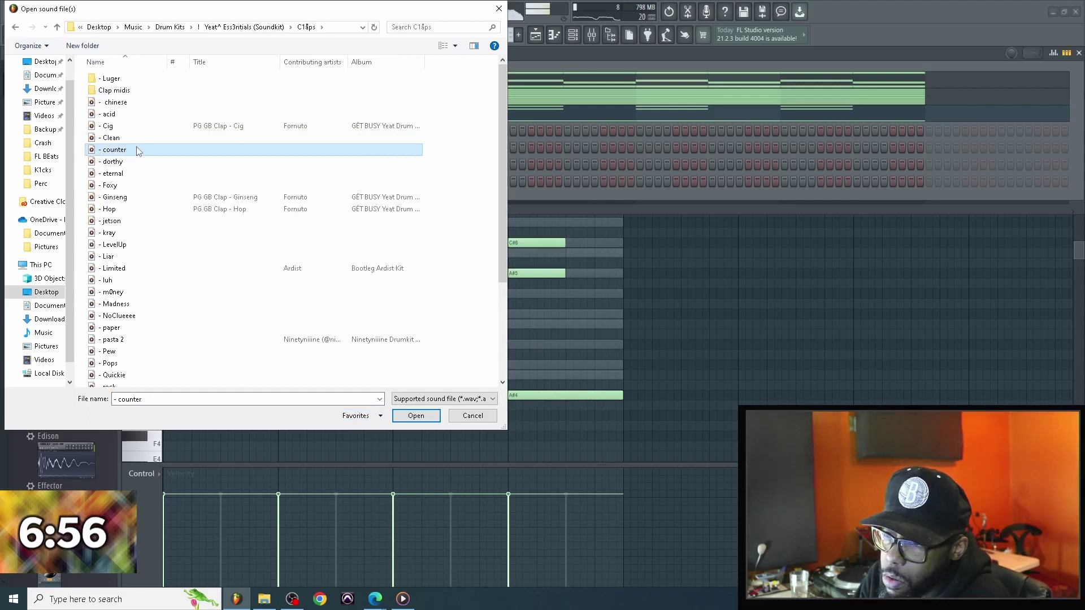
pyautogui.click(137, 186)
pyautogui.click(141, 210)
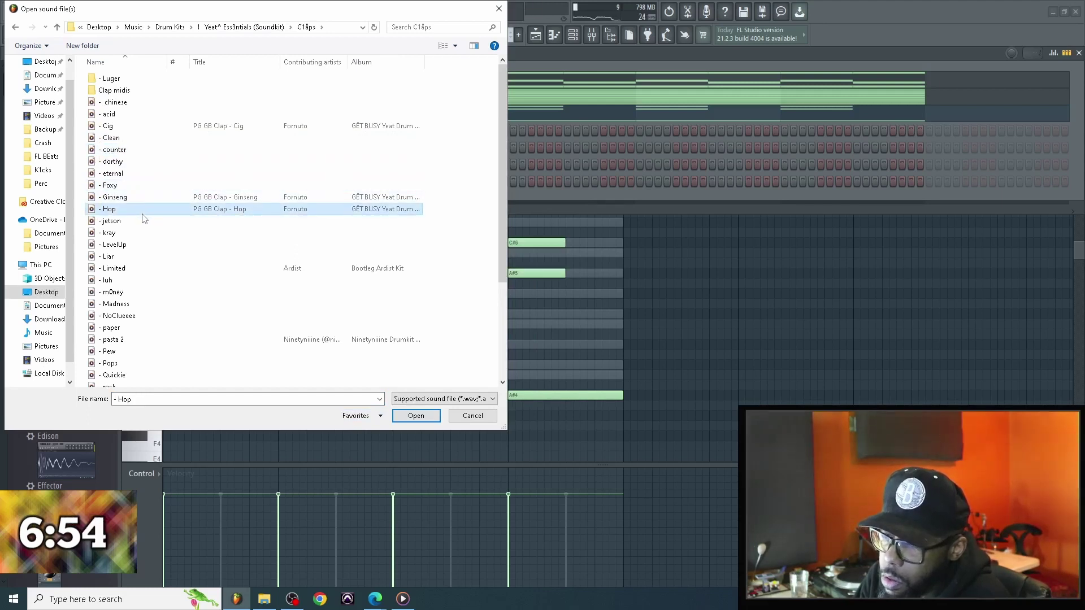
pyautogui.click(146, 223)
pyautogui.click(139, 258)
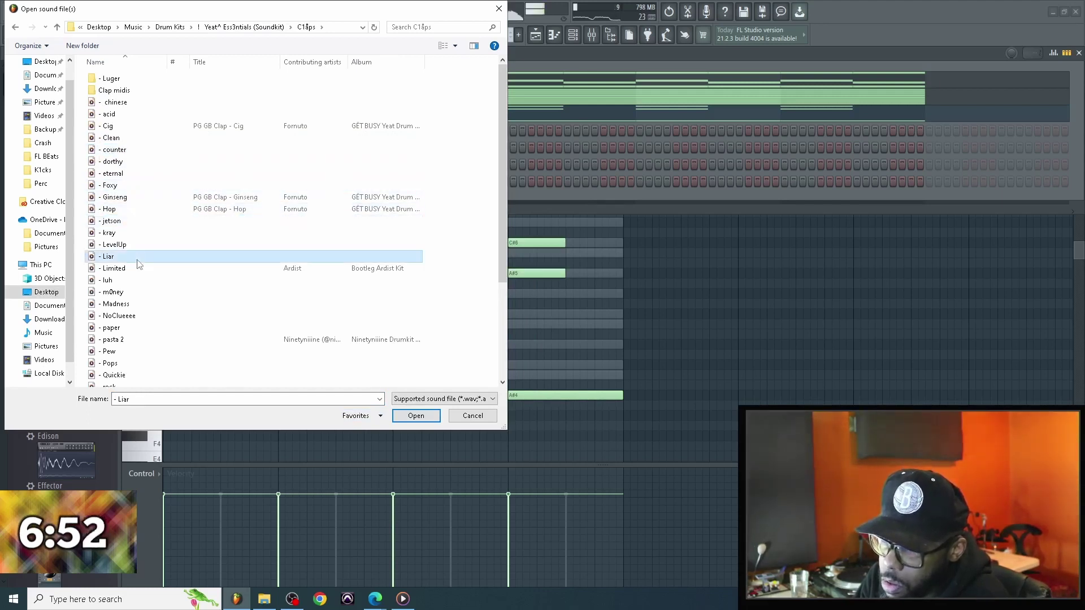
pyautogui.doubleClick(138, 259)
# Step: Switch to the empty Pattern 3 and bring the channel rack back into view
pyautogui.click(518, 34)
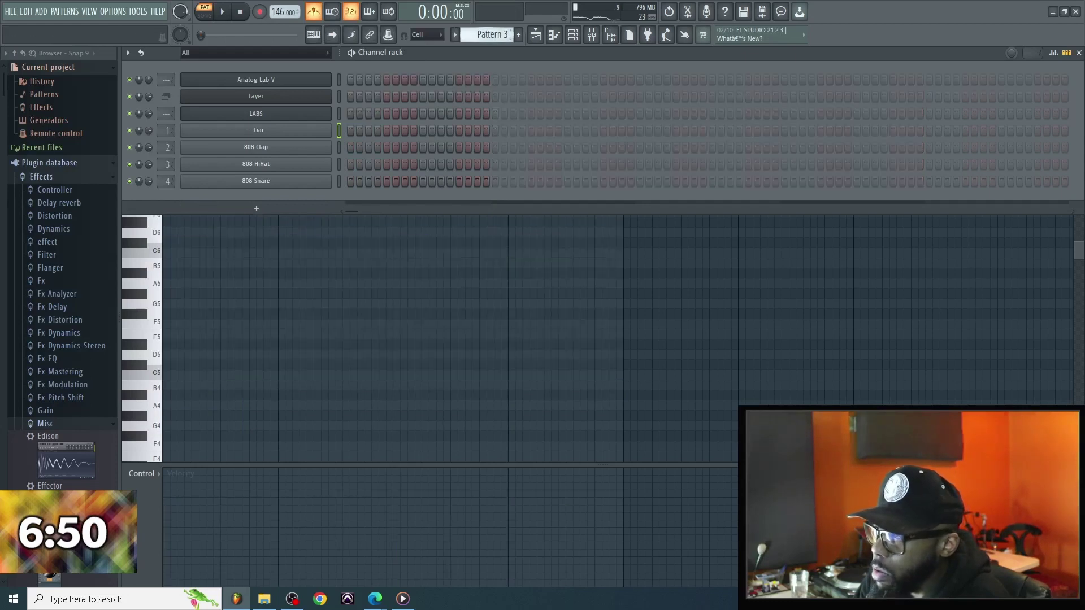
pyautogui.press('F6')
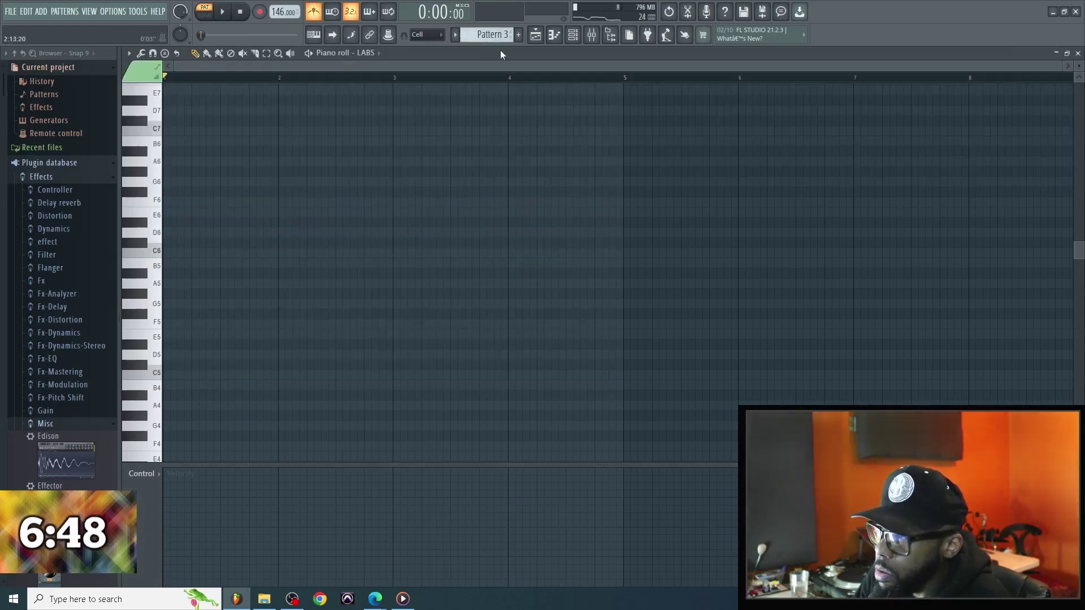
pyautogui.click(574, 39)
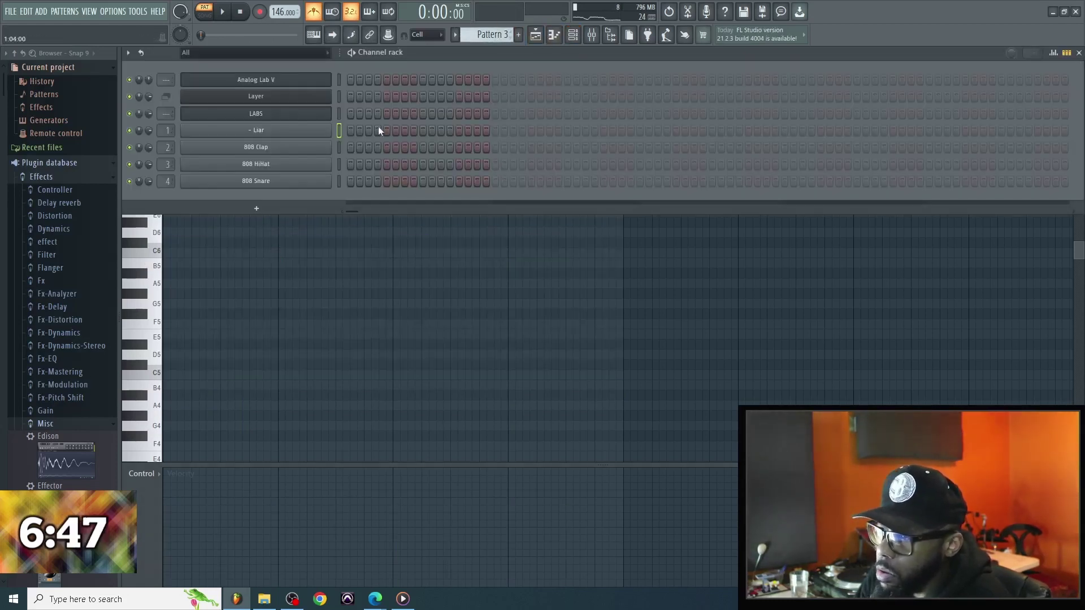
# Step: Place a Liar hit on the ninth step of each of four bars in Pattern 3 and adjust the pattern length
pyautogui.click(423, 130)
pyautogui.press('space')
pyautogui.press('space')
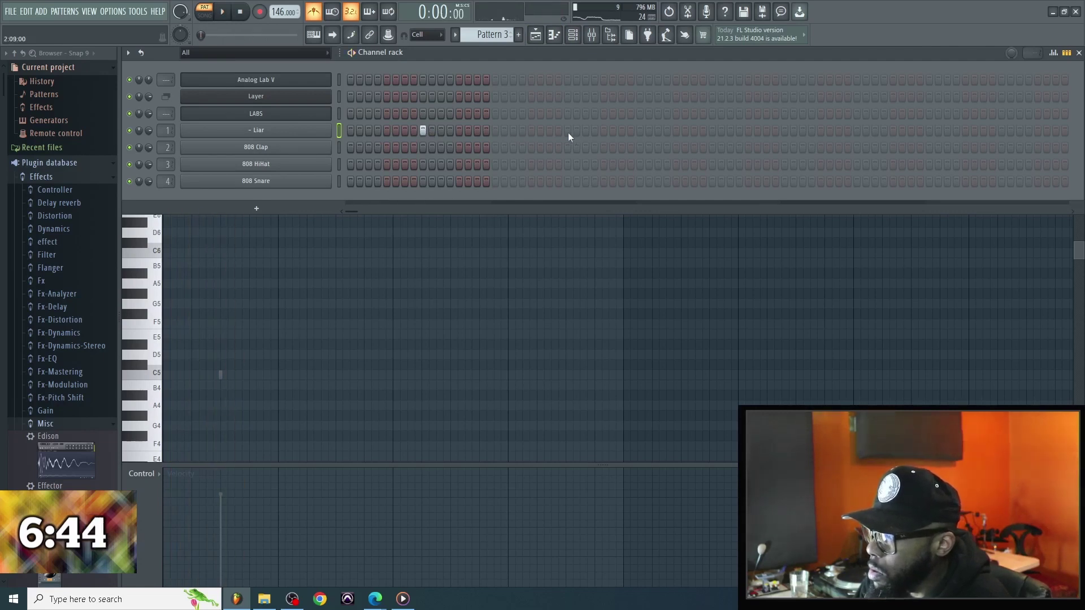
pyautogui.click(567, 130)
pyautogui.press('space')
pyautogui.click(712, 130)
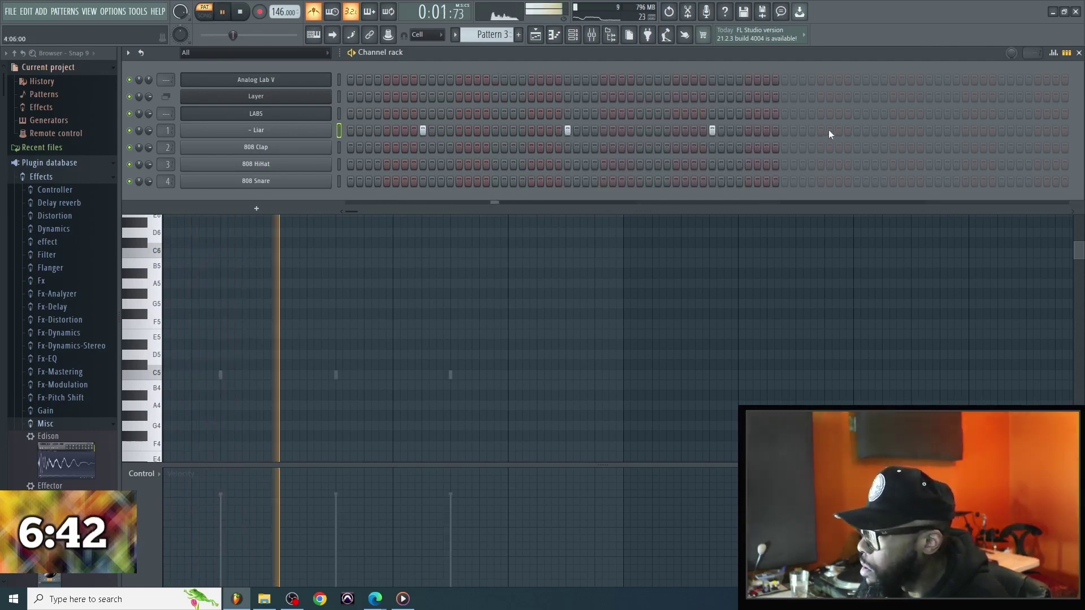
pyautogui.click(857, 130)
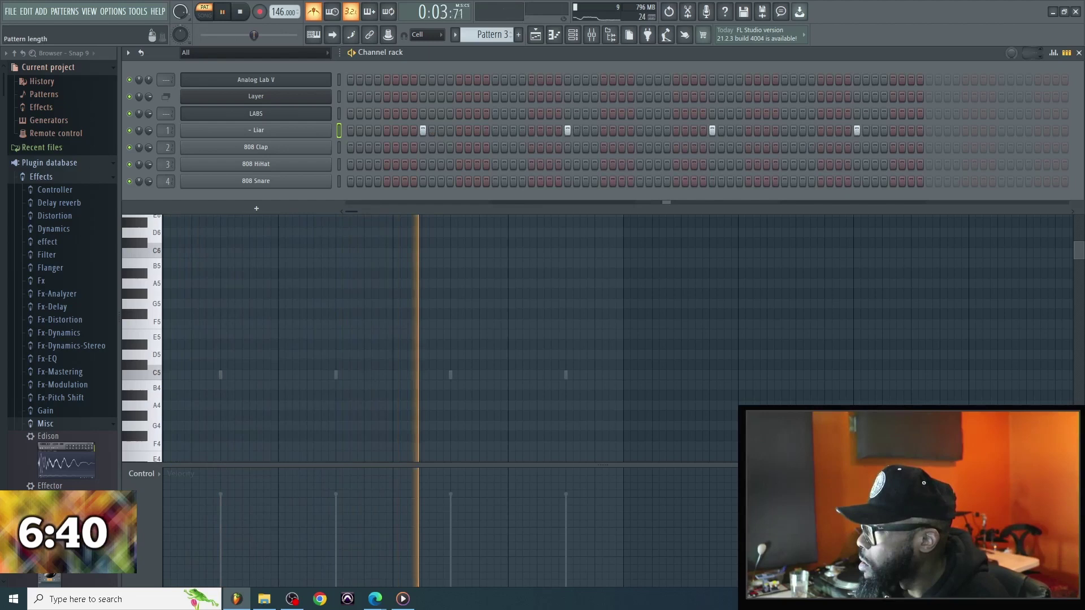
pyautogui.moveTo(1033, 53); pyautogui.dragTo(1033, 16)
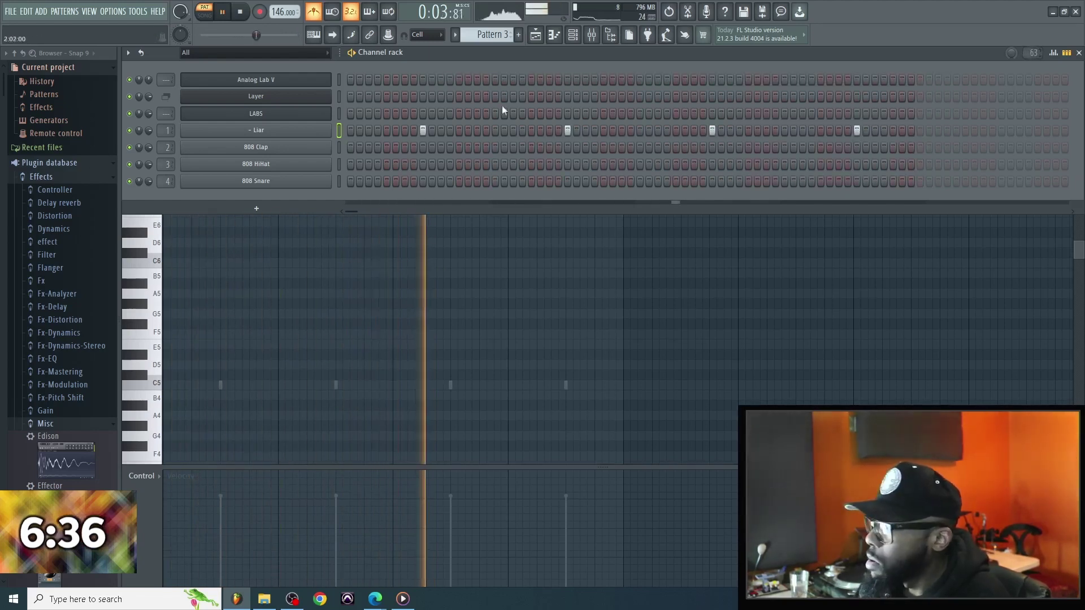
# Step: Lay Pattern 3 clips on Track 2 of the playlist across bars 1 to 8, removing surplus clips
pyautogui.click(536, 36)
pyautogui.moveTo(281, 133); pyautogui.dragTo(533, 132)
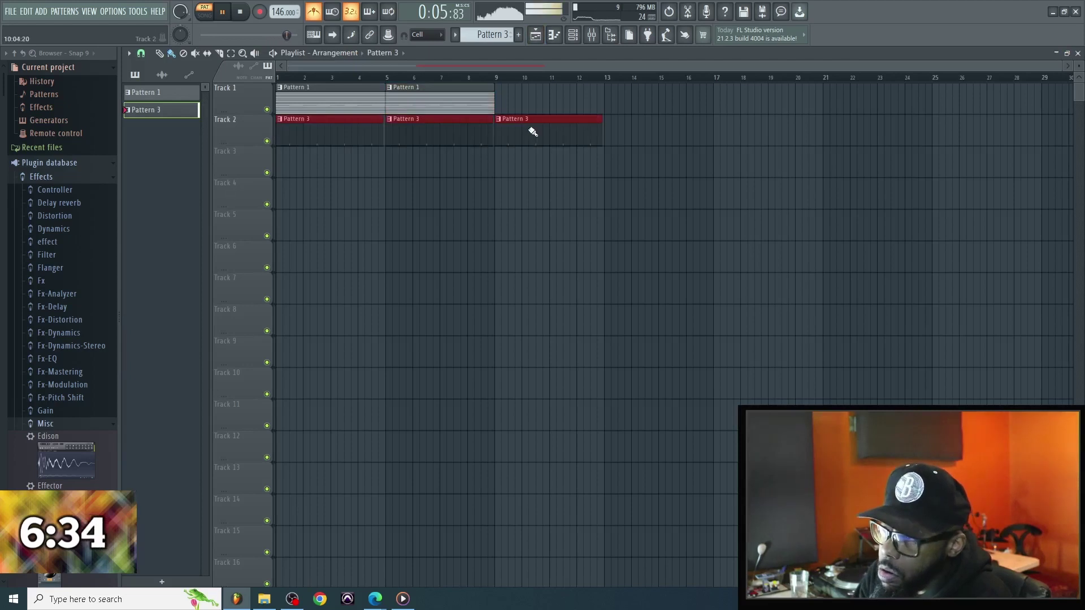
pyautogui.rightClick(483, 139)
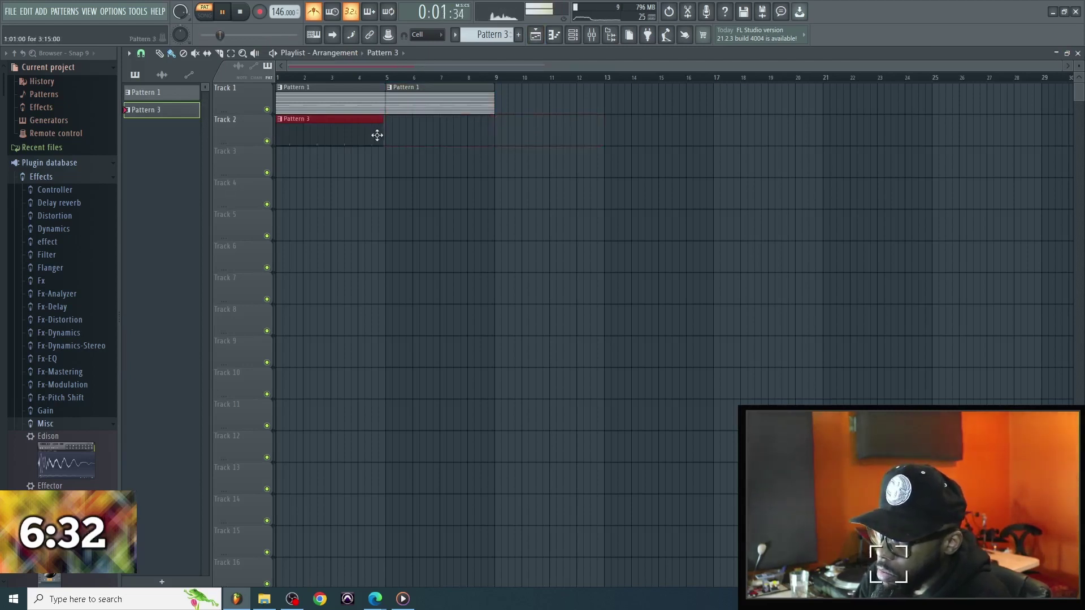
pyautogui.doubleClick(405, 130)
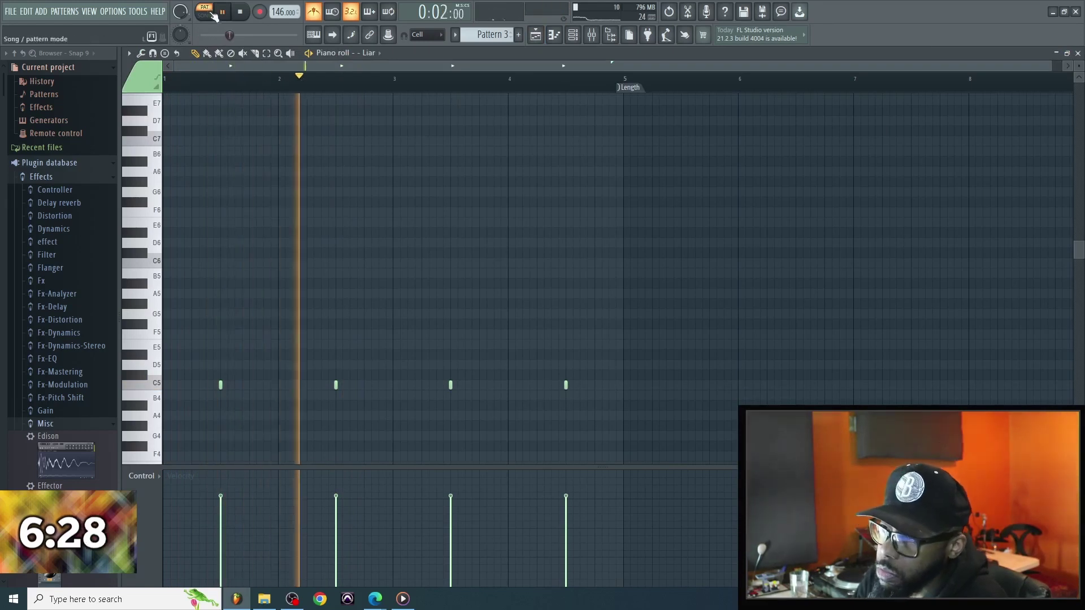
# Step: Switch to song mode, play the arrangement with Pattern 1 selected, and open the Liar channel's sampler settings
pyautogui.press('l')
pyautogui.click(1077, 54)
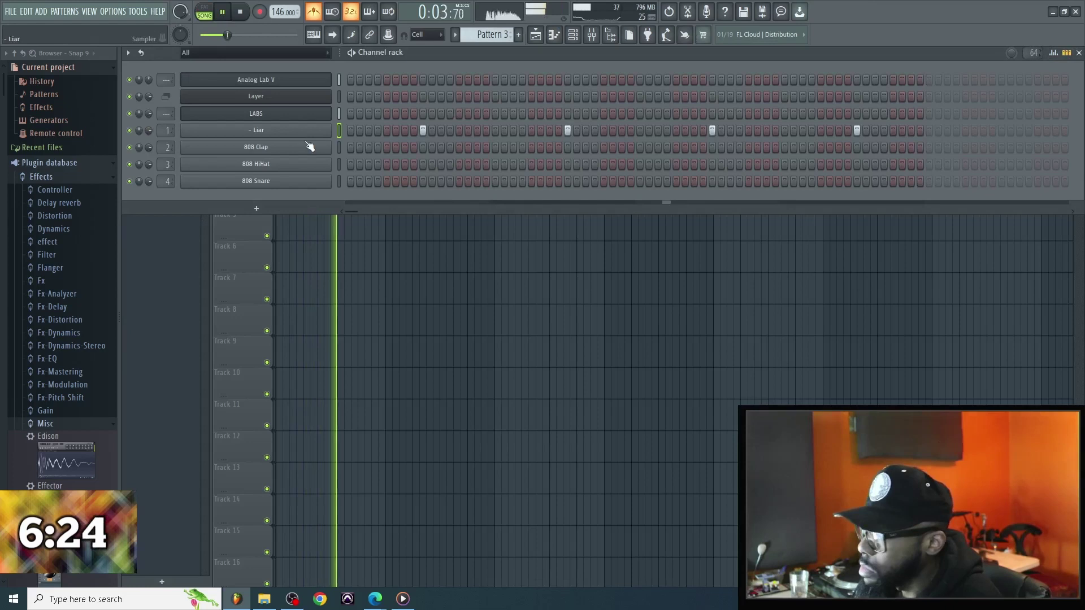
pyautogui.click(534, 35)
pyautogui.press('space')
pyautogui.doubleClick(471, 96)
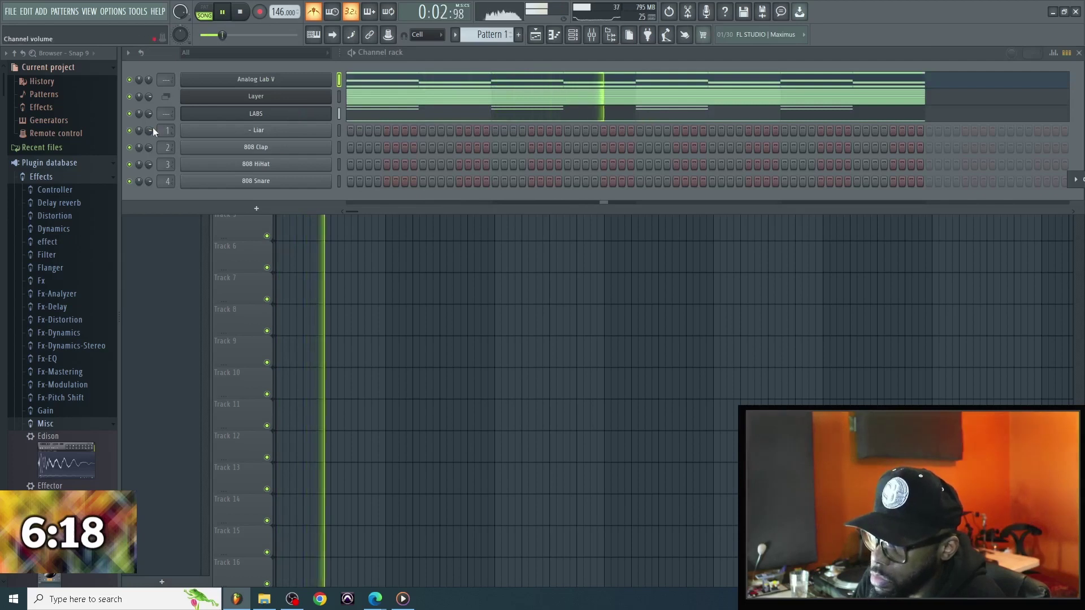
pyautogui.click(218, 137)
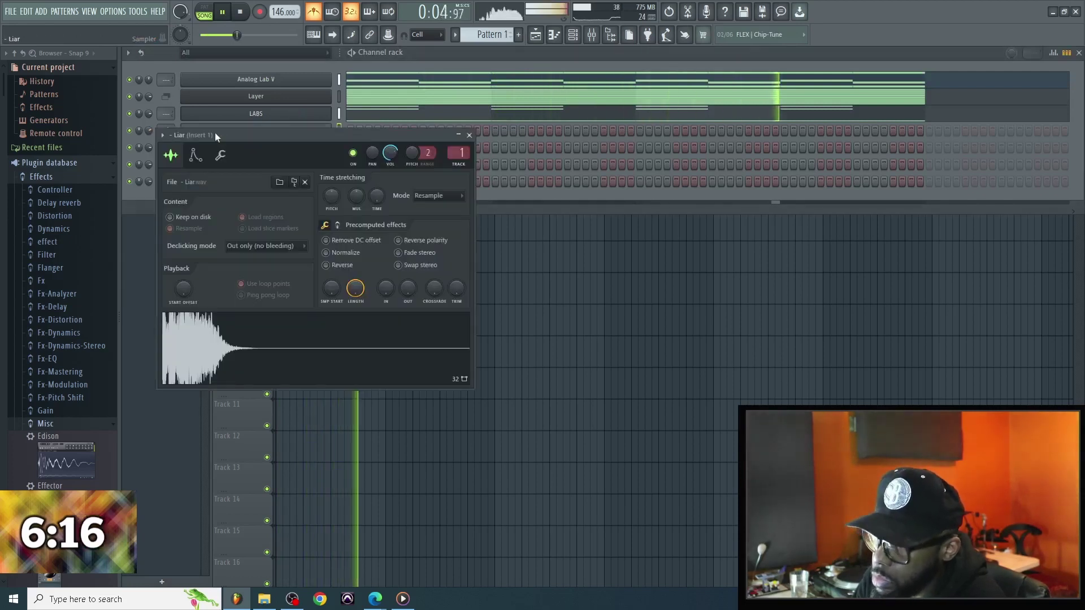
pyautogui.press('space')
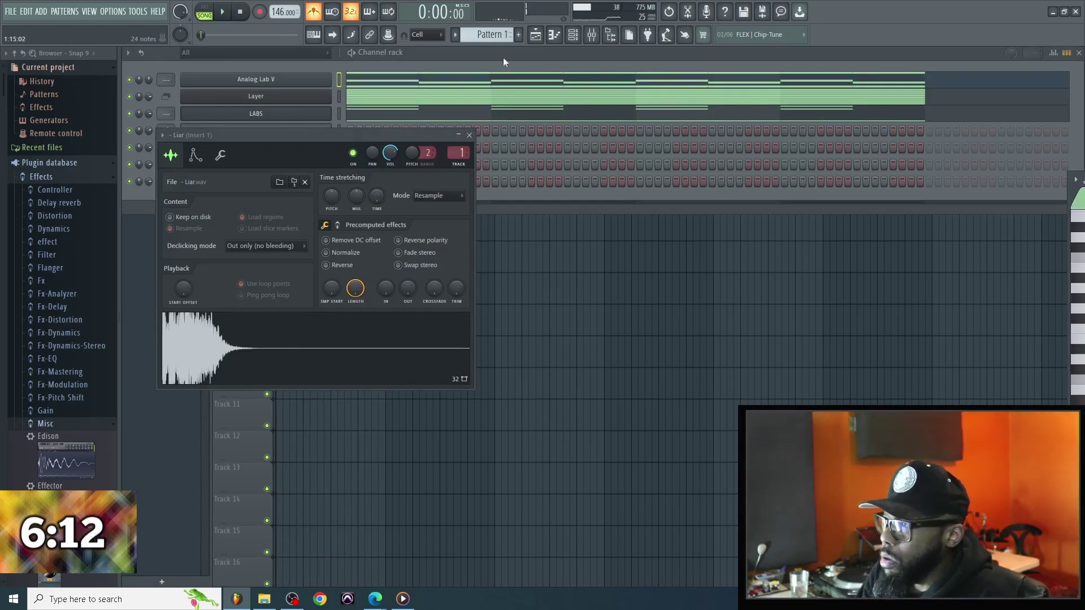
# Step: Start replacing the 808 Clap channel's sample while the arrangement plays, browsing to the favorite RB+Drumkit folder
pyautogui.click(536, 36)
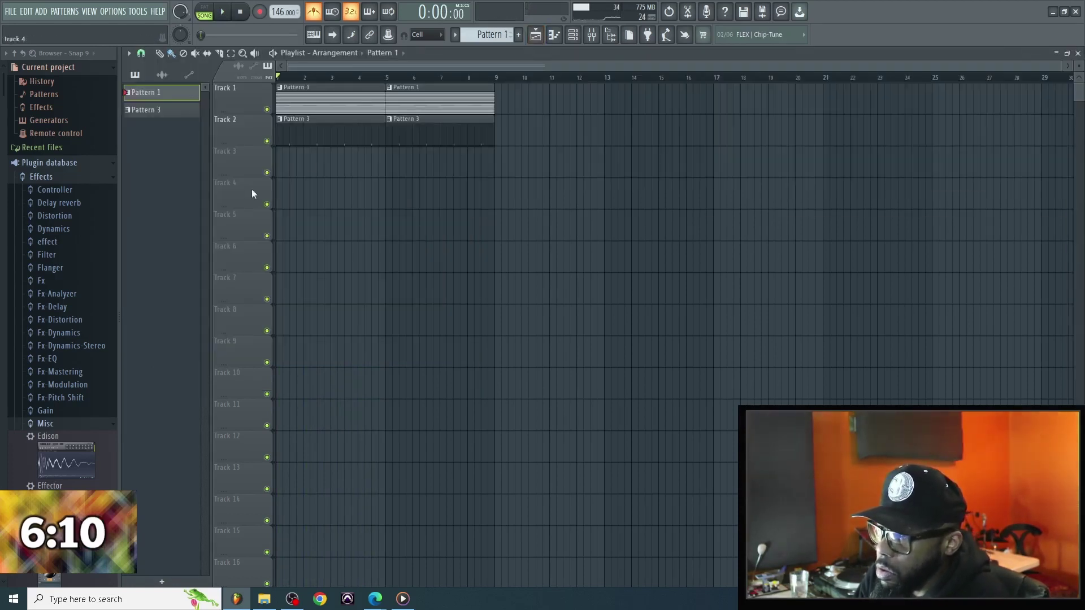
pyautogui.click(572, 34)
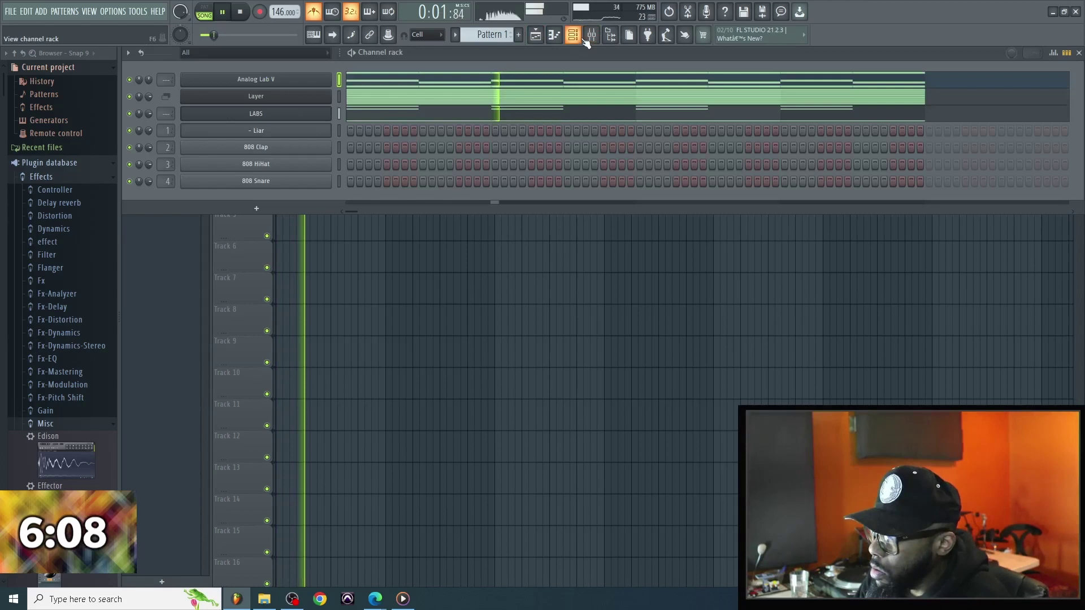
pyautogui.rightClick(328, 146)
pyautogui.click(389, 215)
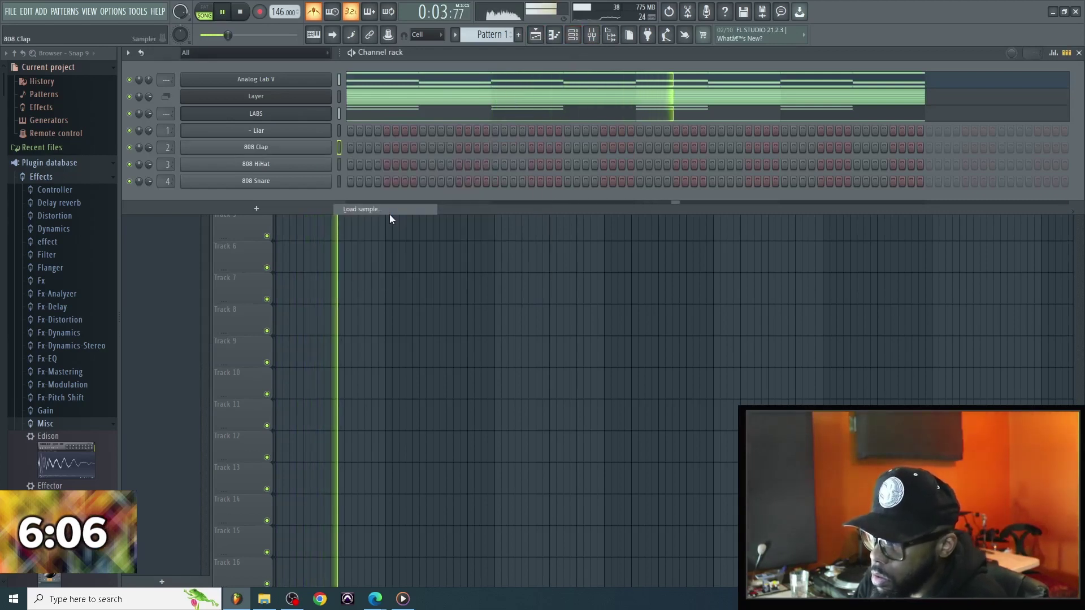
pyautogui.click(357, 416)
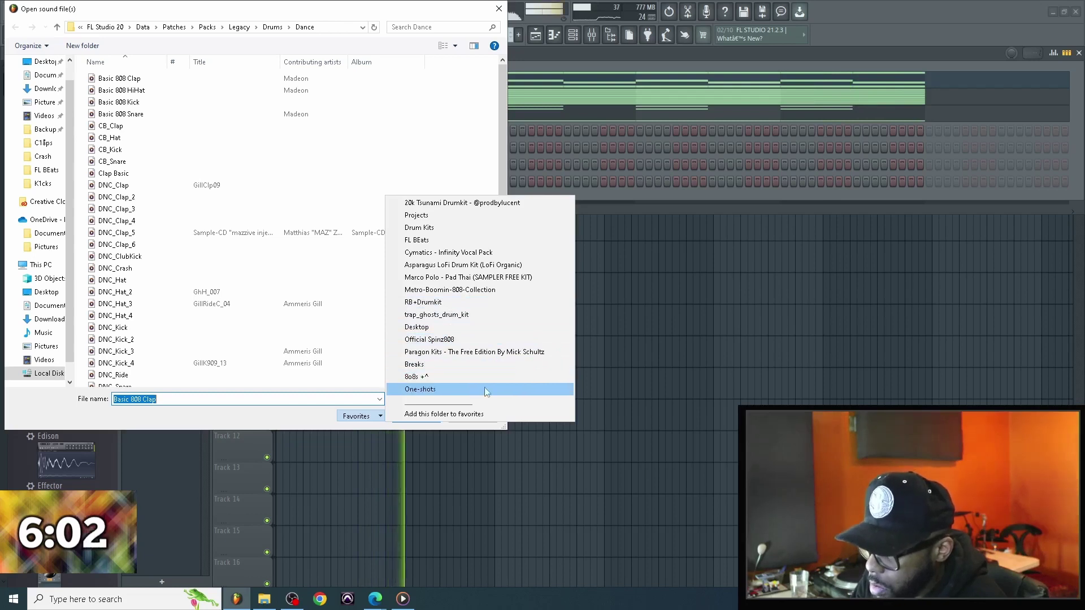
pyautogui.click(464, 306)
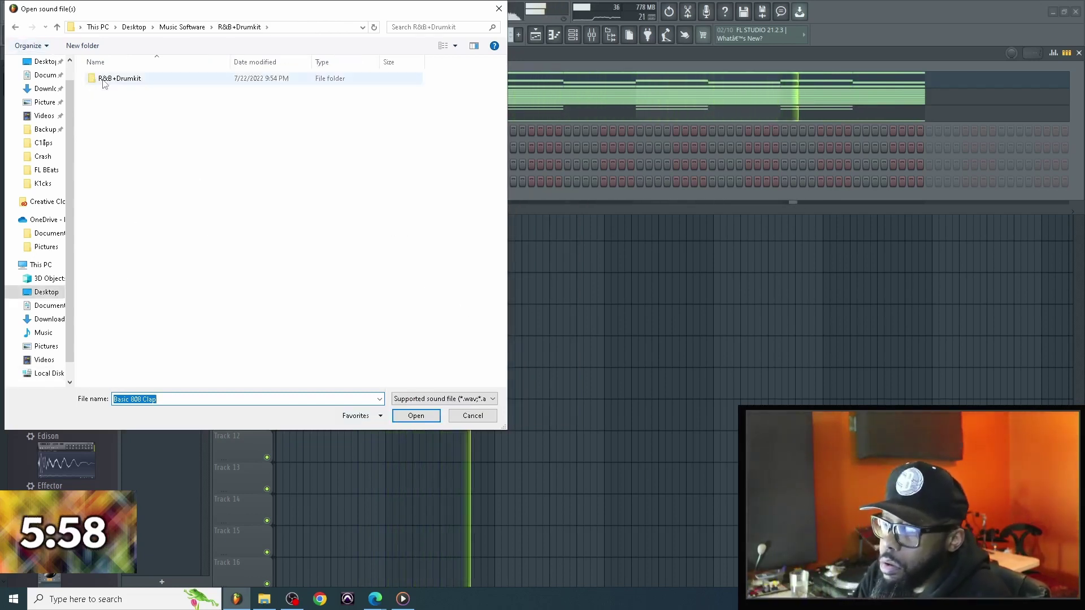
# Step: Load the R&B OH_Long open hat into the channel and place one hit on the first step of Pattern 3
pyautogui.click(124, 83)
pyautogui.doubleClick(124, 83)
pyautogui.doubleClick(124, 83)
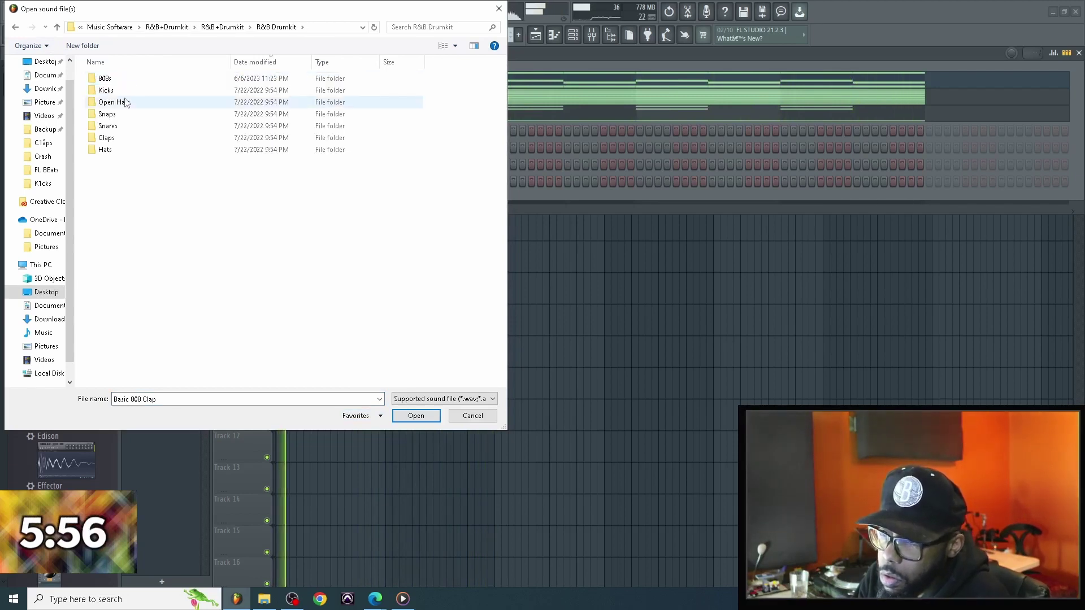
pyautogui.doubleClick(124, 102)
pyautogui.click(126, 103)
pyautogui.doubleClick(126, 103)
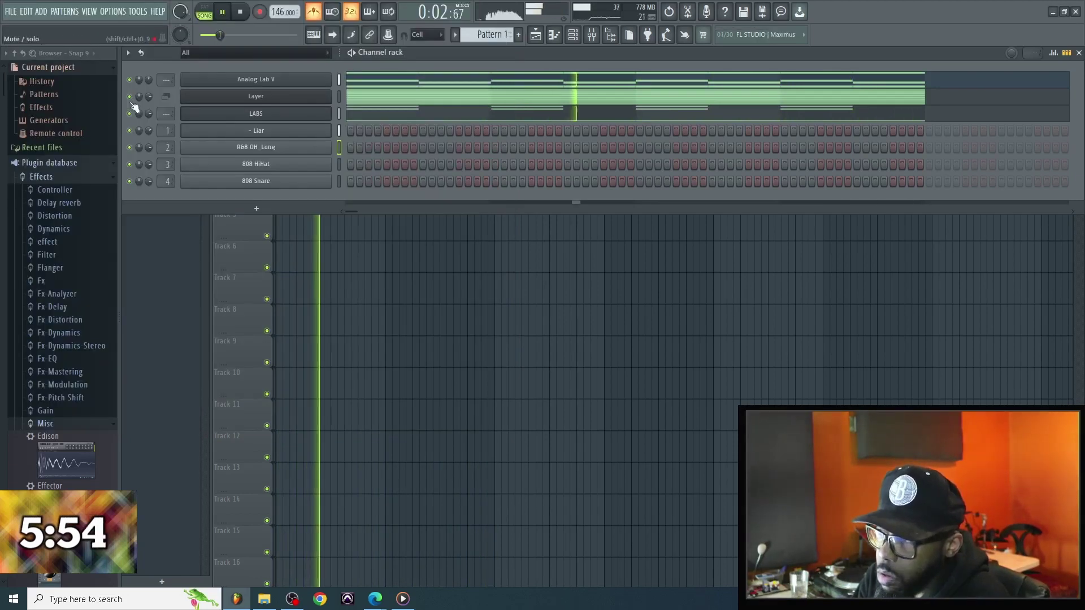
pyautogui.scroll(-2, 500, 38)
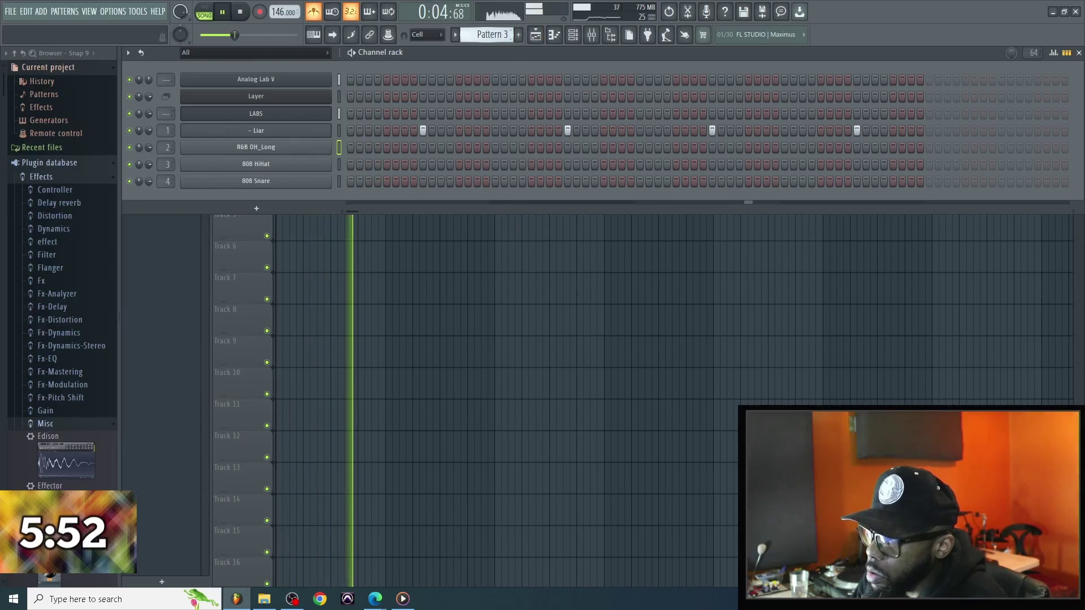
pyautogui.click(351, 148)
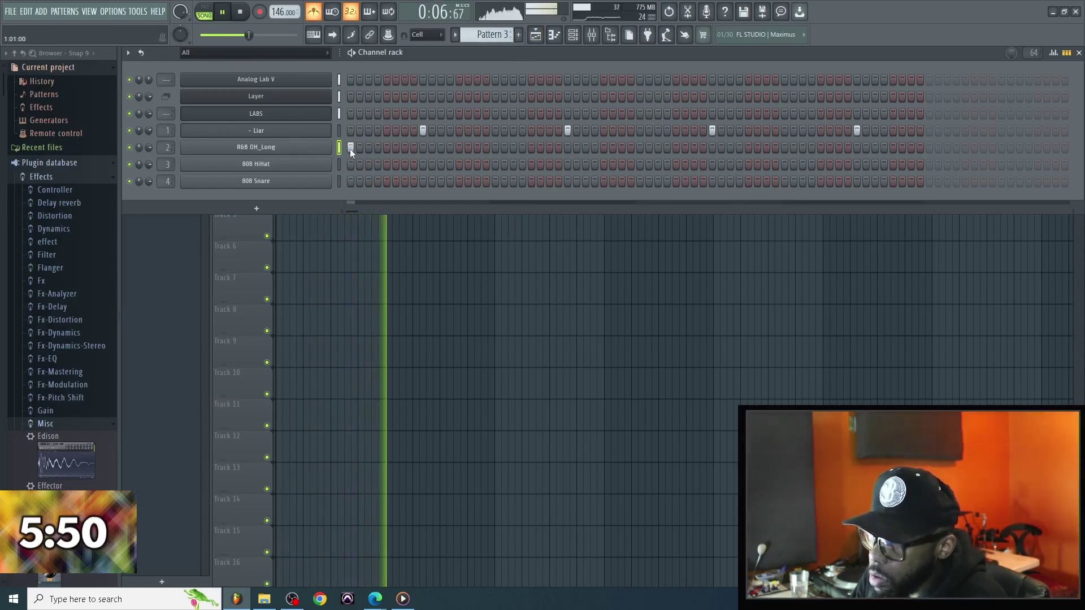
# Step: Replace the 808 HiHat channel's sample with BOOMIN HAT 3 from the MetroBoomin 21 Savage Kit in Drum Kits
pyautogui.rightClick(325, 164)
pyautogui.click(392, 226)
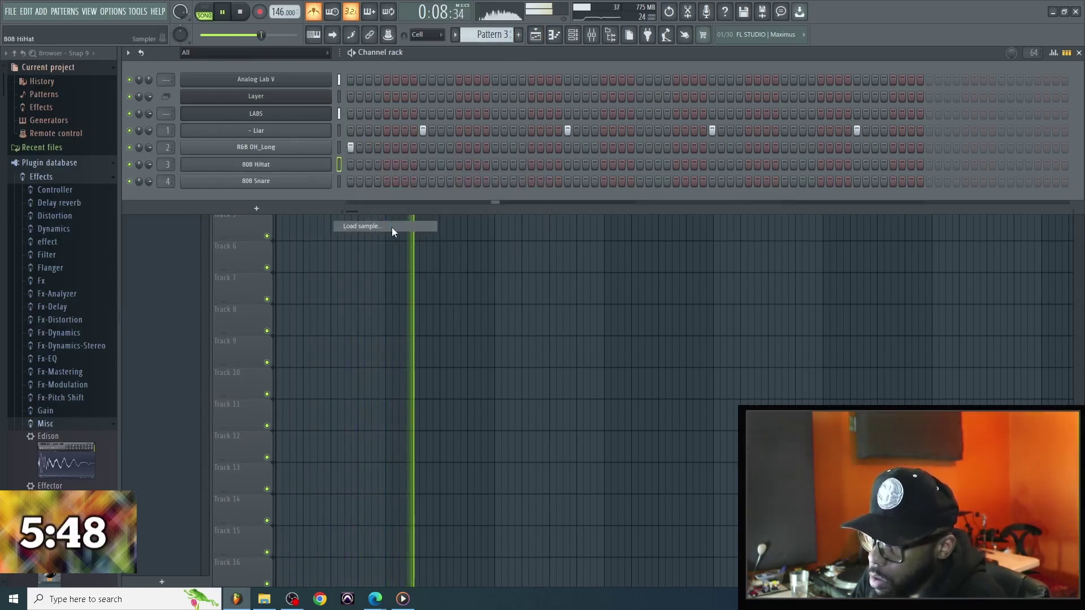
pyautogui.click(346, 416)
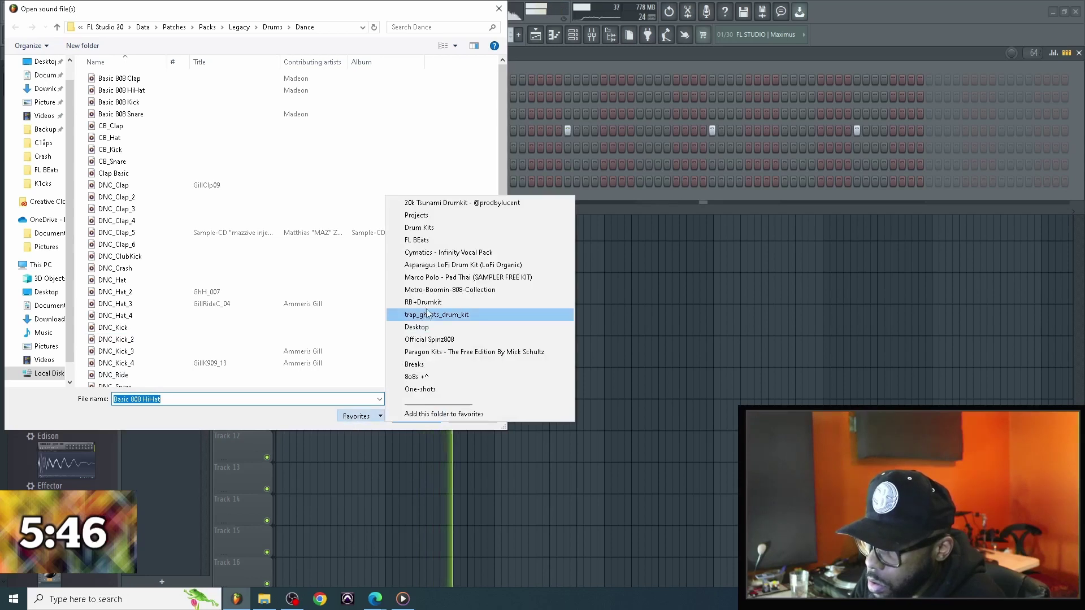
pyautogui.click(446, 227)
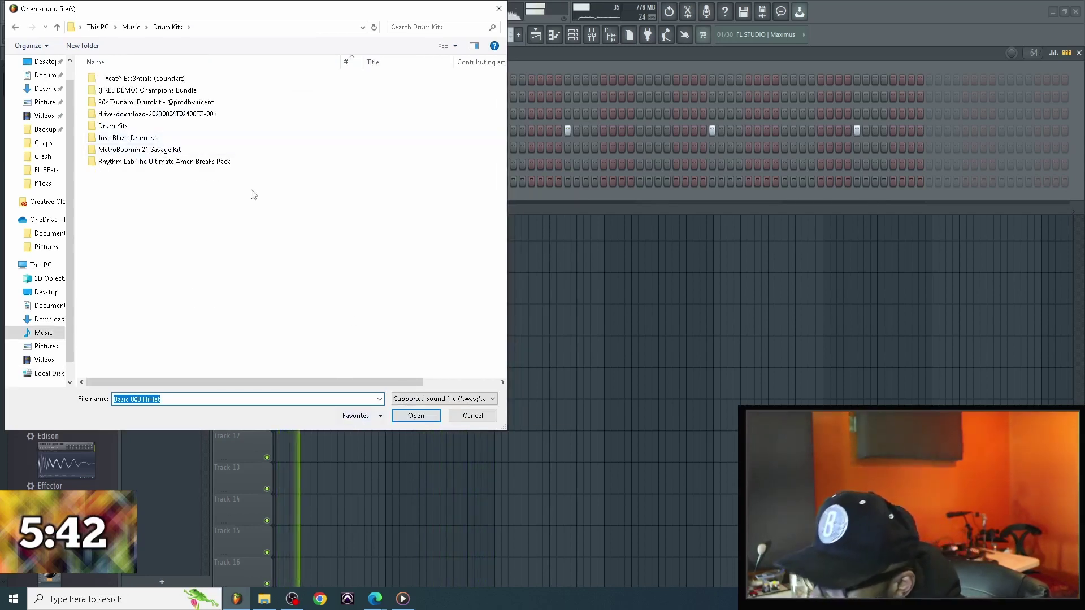
pyautogui.doubleClick(145, 151)
pyautogui.click(143, 149)
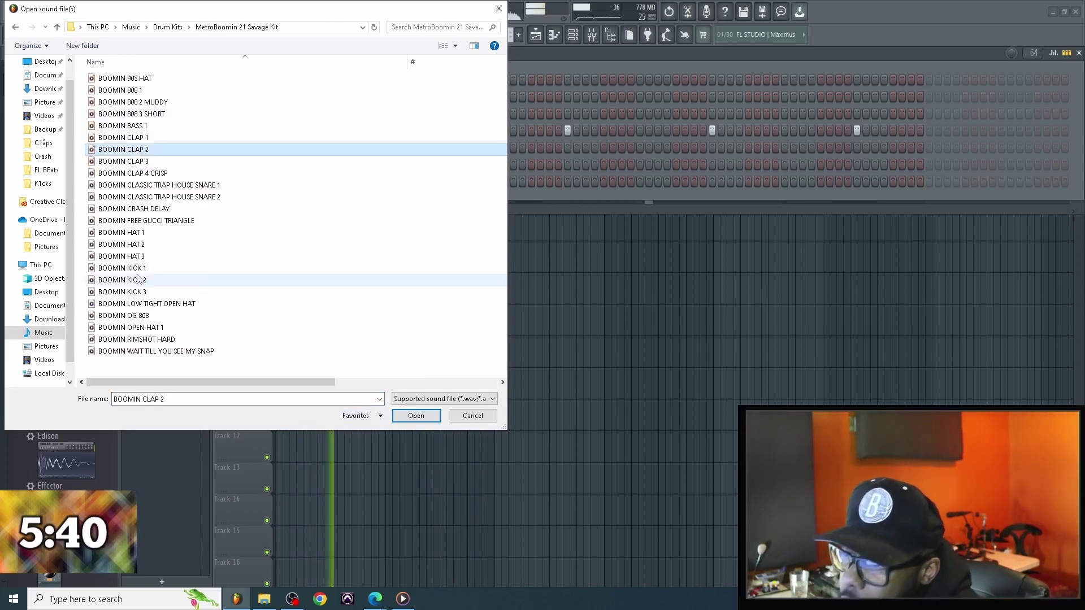
pyautogui.click(137, 279)
pyautogui.click(140, 257)
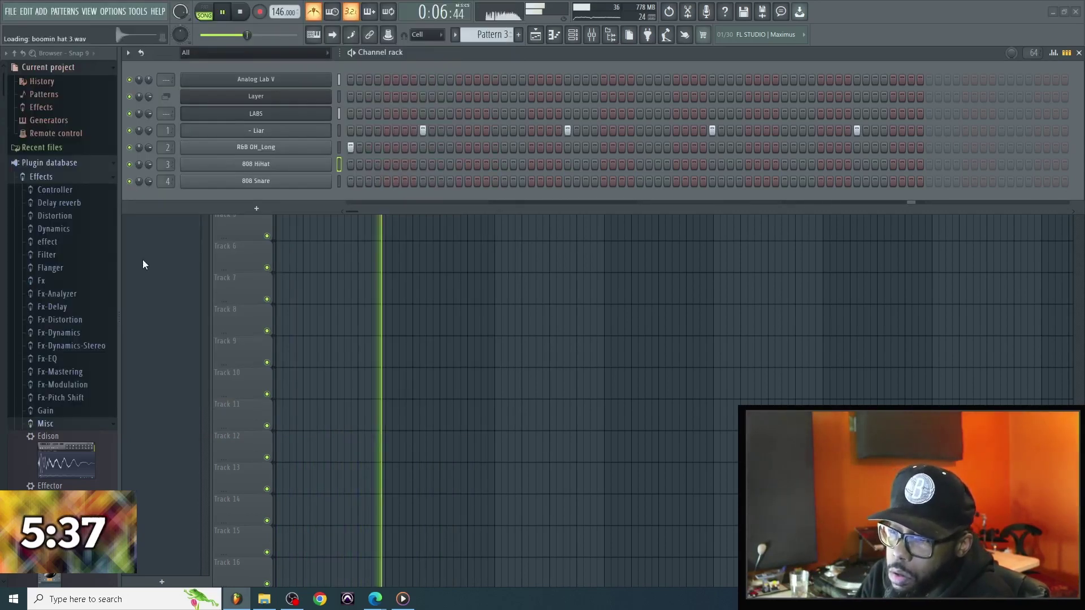
pyautogui.doubleClick(139, 257)
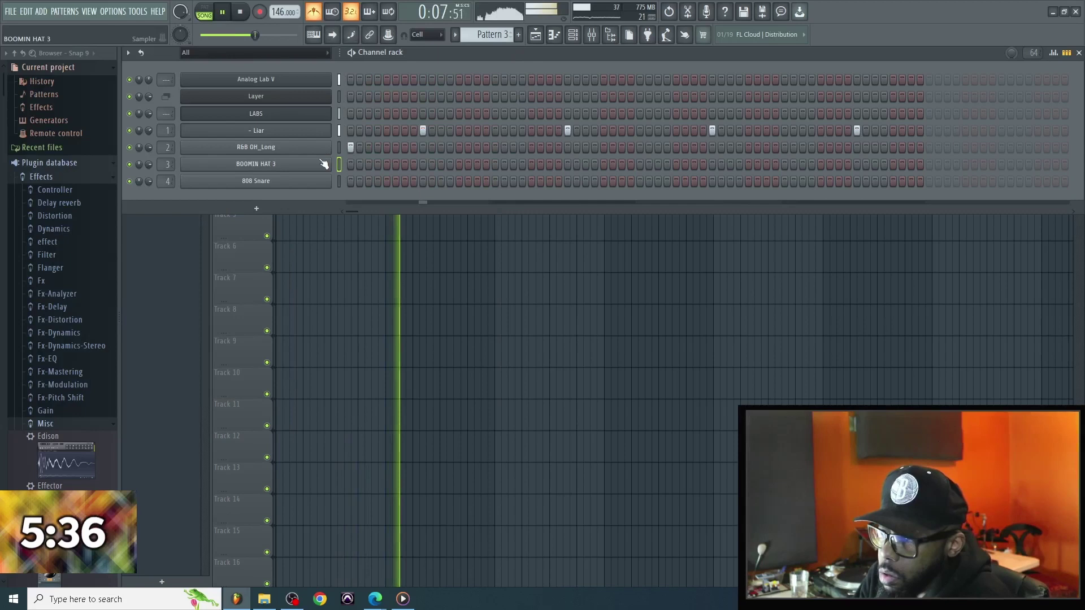
# Step: Switch to the empty Pattern 6 for the BOOMIN HAT 3 channel and set the pattern length to 64 steps
pyautogui.click(323, 162)
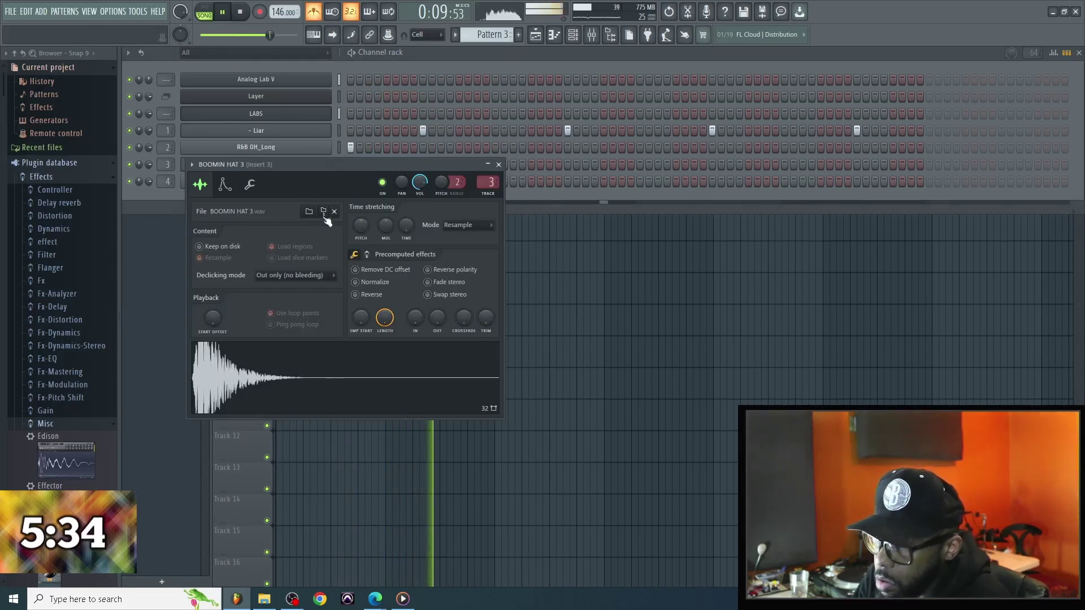
pyautogui.moveTo(328, 164); pyautogui.dragTo(621, 237)
pyautogui.rightClick(291, 164)
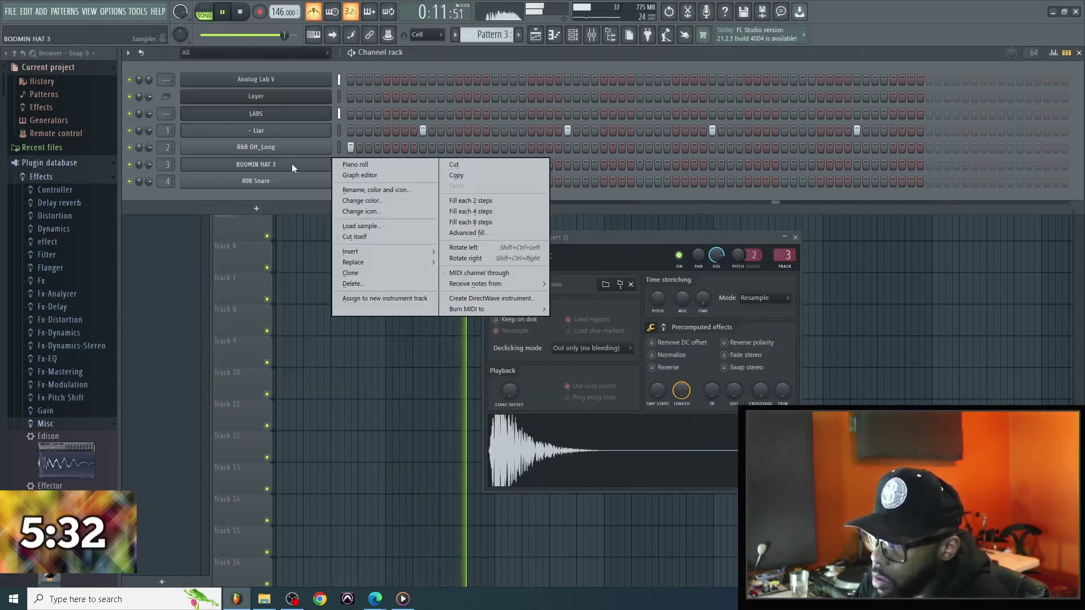
pyautogui.click(291, 165)
pyautogui.moveTo(488, 34); pyautogui.dragTo(487, 22)
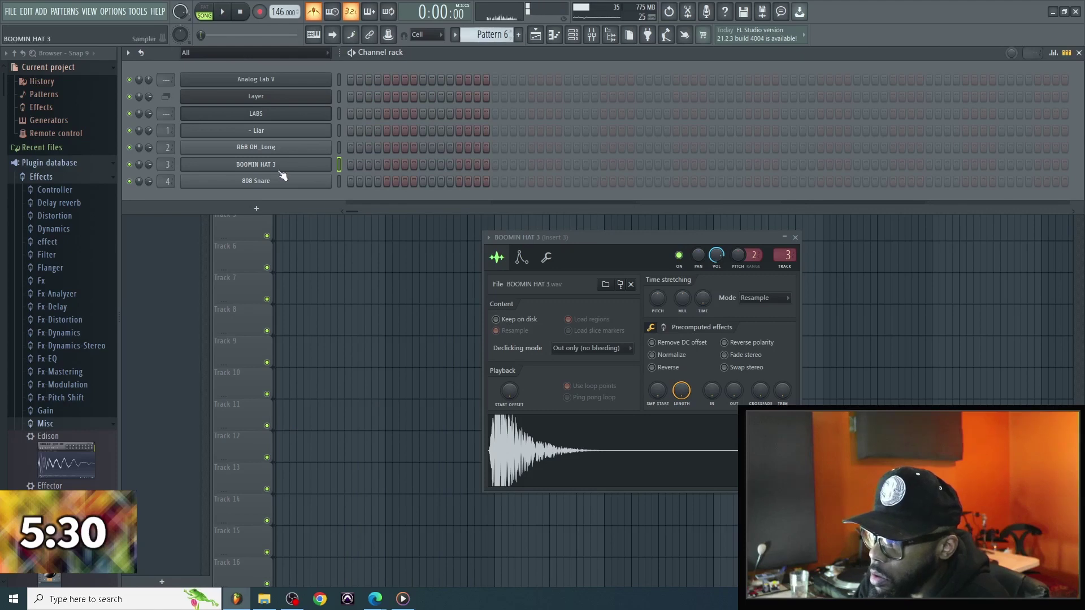
pyautogui.moveTo(1033, 53); pyautogui.dragTo(1033, 31)
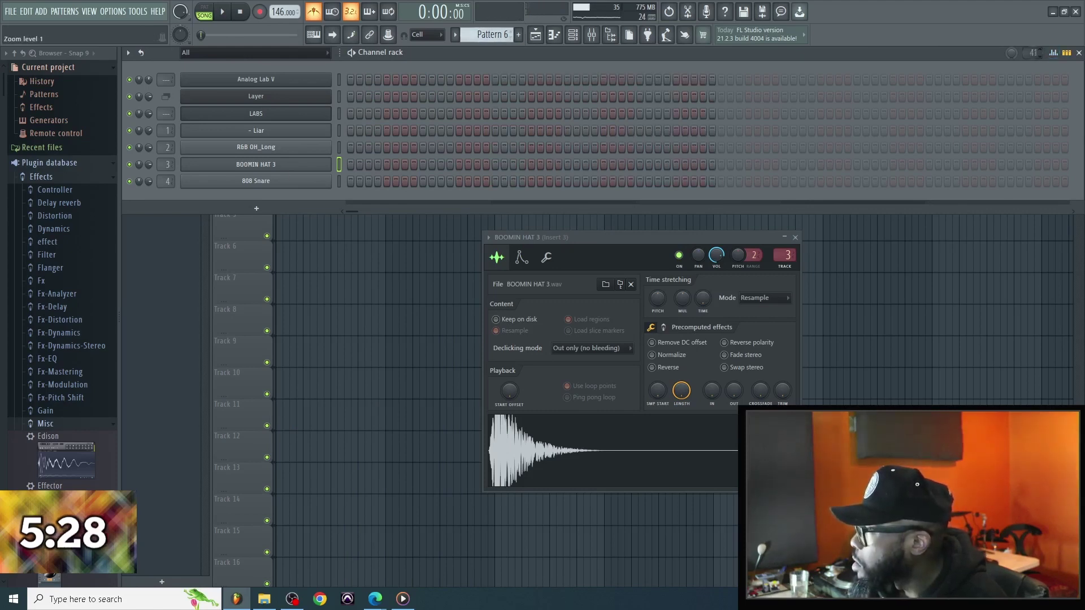
pyautogui.scroll(15, 1032, 52)
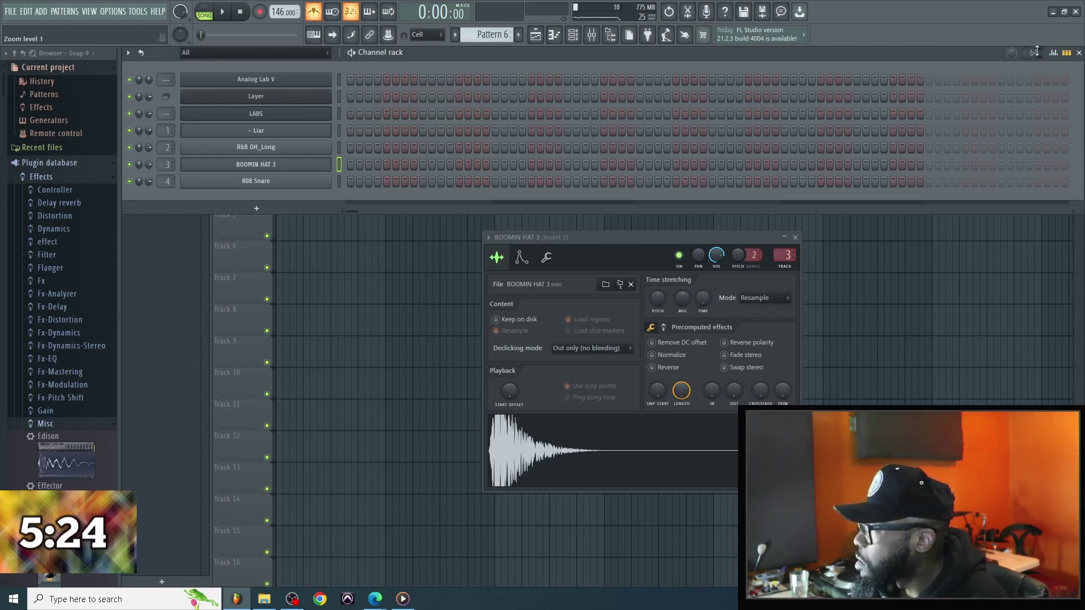
# Step: Fill every 2 steps of the BOOMIN HAT 3 channel in Pattern 6 and place the pattern twice on Track 3
pyautogui.rightClick(381, 287)
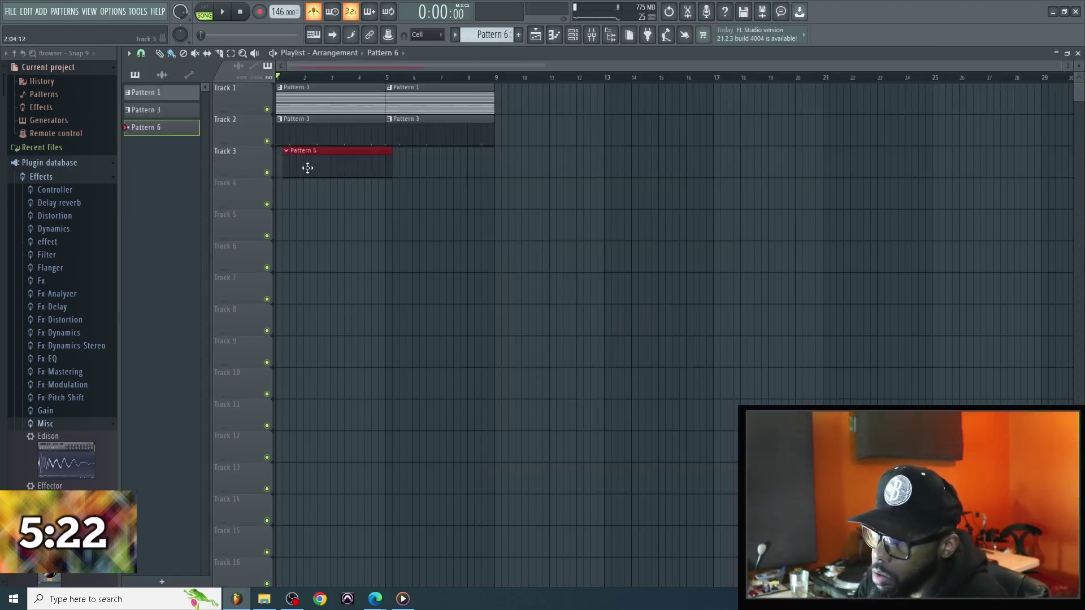
pyautogui.doubleClick(295, 164)
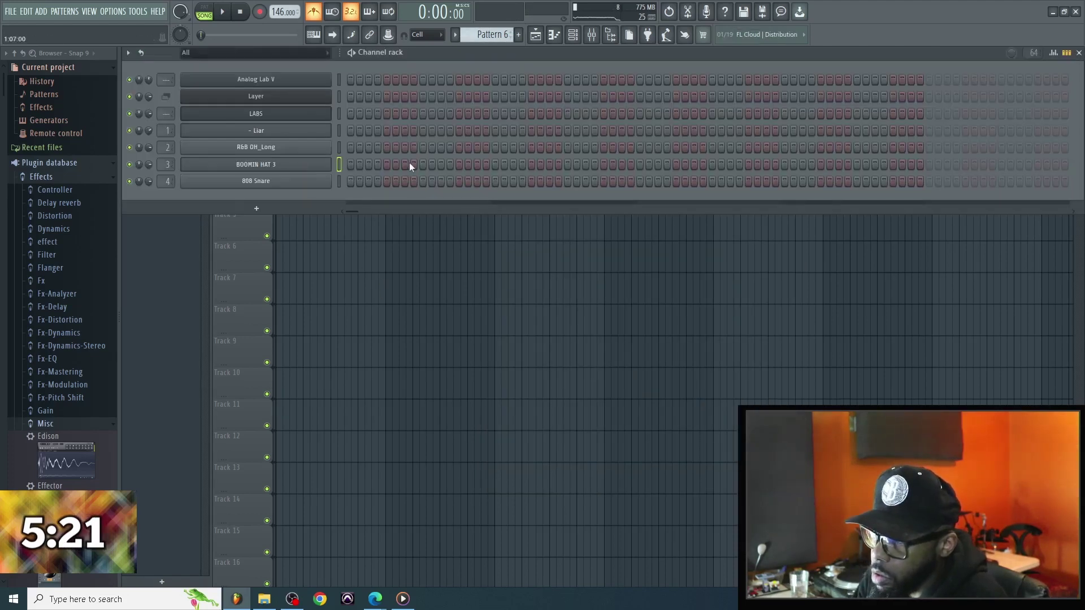
pyautogui.rightClick(306, 166)
pyautogui.click(490, 204)
pyautogui.rightClick(411, 285)
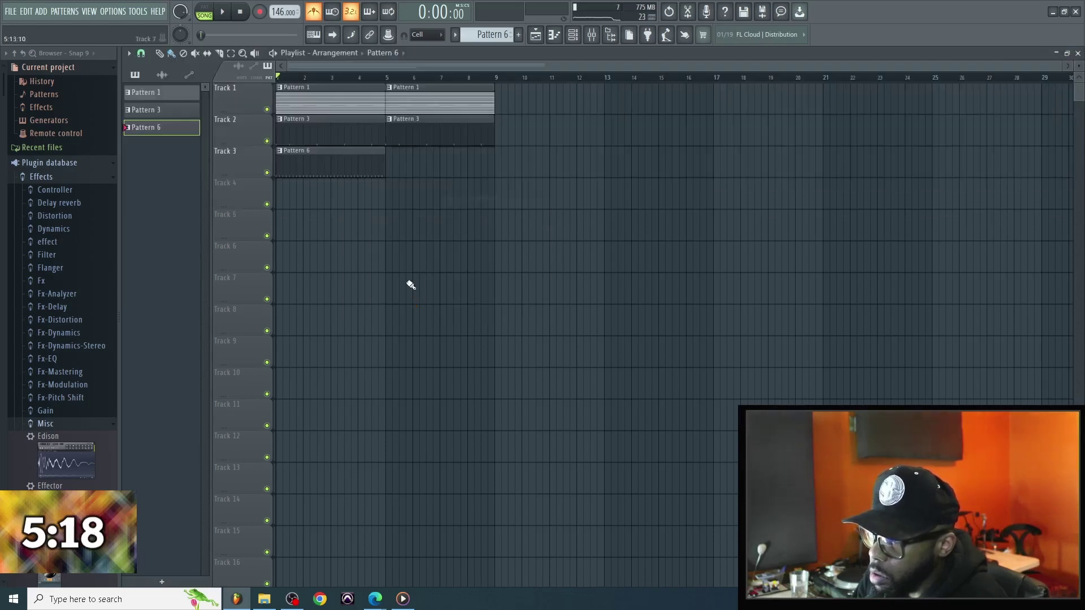
# Step: Reopen Pattern 1 from its playlist clip and play the arrangement with the LABS channel selected
pyautogui.doubleClick(360, 100)
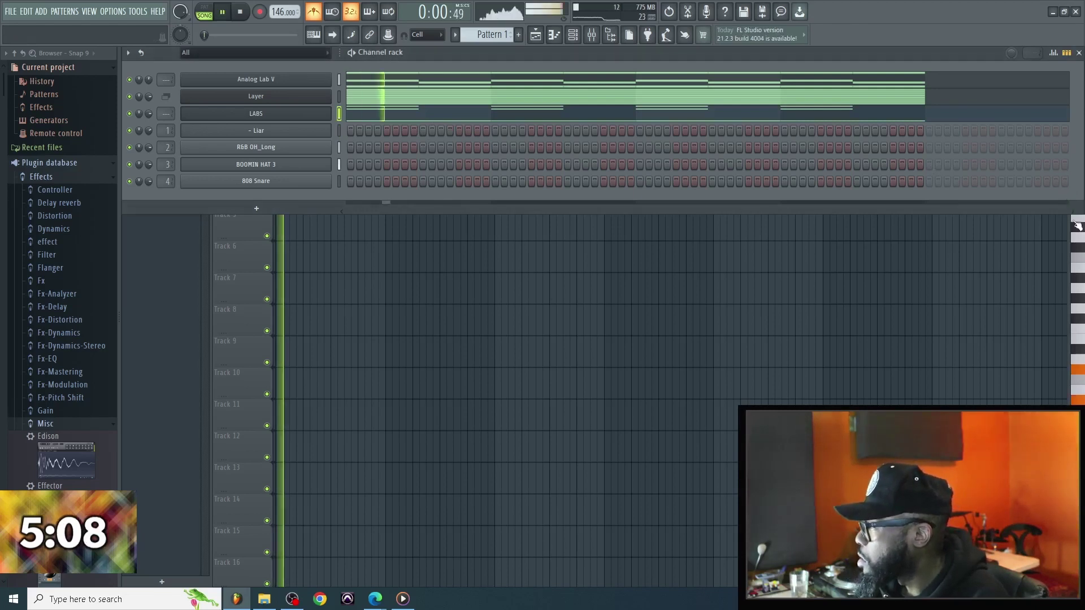
# Step: Bring the off-screen LABS piano roll back into the workspace, maximize it and zoom in on the first four bars
pyautogui.moveTo(1069, 197); pyautogui.dragTo(700, 229)
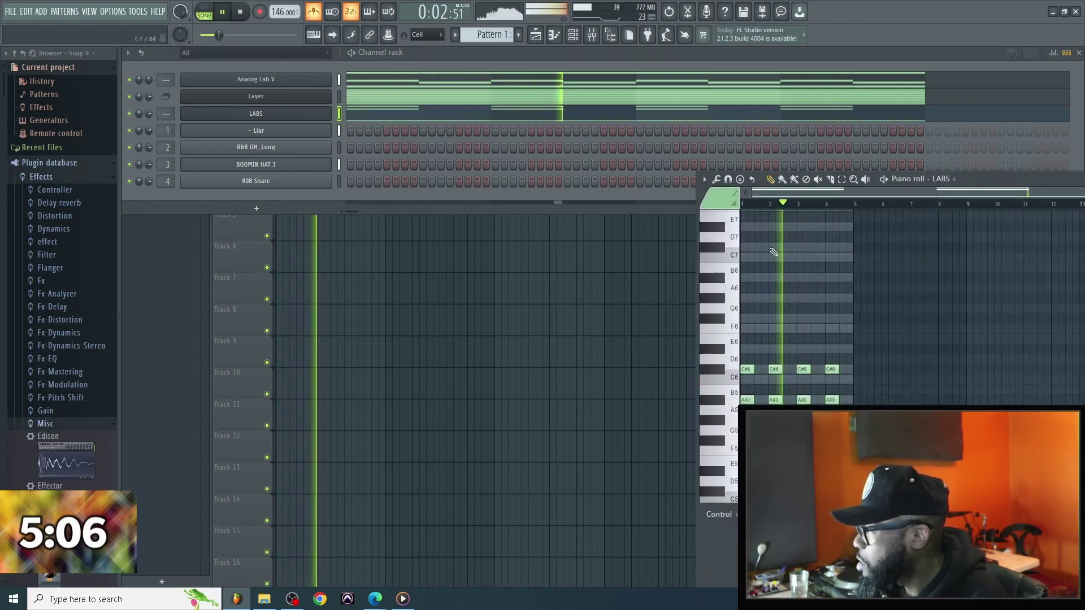
pyautogui.moveTo(990, 174); pyautogui.dragTo(509, 117)
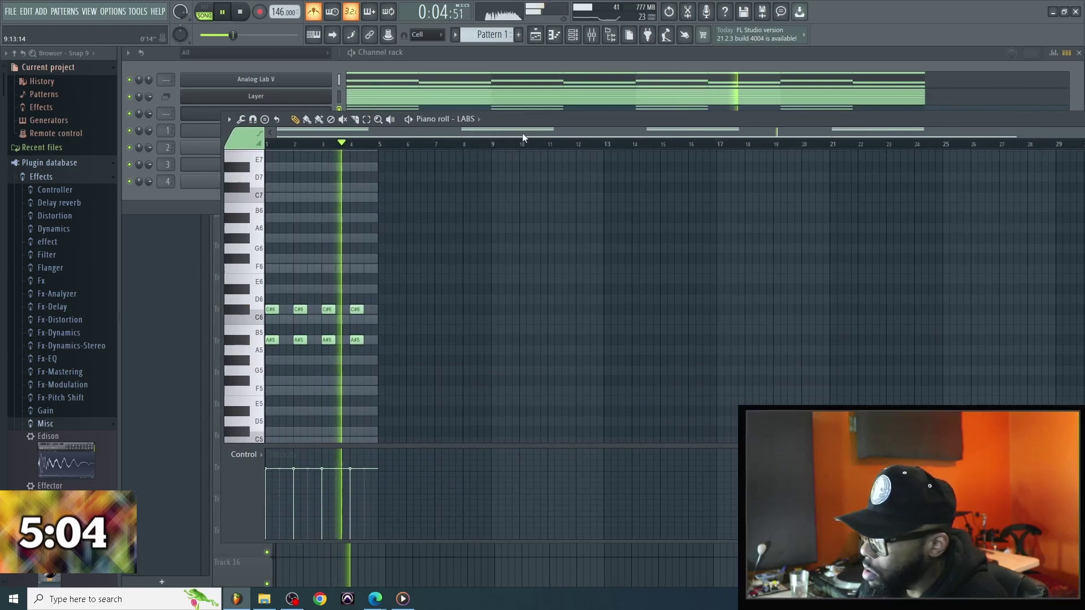
pyautogui.moveTo(1028, 121); pyautogui.dragTo(1002, 130)
pyautogui.moveTo(143, 206); pyautogui.dragTo(455, 206)
pyautogui.moveTo(819, 130); pyautogui.dragTo(555, 123)
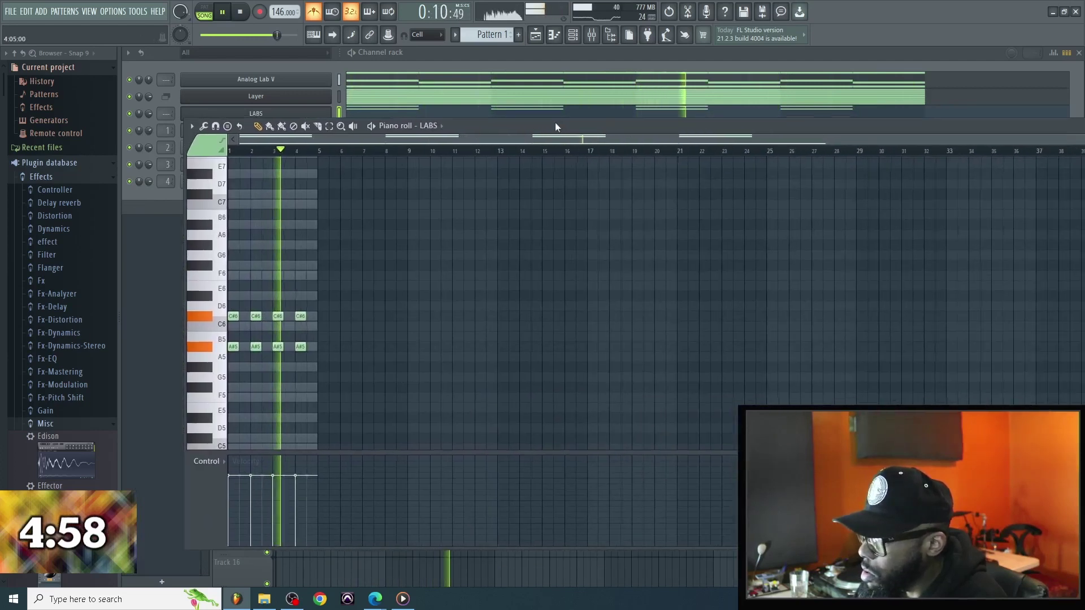
pyautogui.moveTo(839, 121); pyautogui.dragTo(436, 176)
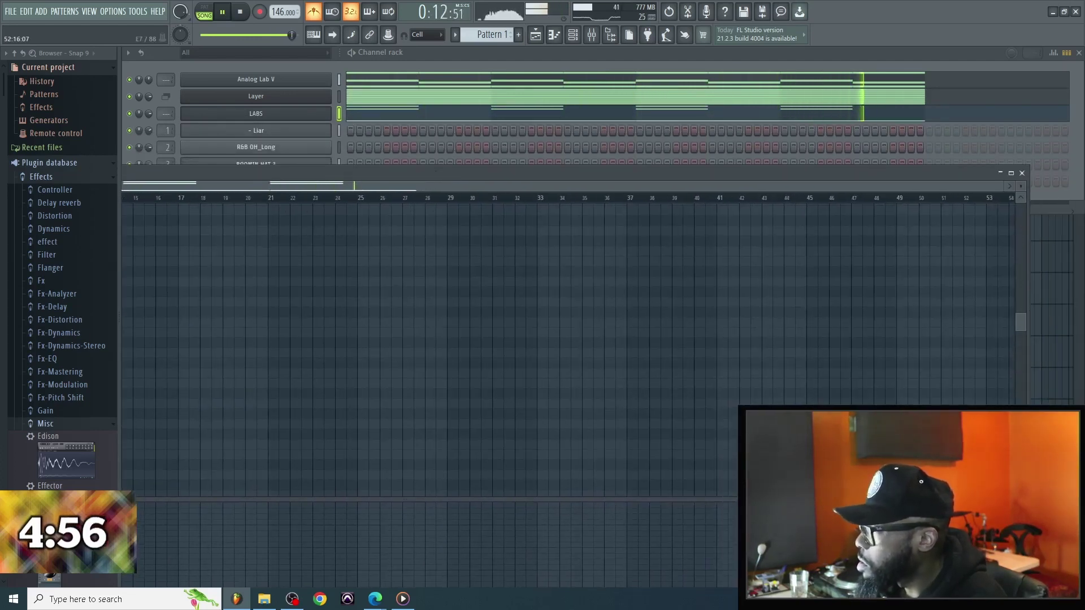
pyautogui.moveTo(1032, 219); pyautogui.dragTo(104, 314)
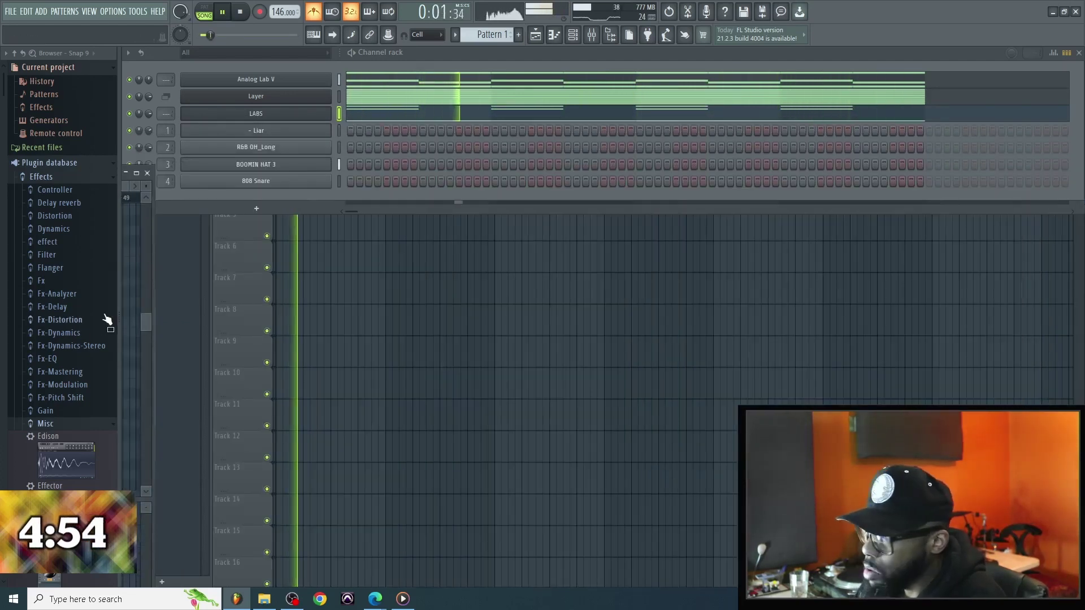
pyautogui.click(136, 173)
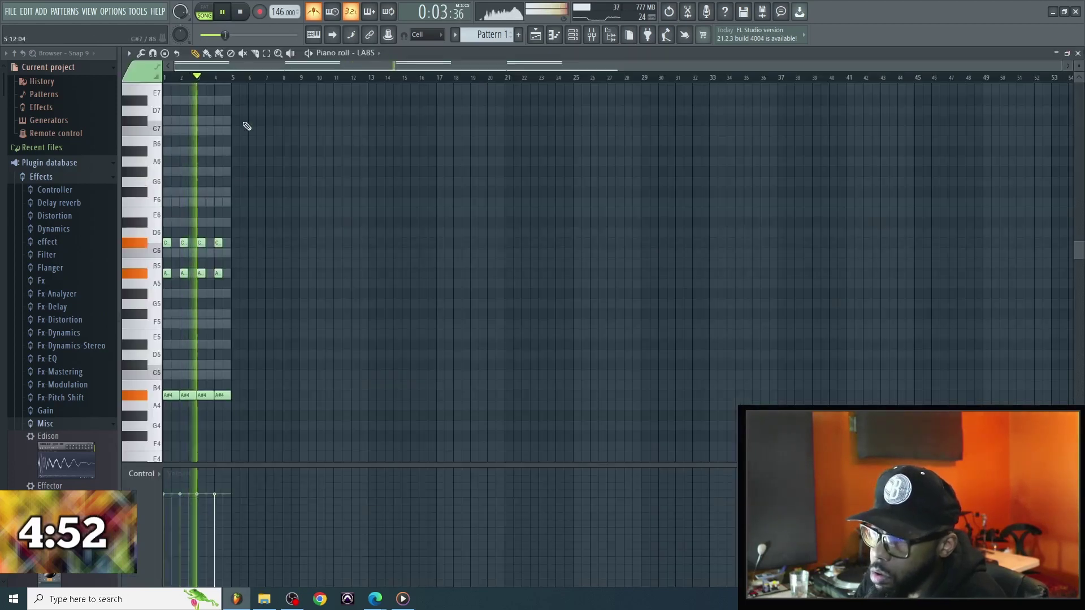
pyautogui.moveTo(1061, 65); pyautogui.dragTo(913, 130)
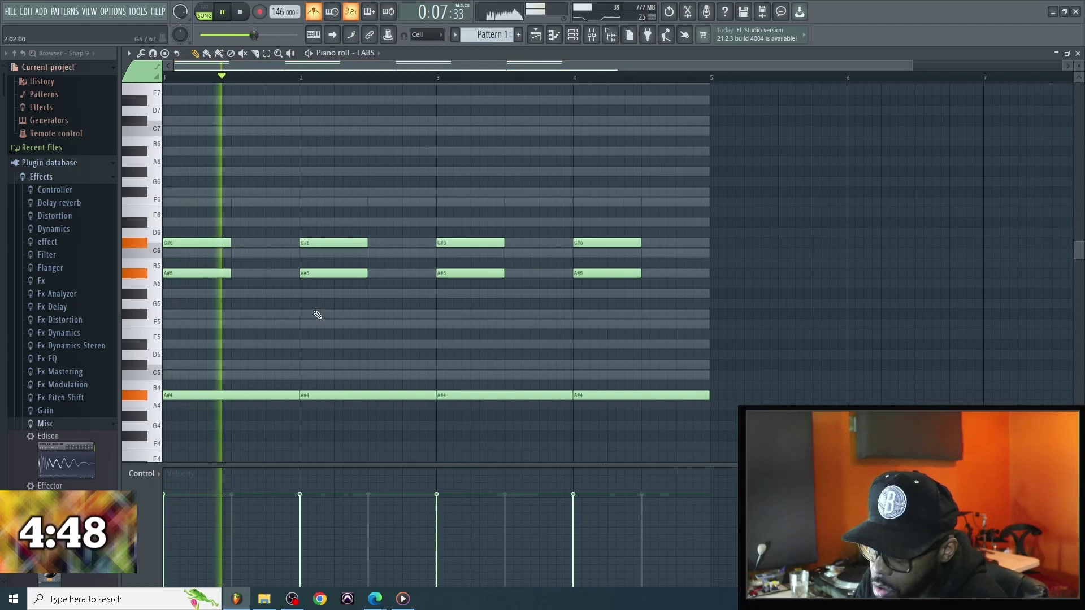
# Step: Add an F#6 note followed by an F6 note across the second half of bar 1 in the LABS part
pyautogui.scroll(-1, 311, 382)
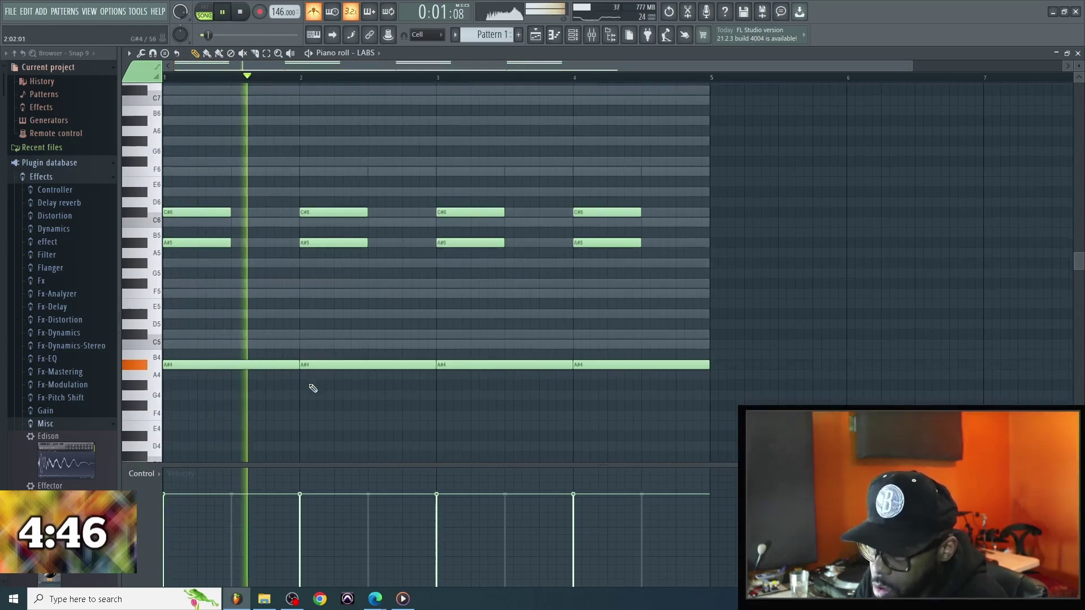
pyautogui.click(234, 263)
pyautogui.rightClick(234, 263)
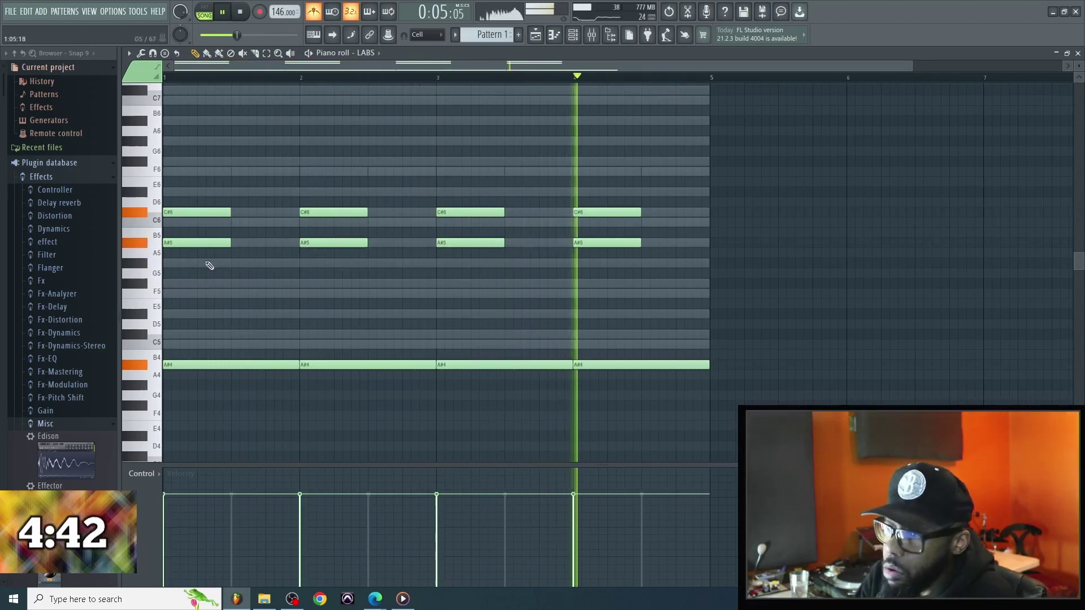
pyautogui.scroll(2, 240, 174)
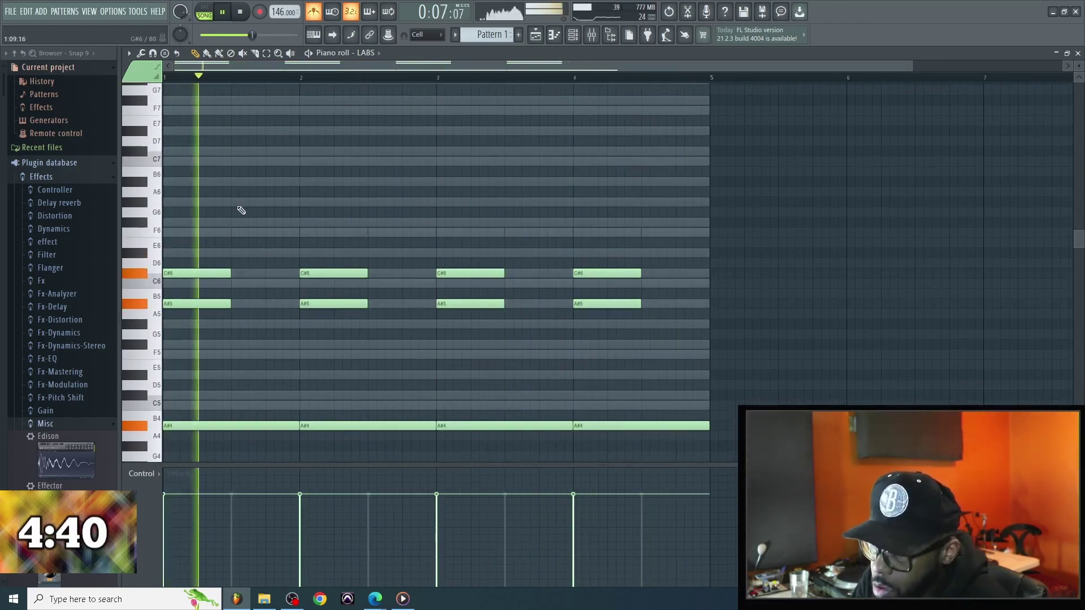
pyautogui.click(236, 223)
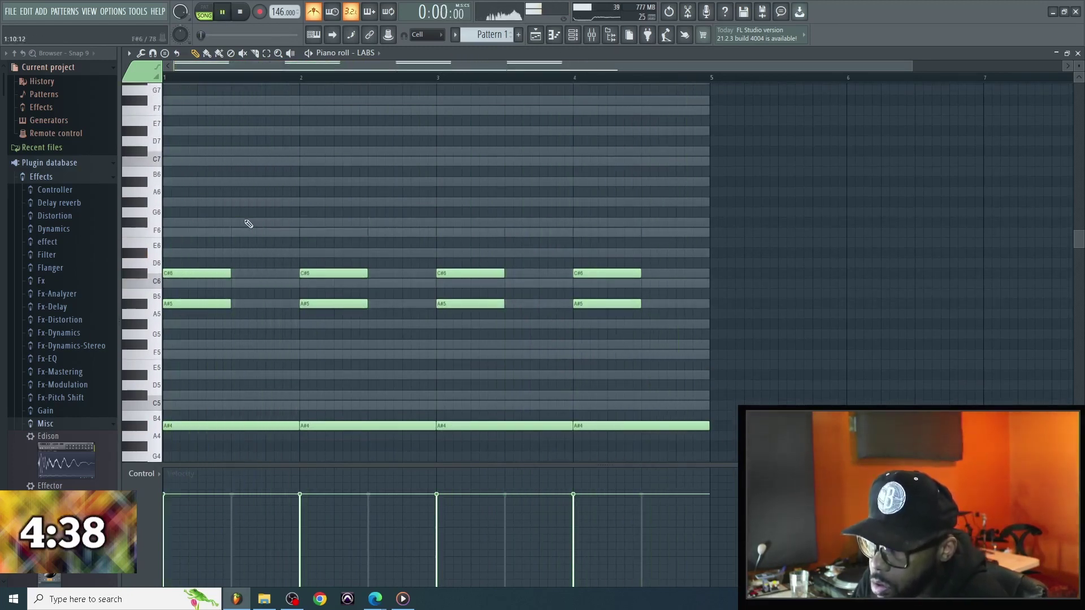
pyautogui.click(248, 224)
pyautogui.moveTo(366, 222); pyautogui.dragTo(265, 221)
pyautogui.click(273, 233)
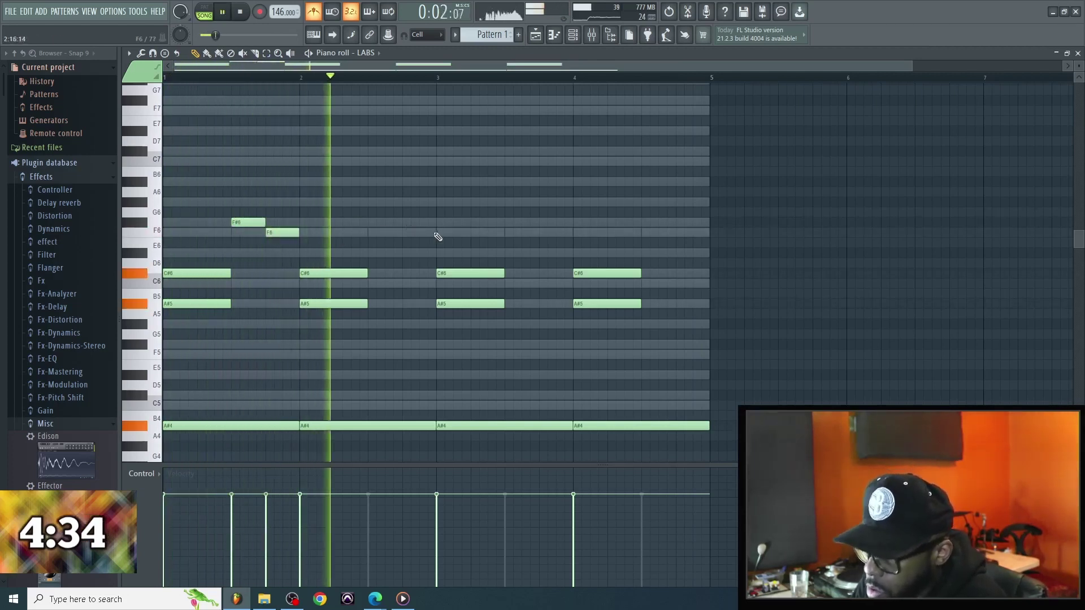
# Step: Add an F#6 note midway through bar 2 and an F#6–F6 pair across the second half of bar 3
pyautogui.click(374, 223)
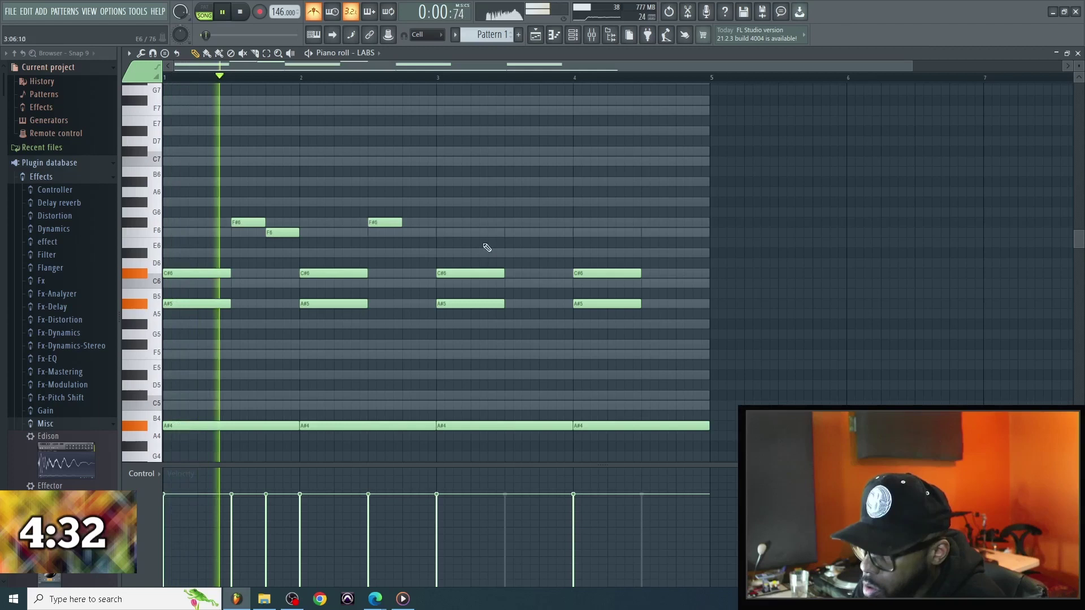
pyautogui.click(514, 223)
pyautogui.click(544, 233)
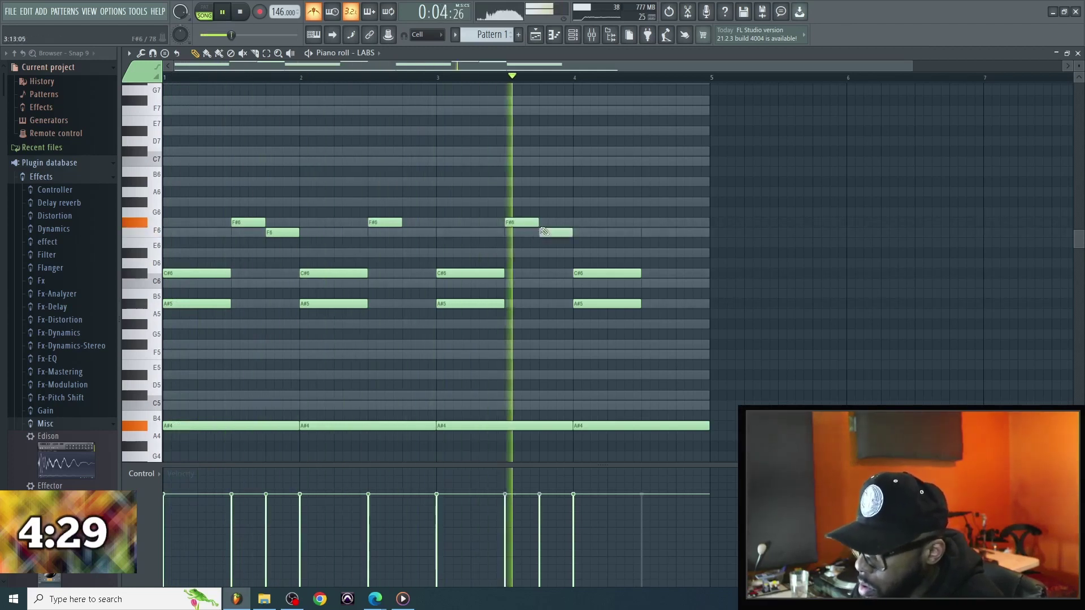
# Step: Route the Analog Lab V channel to mixer track 5 and show its mixer track
pyautogui.click(573, 35)
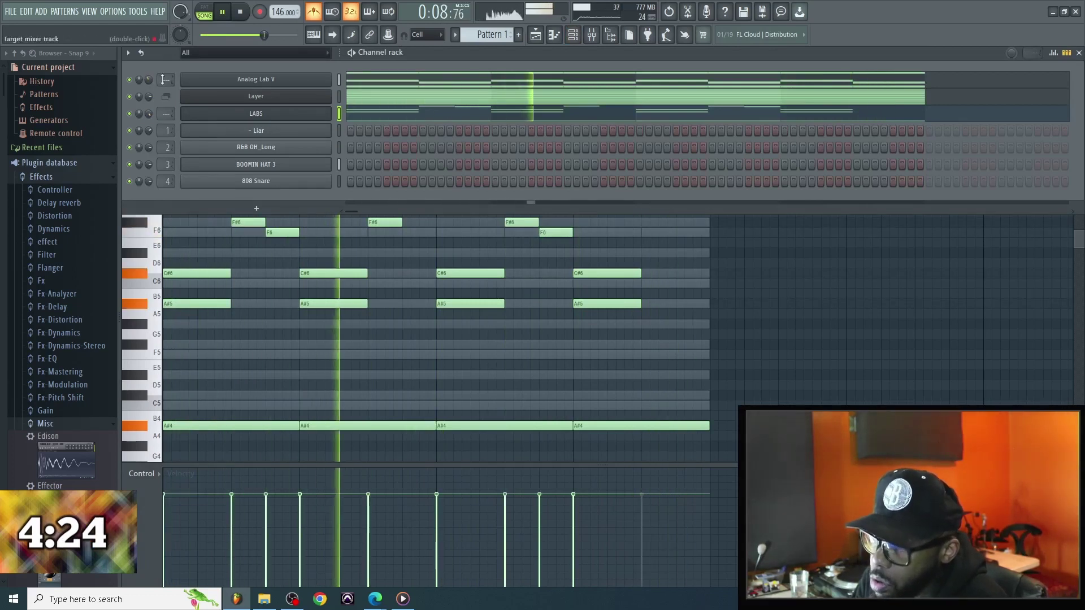
pyautogui.doubleClick(217, 85)
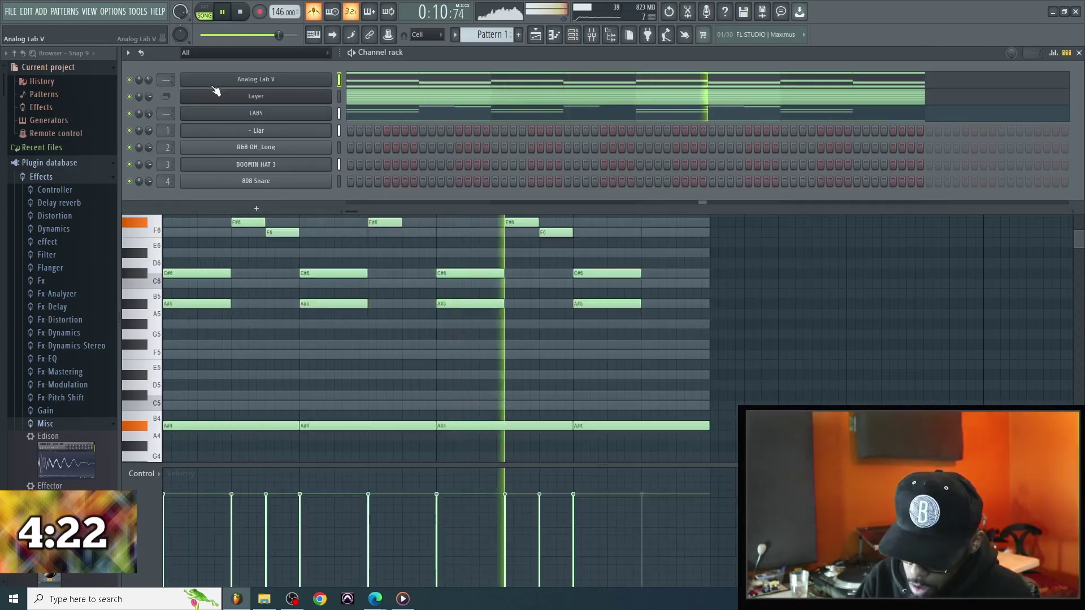
pyautogui.hotkey('ctrl', 'l')
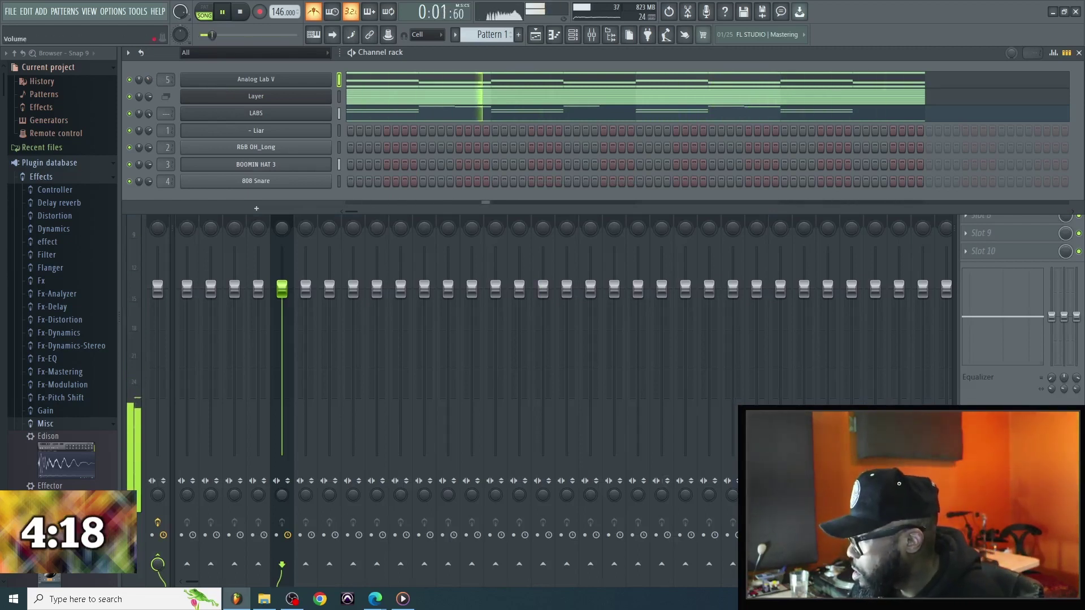
pyautogui.press('F9')
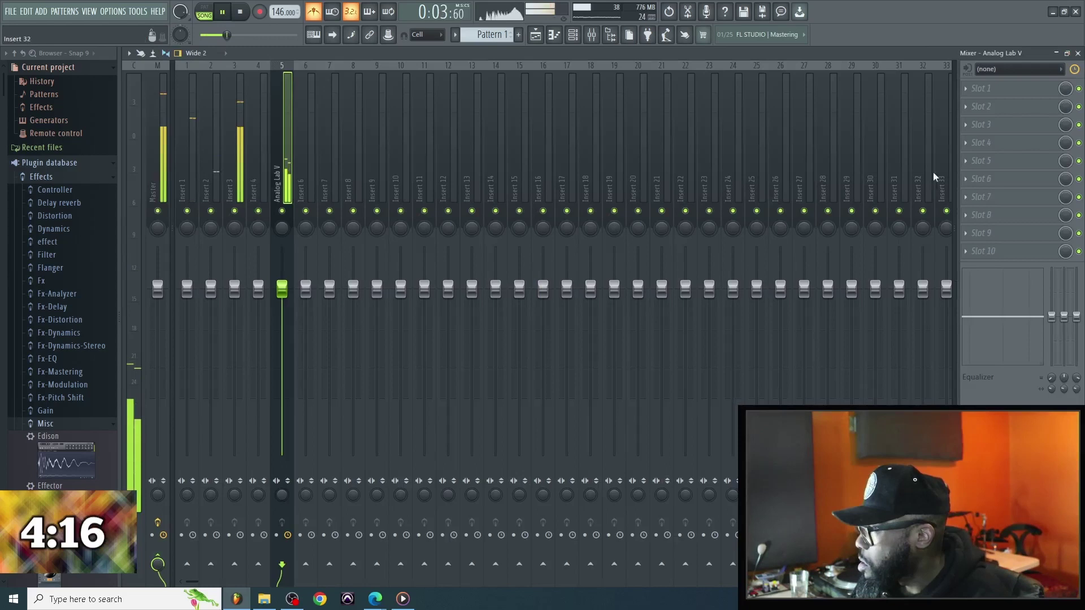
# Step: Load Fruity Parametric EQ 2 on the Analog Lab V mixer track, rolling off the lows with band 1 and the highs with band 7
pyautogui.click(976, 89)
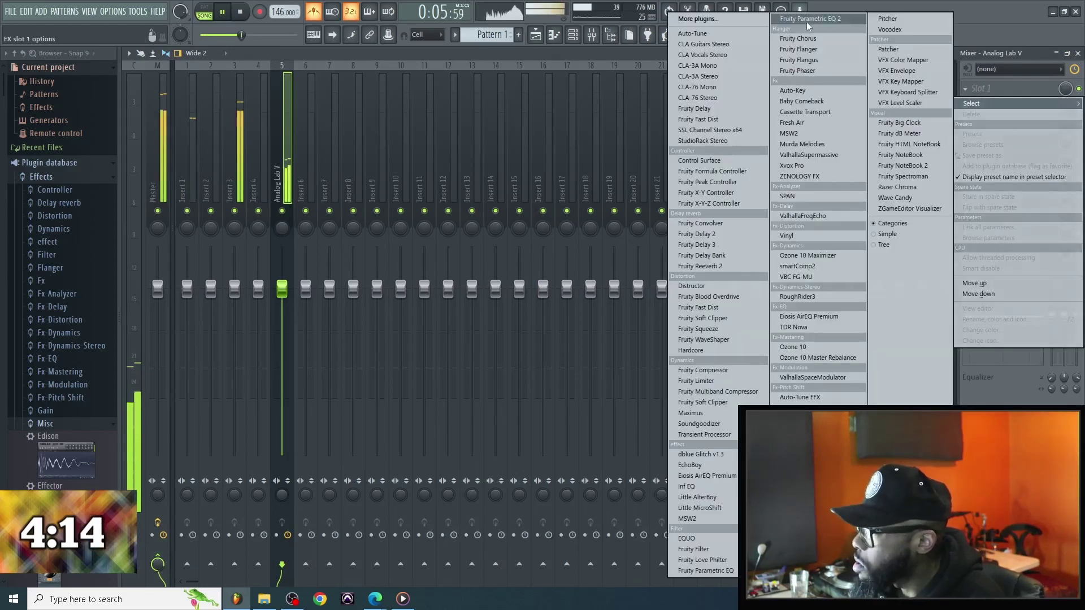
pyautogui.click(808, 21)
pyautogui.moveTo(390, 256); pyautogui.dragTo(386, 304)
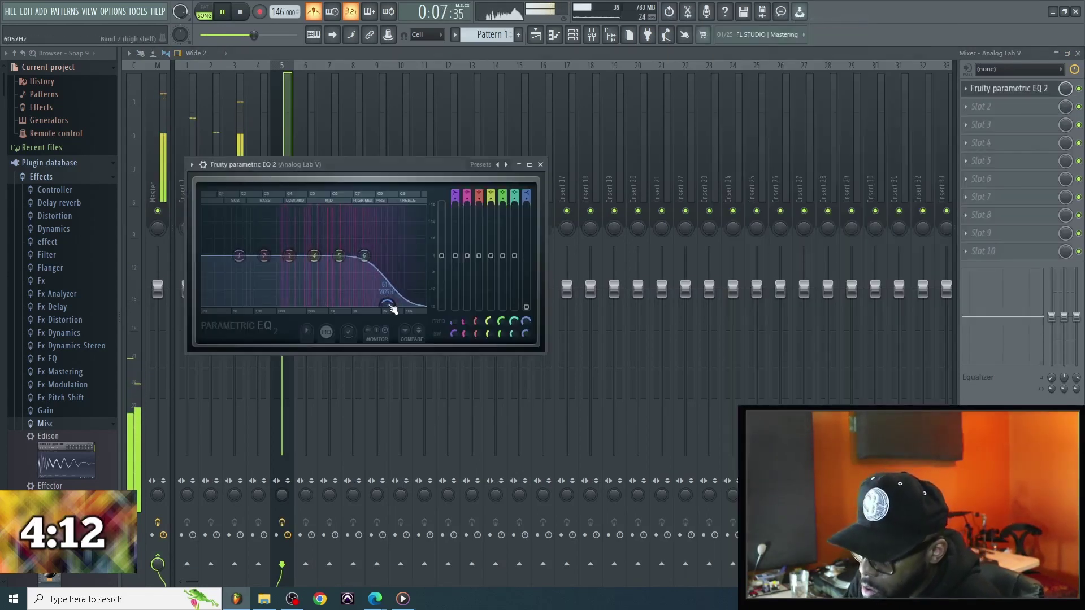
pyautogui.moveTo(236, 263); pyautogui.dragTo(277, 303)
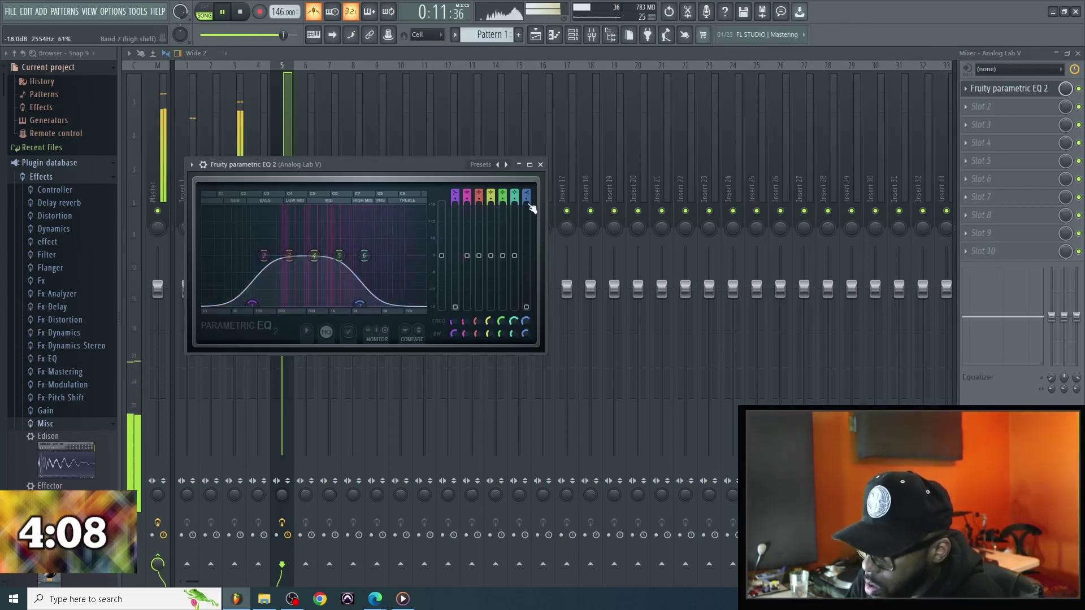
pyautogui.moveTo(527, 195); pyautogui.dragTo(526, 229)
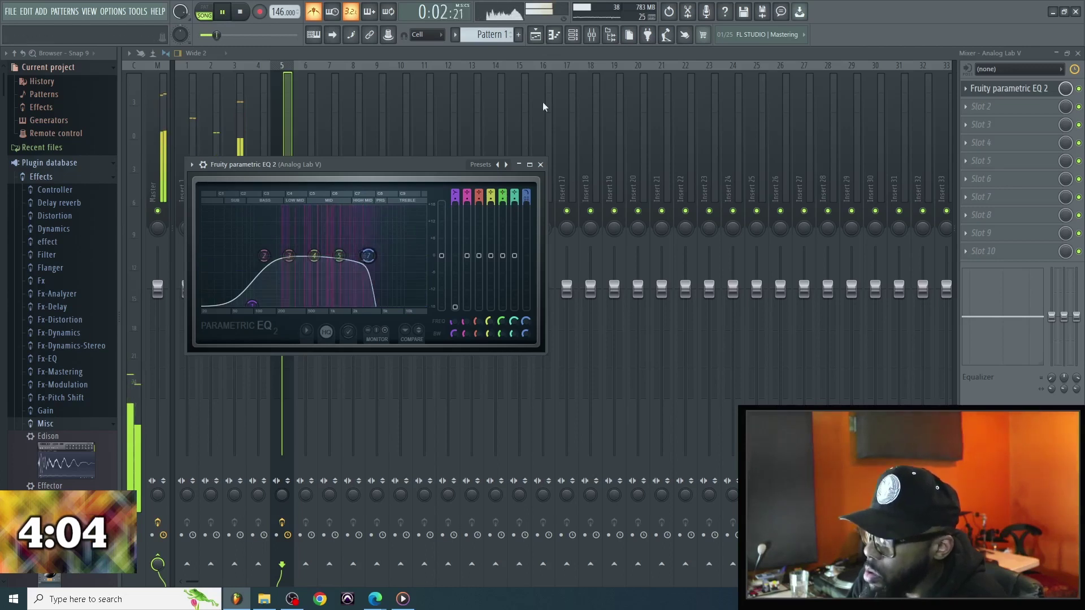
pyautogui.click(535, 36)
pyautogui.doubleClick(451, 90)
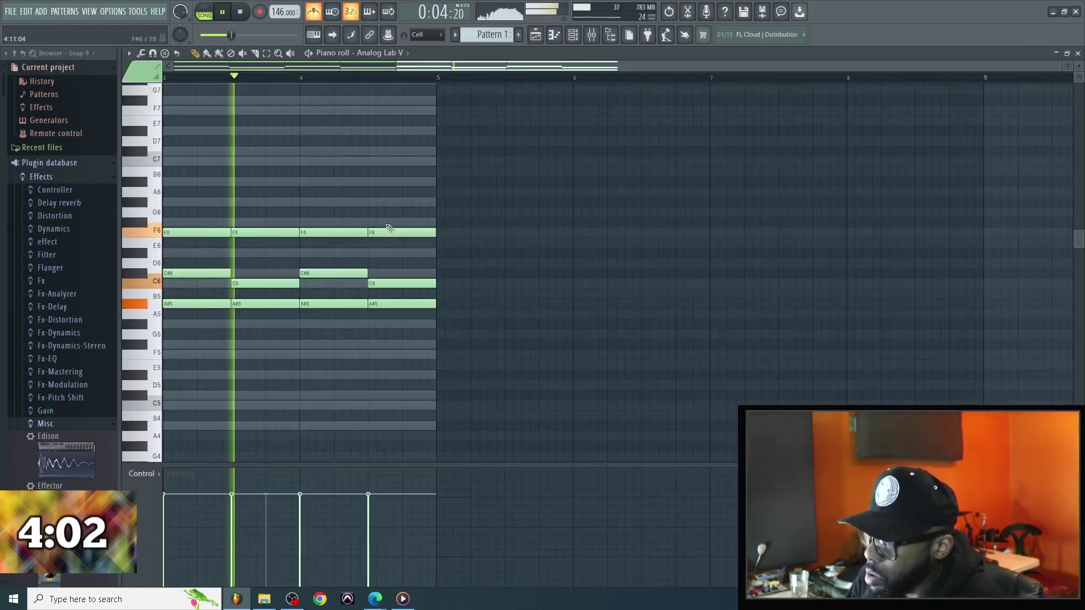
pyautogui.click(572, 37)
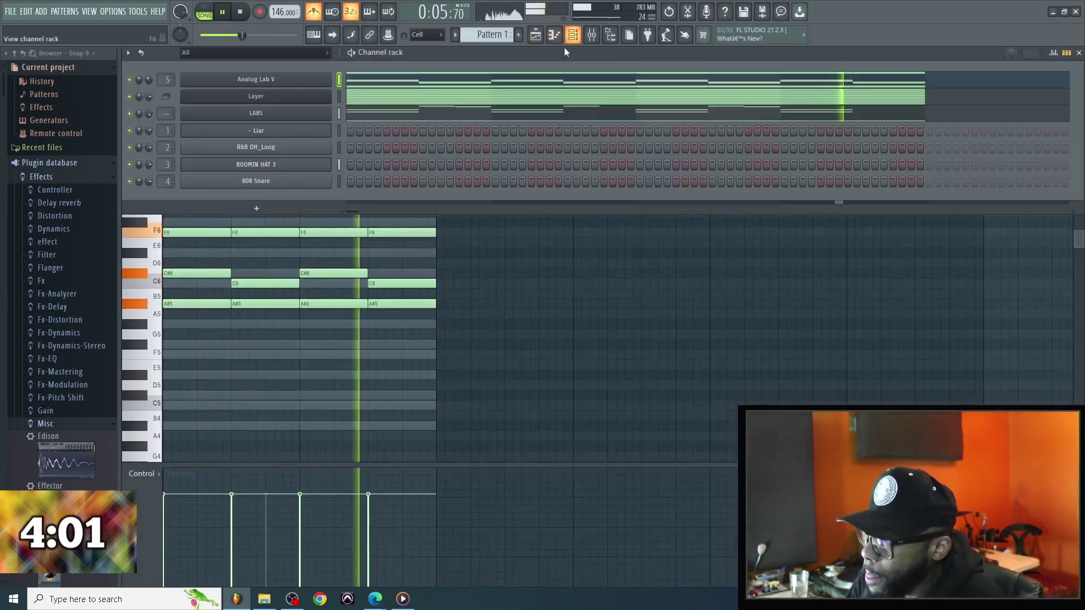
# Step: Reopen the LABS notes, remove the trial F6 at the end of bar 2 and add an F6 midway through bar 4
pyautogui.click(534, 115)
pyautogui.hotkey('ctrl', 'b')
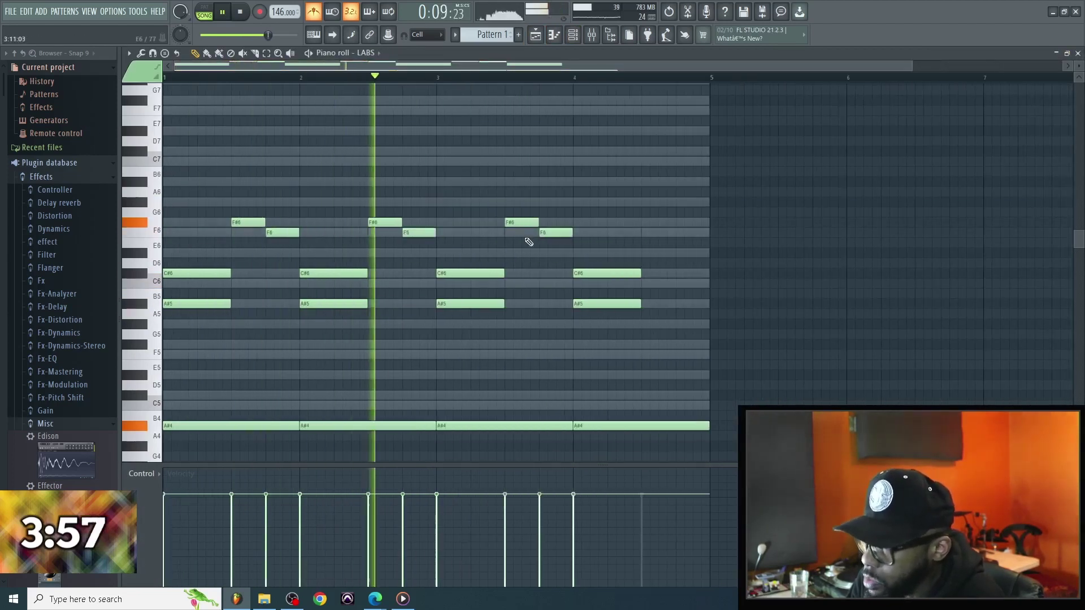
pyautogui.rightClick(427, 233)
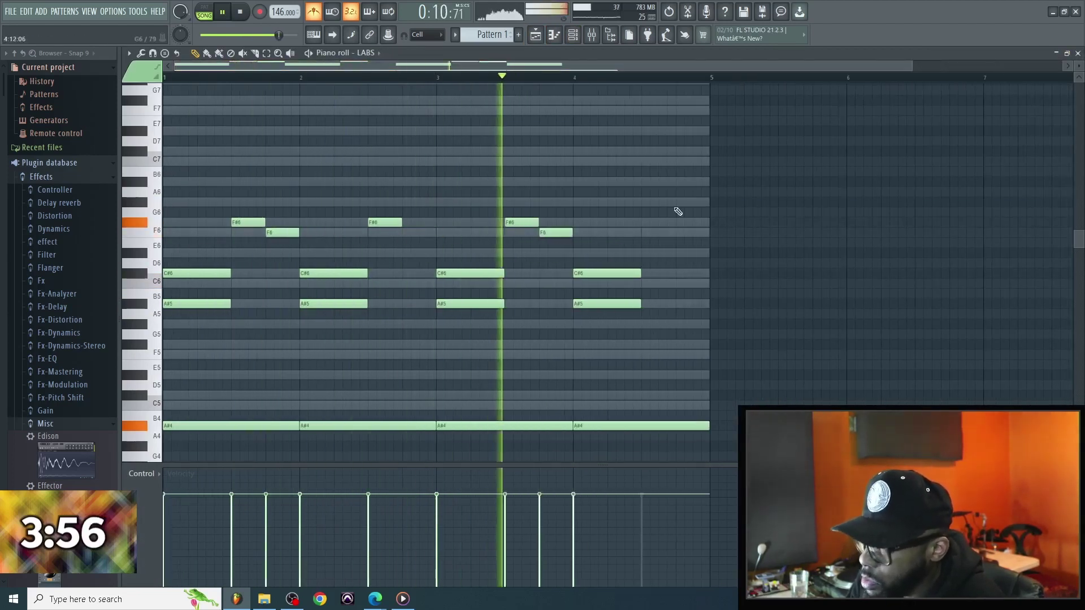
pyautogui.click(650, 232)
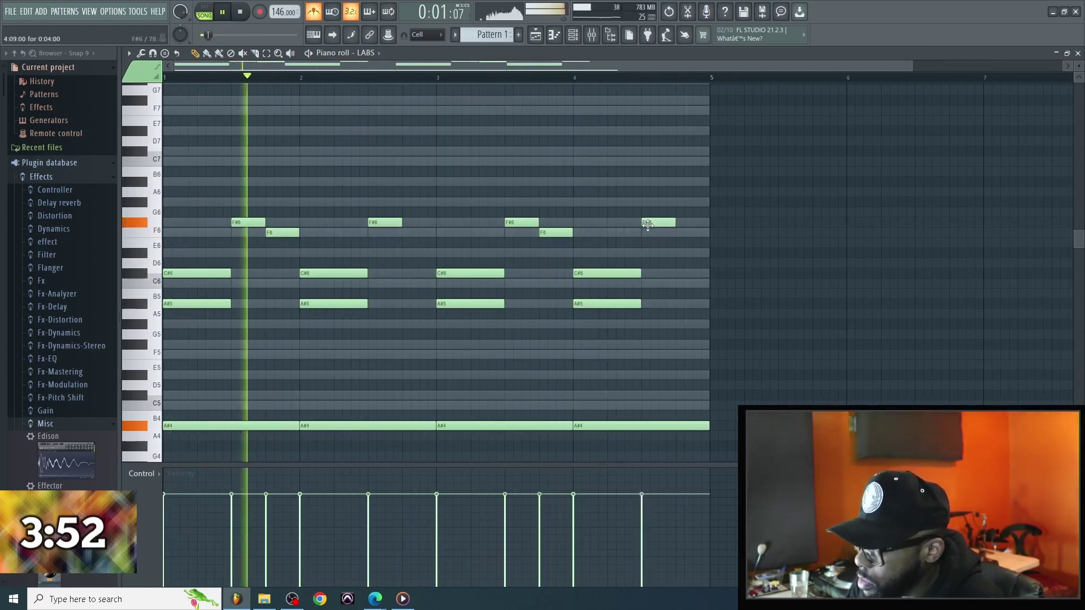
# Step: Open the LABS instrument from the channel rack and route its channel to mixer track 6
pyautogui.press('F6')
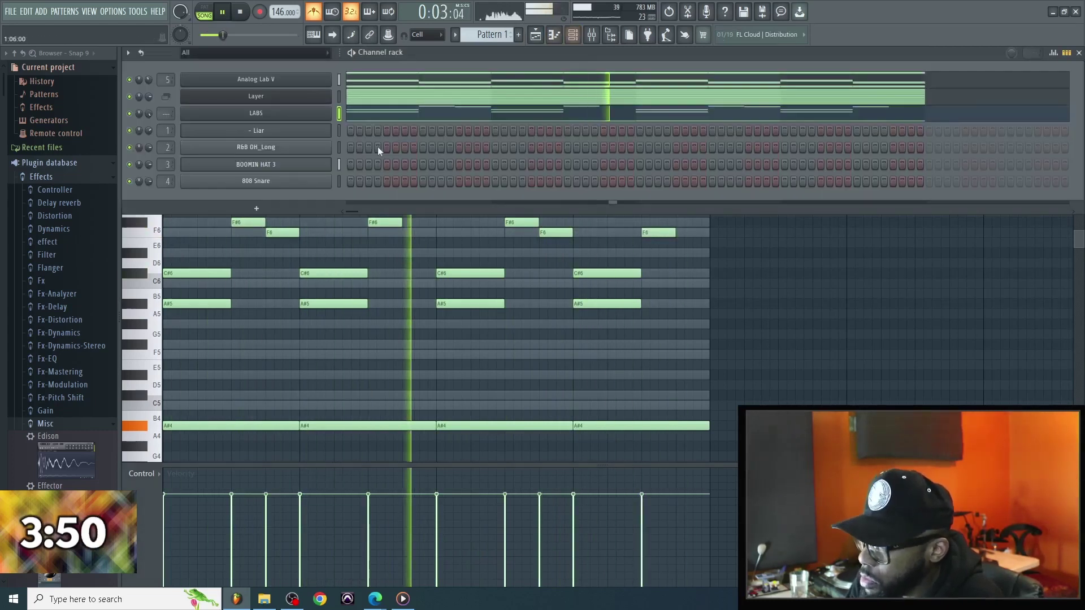
pyautogui.click(212, 115)
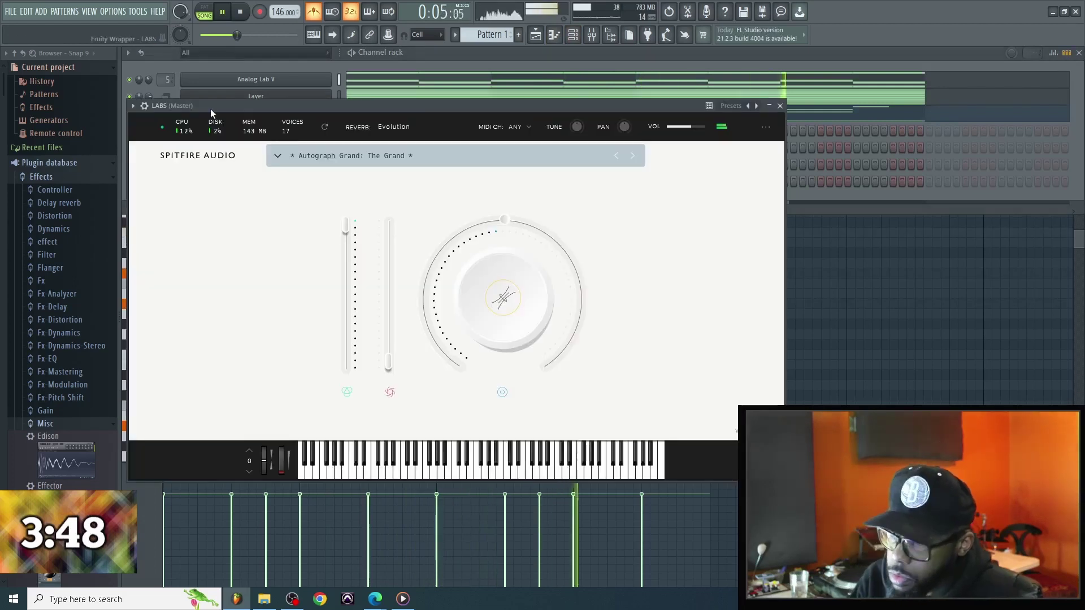
pyautogui.press('F9')
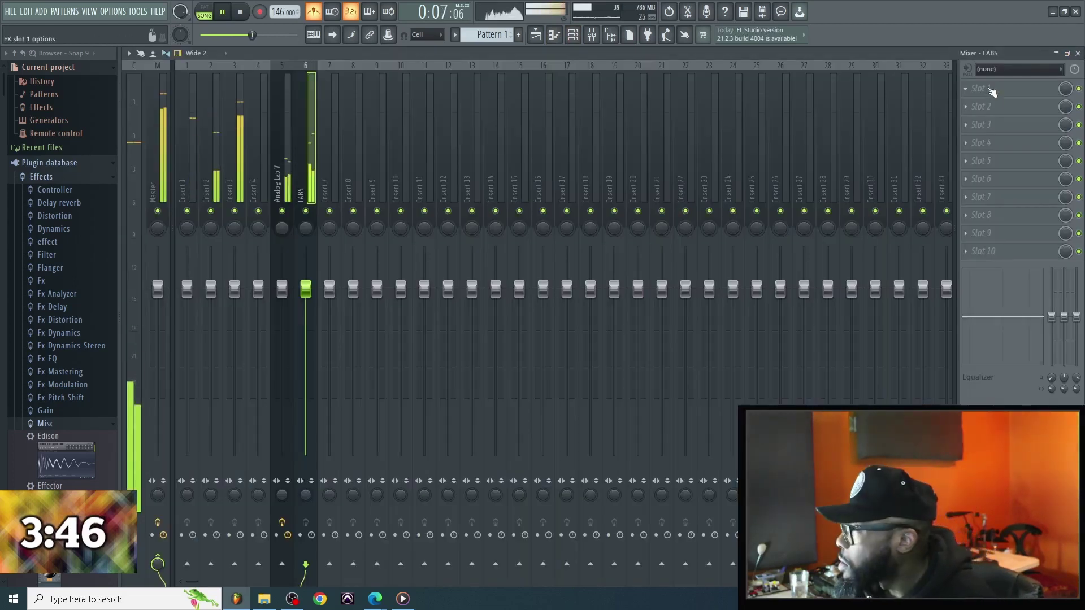
# Step: Load Fruity Parametric EQ 2 on the LABS mixer track, cutting lows with band 1 at about 160 Hz and highs with band 7
pyautogui.click(995, 88)
pyautogui.moveTo(971, 103)
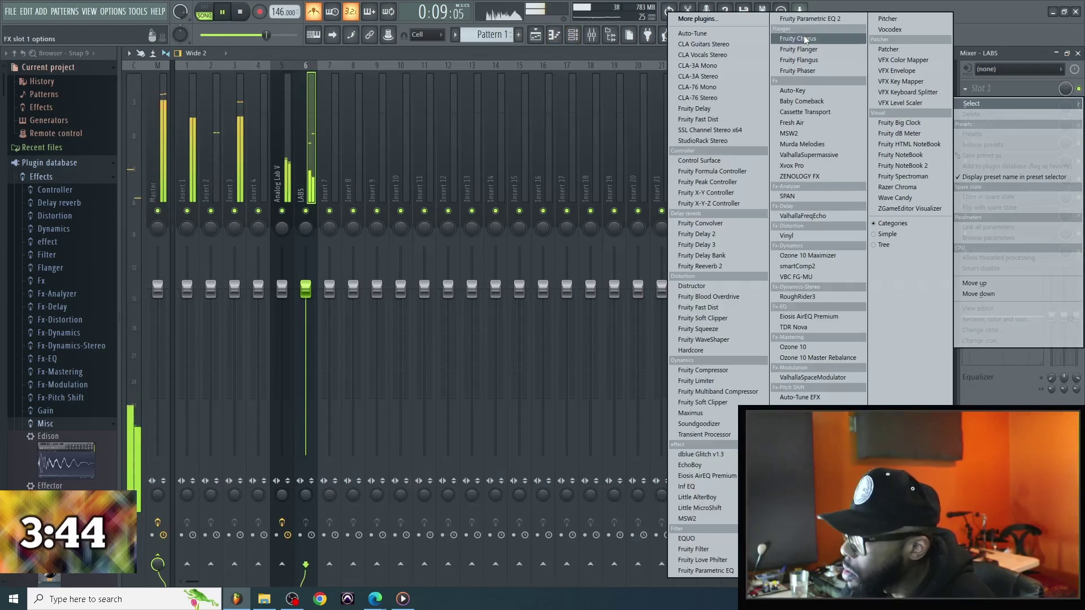
pyautogui.click(810, 19)
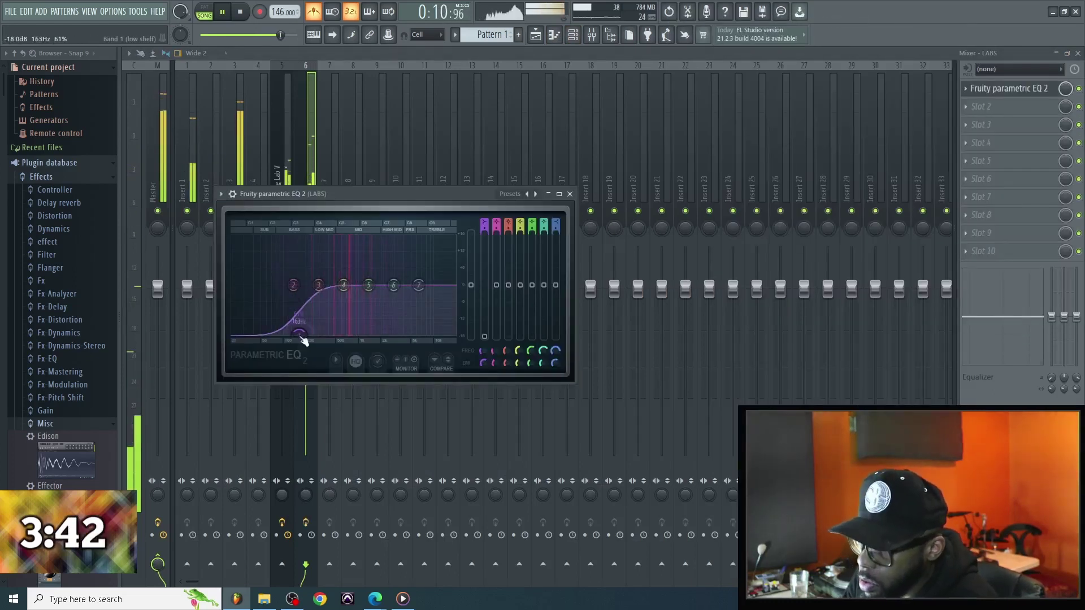
pyautogui.moveTo(420, 286); pyautogui.dragTo(420, 333)
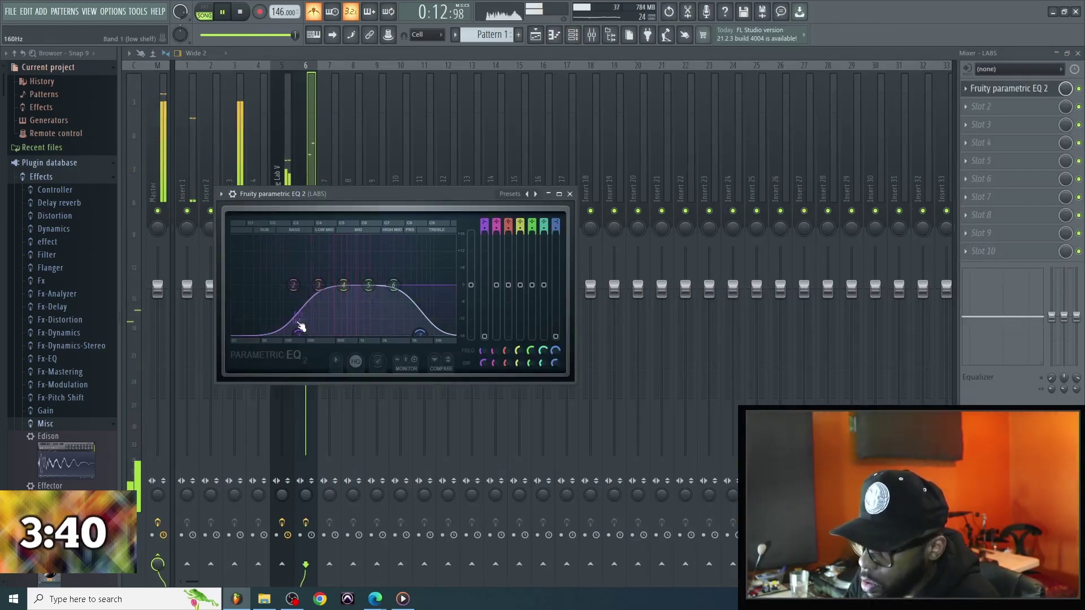
# Step: Load Murda Melodies in slot 2 of the LABS mixer track, raise its Spread, and lower the Insert 3 fader
pyautogui.click(977, 106)
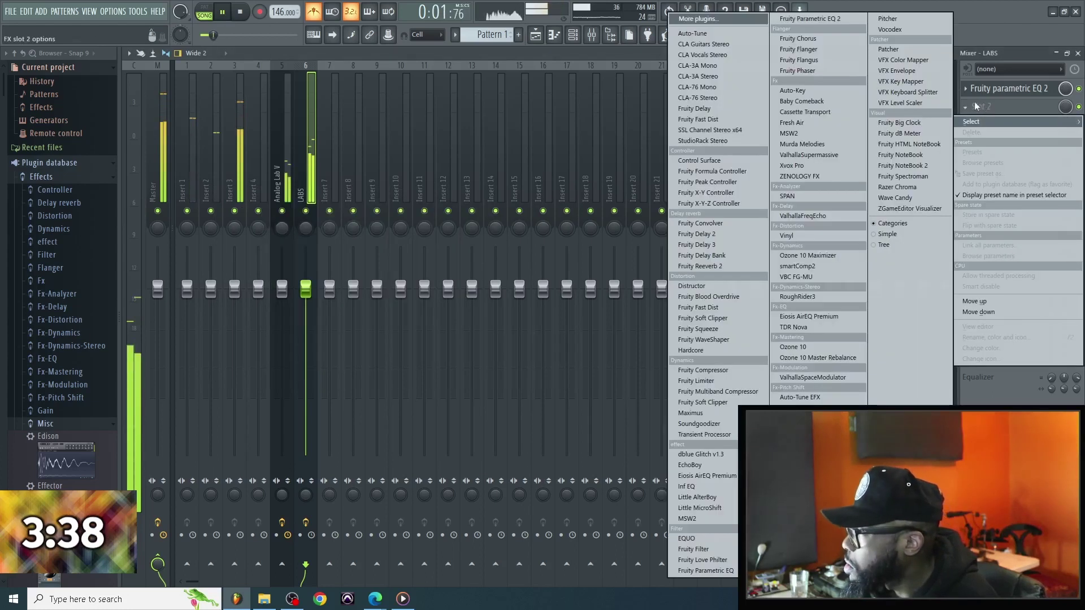
pyautogui.click(803, 145)
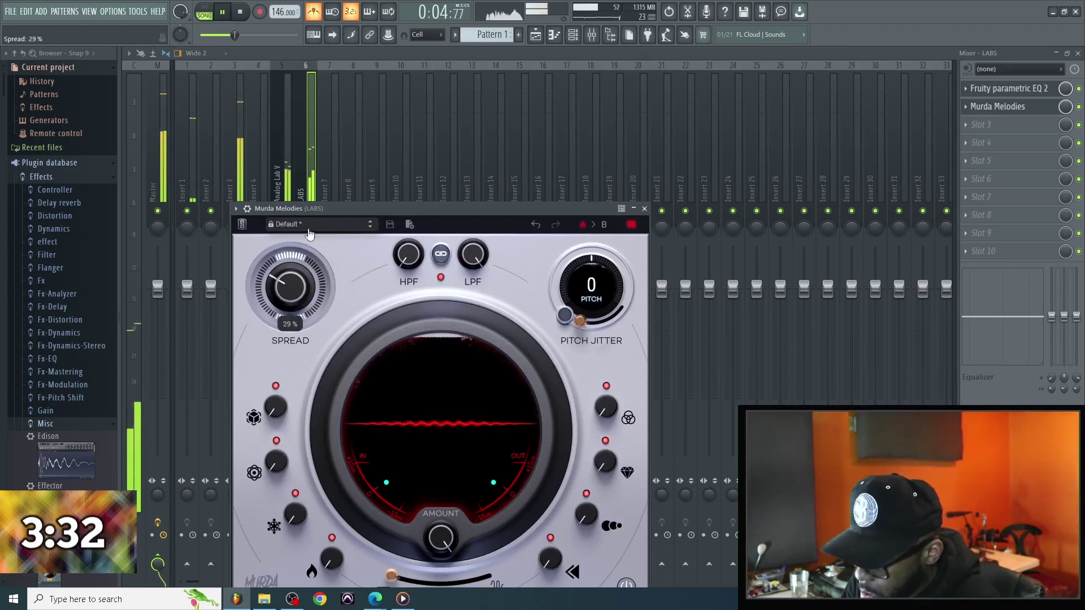
pyautogui.moveTo(401, 197); pyautogui.dragTo(560, 46)
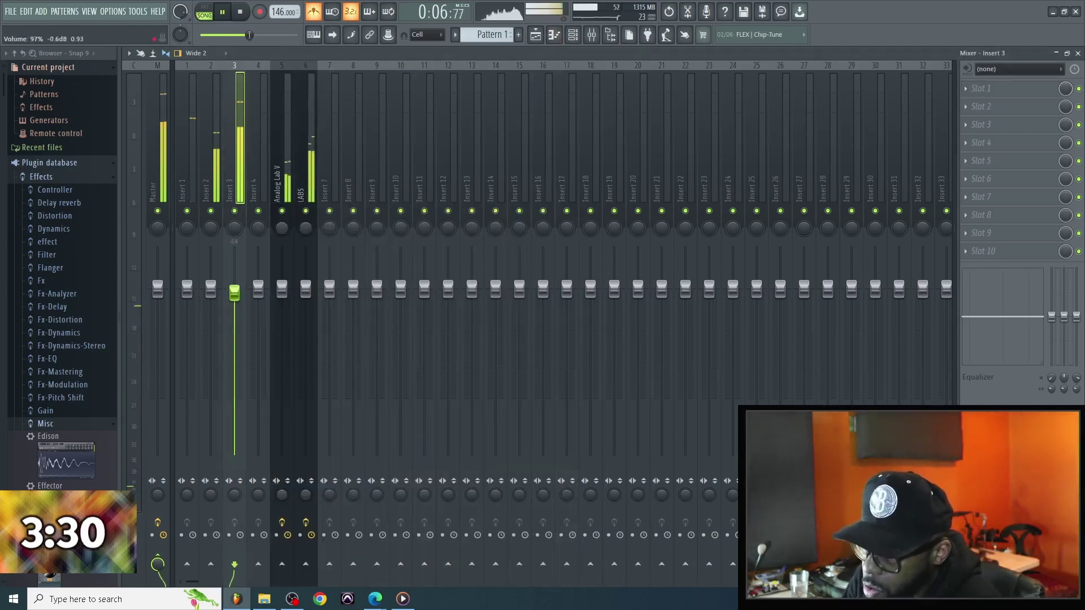
pyautogui.click(315, 159)
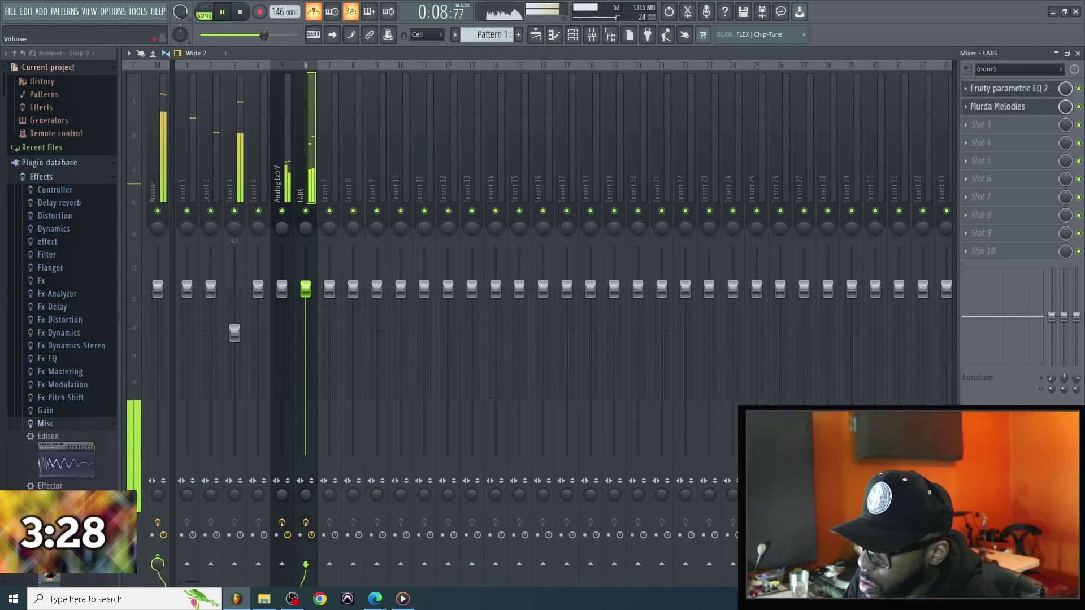
pyautogui.click(1031, 106)
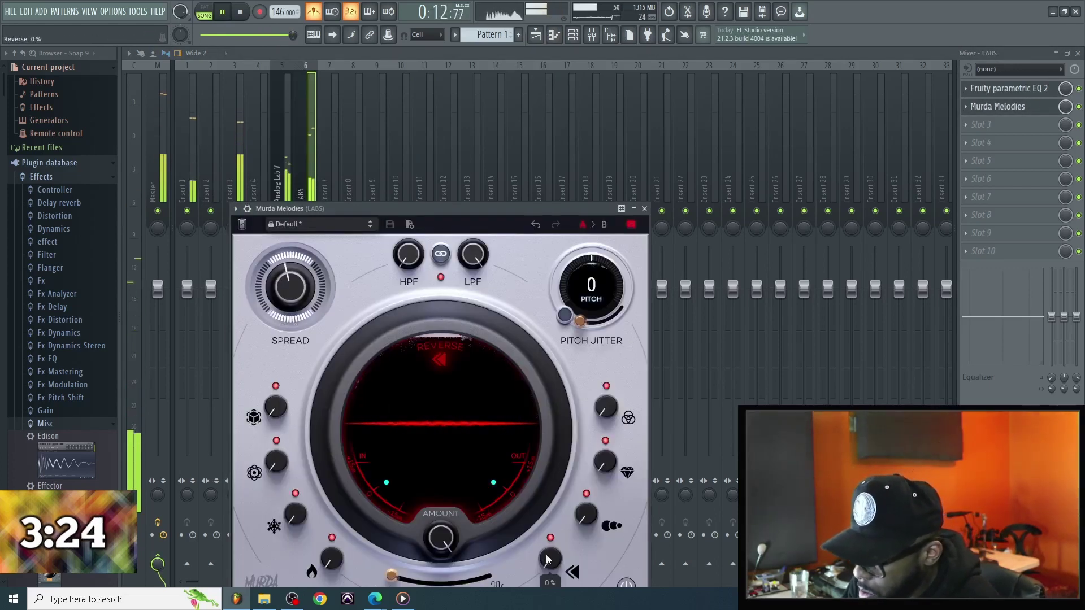
pyautogui.click(1078, 52)
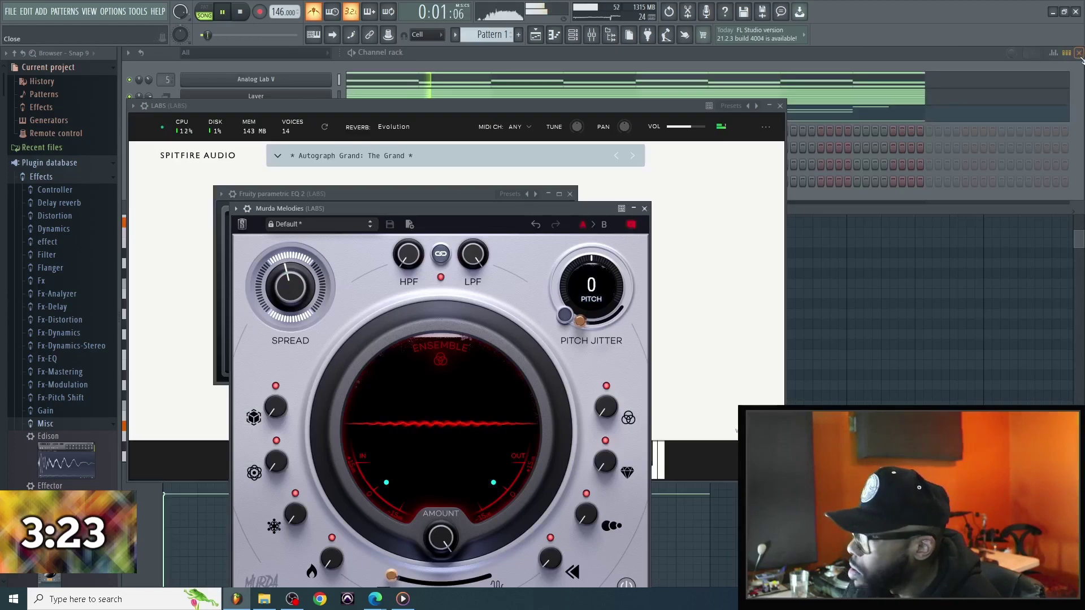
# Step: Open the BOOMIN HAT 3 sampler settings from the channel rack and clone the 808 Snare channel
pyautogui.click(492, 69)
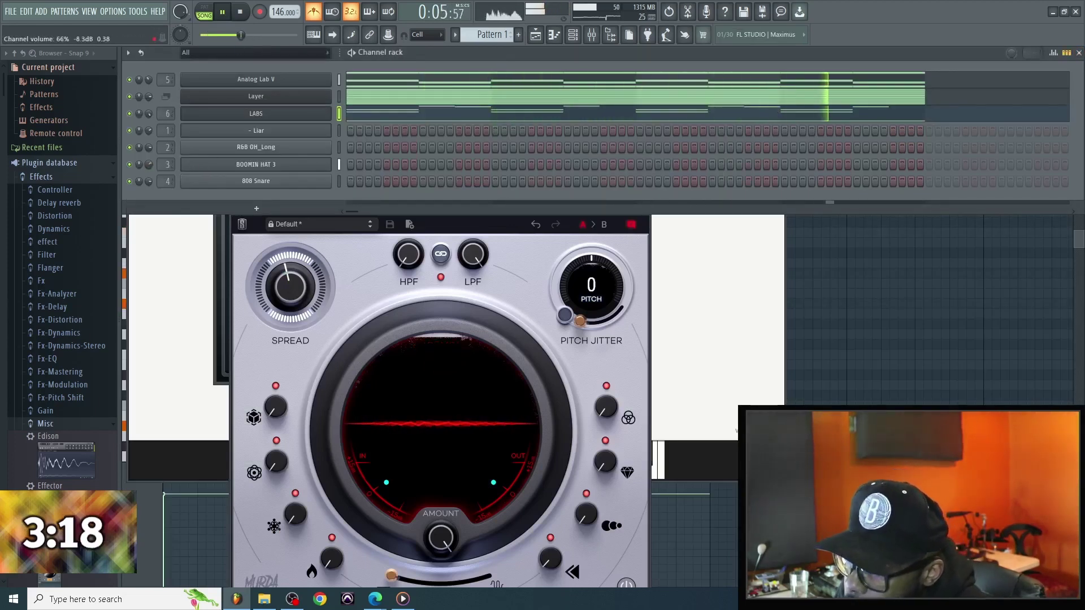
pyautogui.click(278, 165)
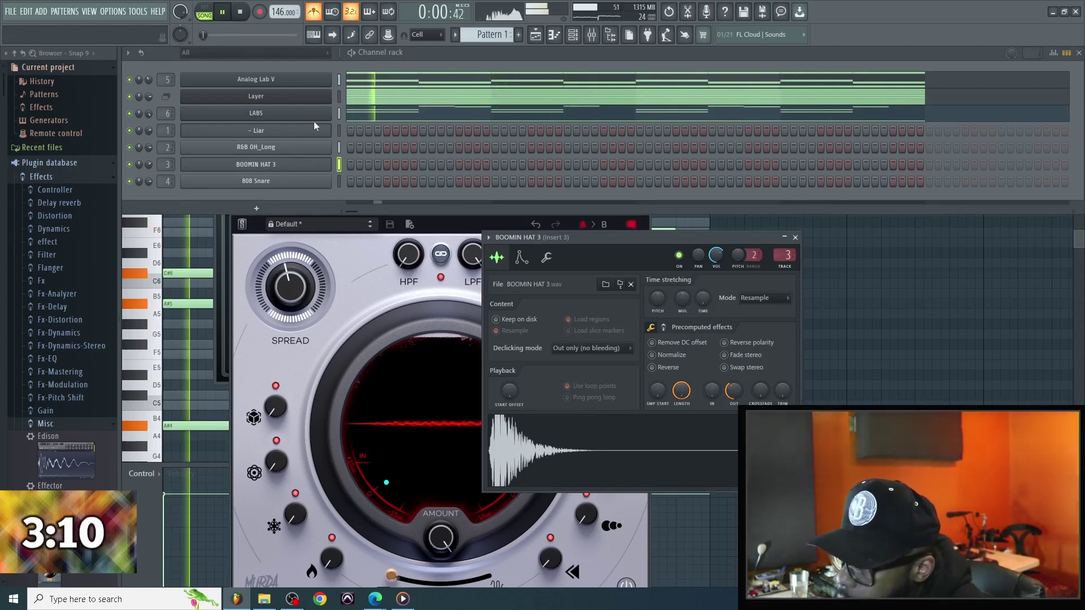
pyautogui.rightClick(306, 154)
pyautogui.rightClick(305, 182)
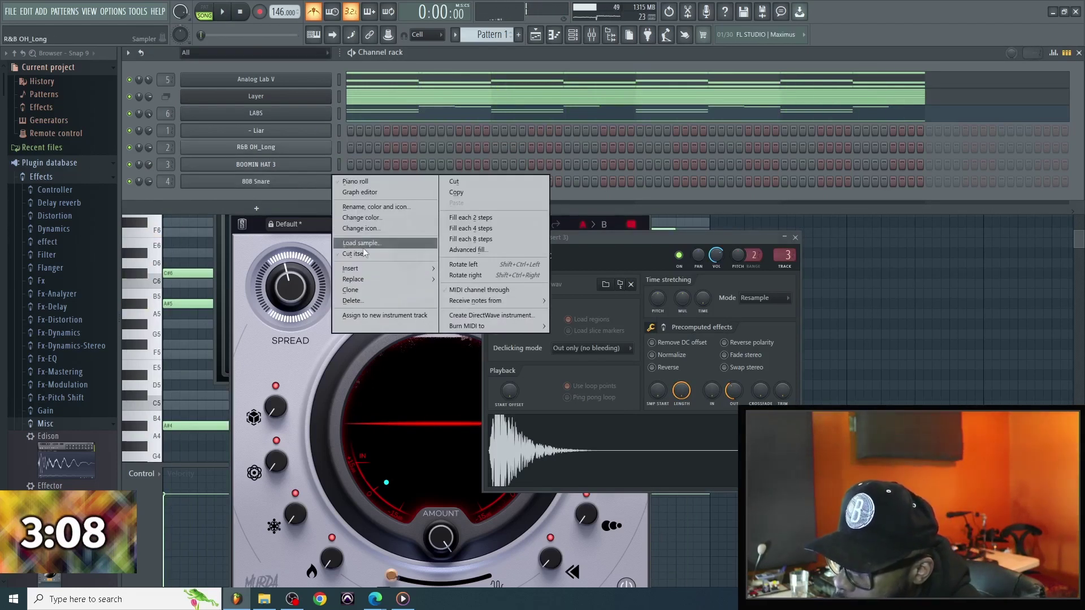
pyautogui.click(394, 292)
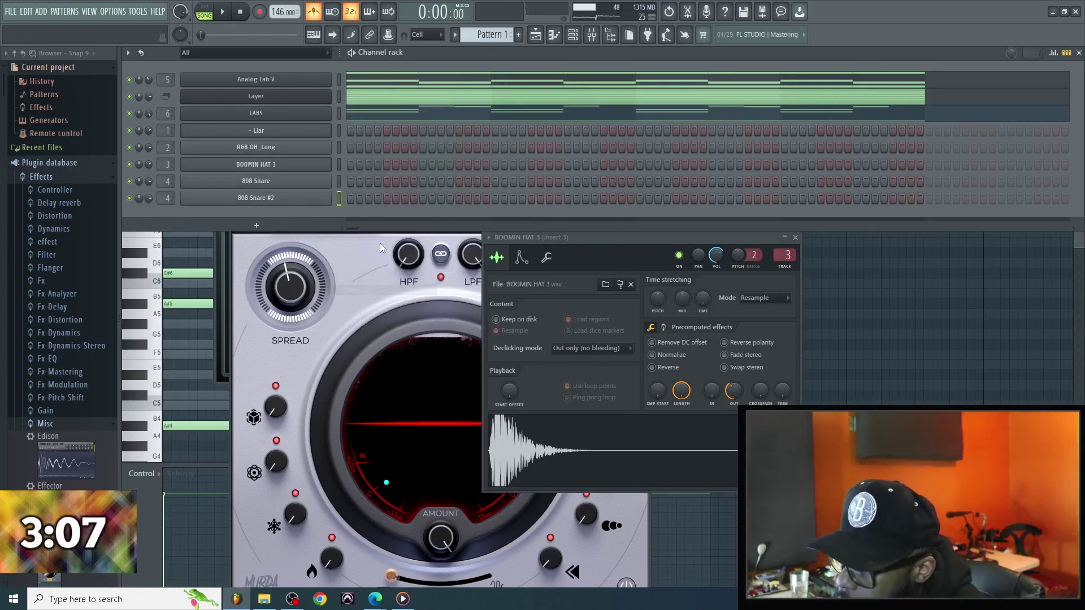
# Step: Open the LABS notes and add an F#6 at the end of bar 4 and an F6 at the end of bar 2
pyautogui.click(410, 114)
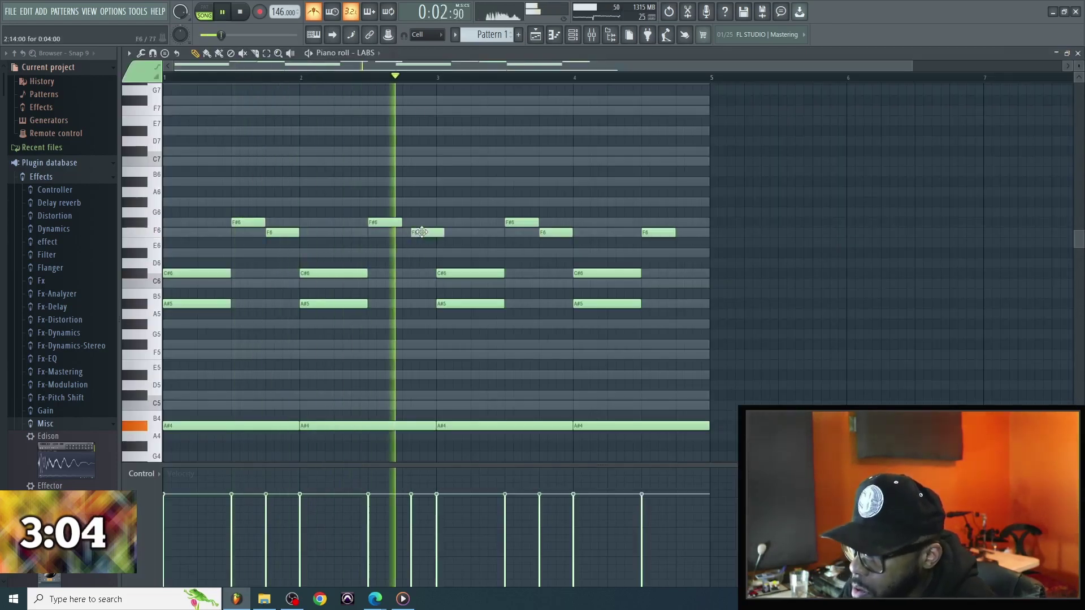
pyautogui.click(683, 222)
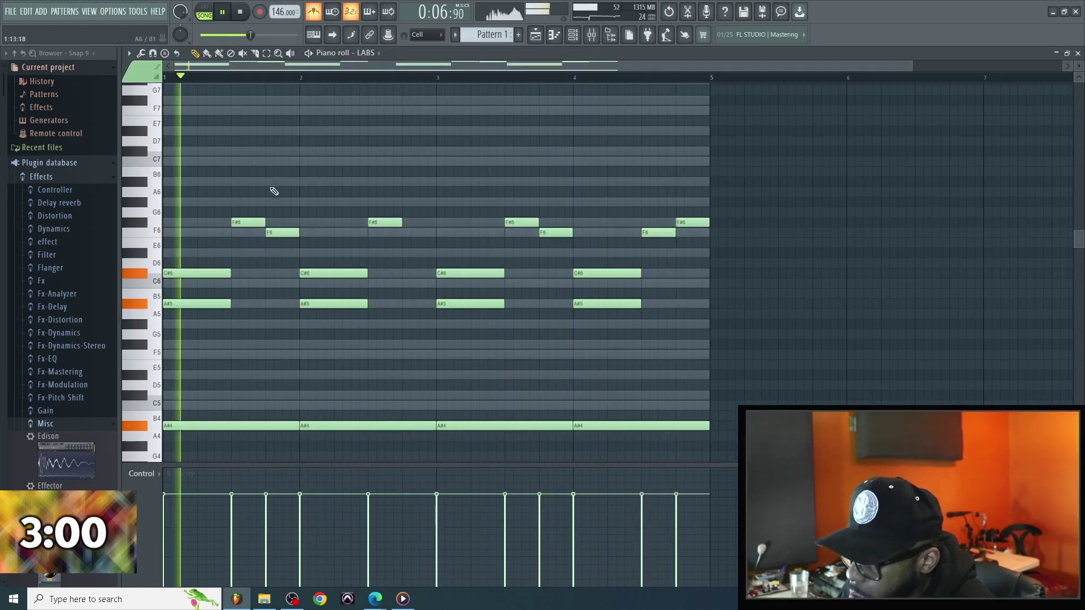
pyautogui.click(414, 233)
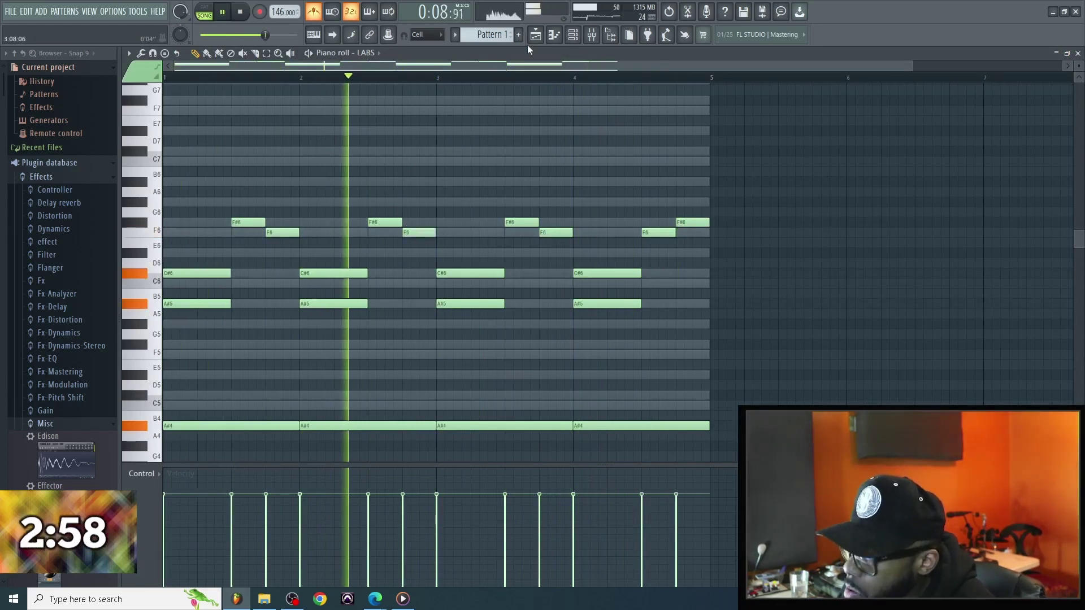
# Step: Load the Official Spinz808 sample into the cloned 808 Snare channel and lower the R&B OH_Long channel volume
pyautogui.press('F5')
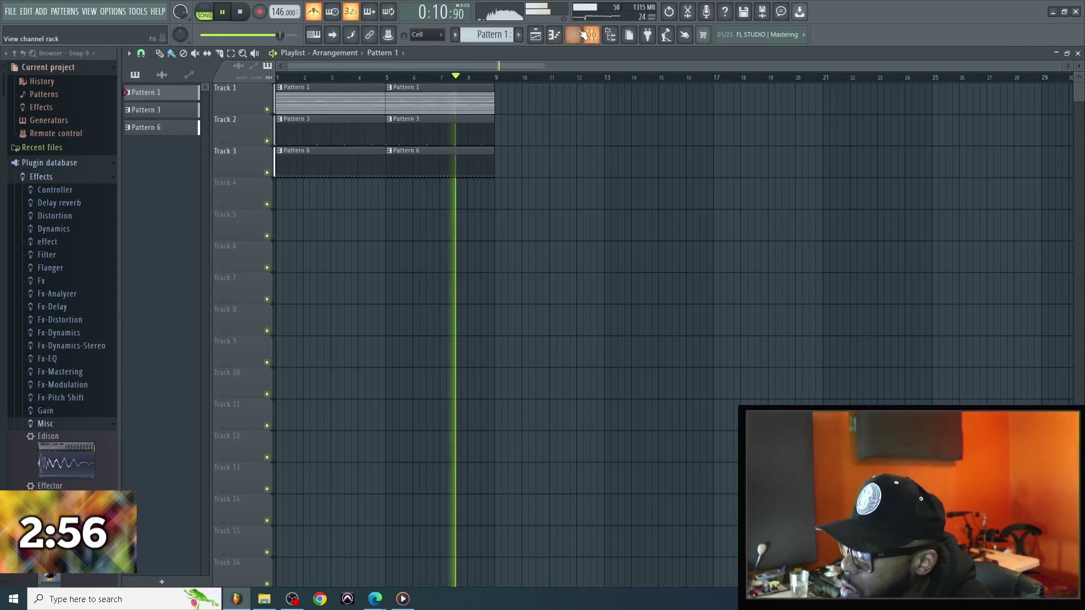
pyautogui.press('F6')
pyautogui.rightClick(308, 184)
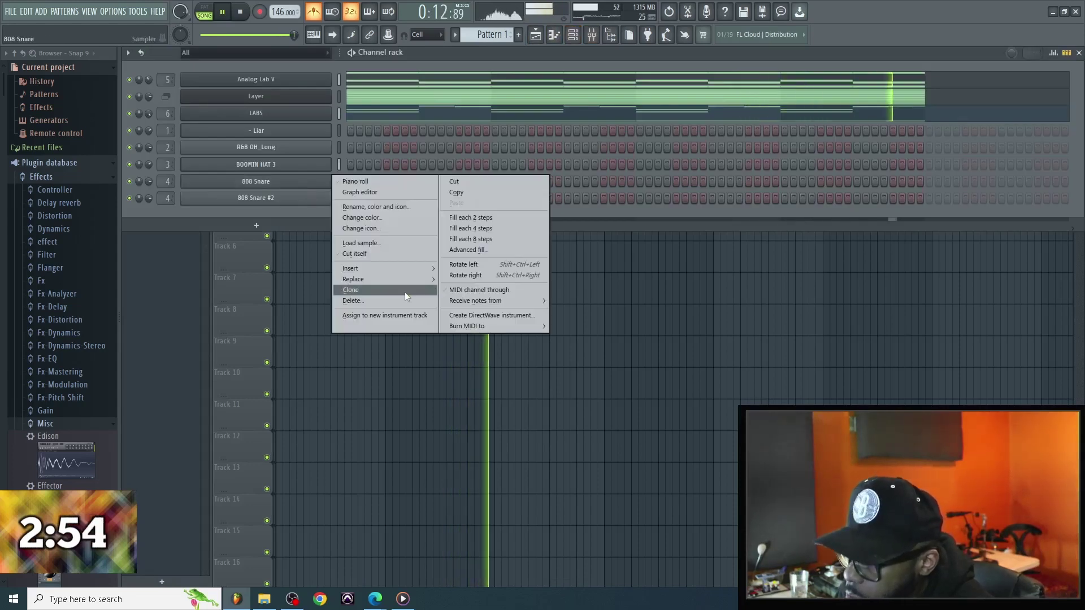
pyautogui.click(298, 199)
pyautogui.rightClick(298, 199)
pyautogui.click(367, 260)
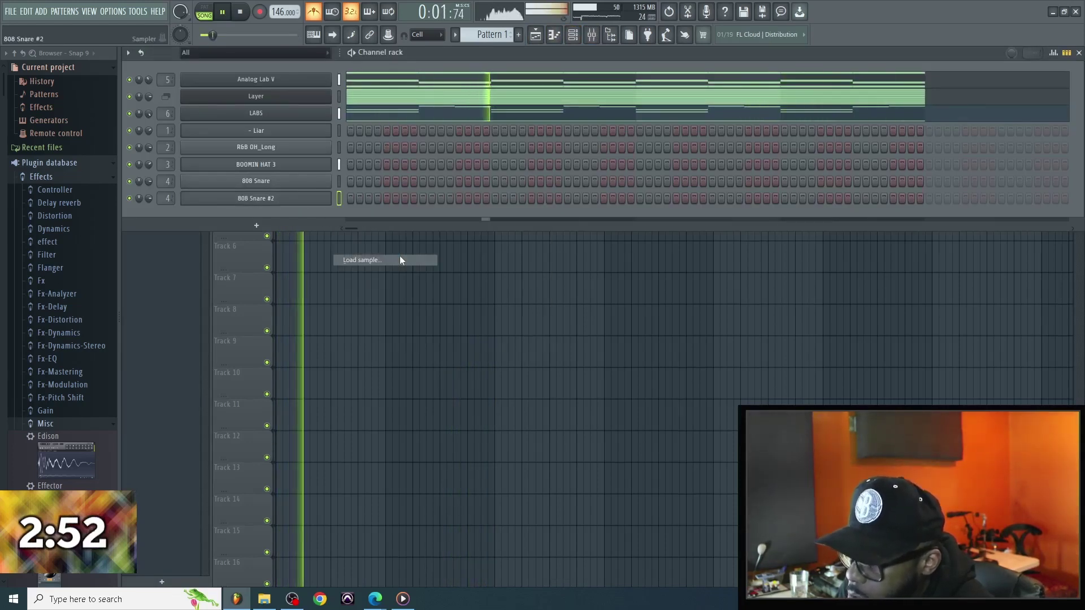
pyautogui.click(357, 416)
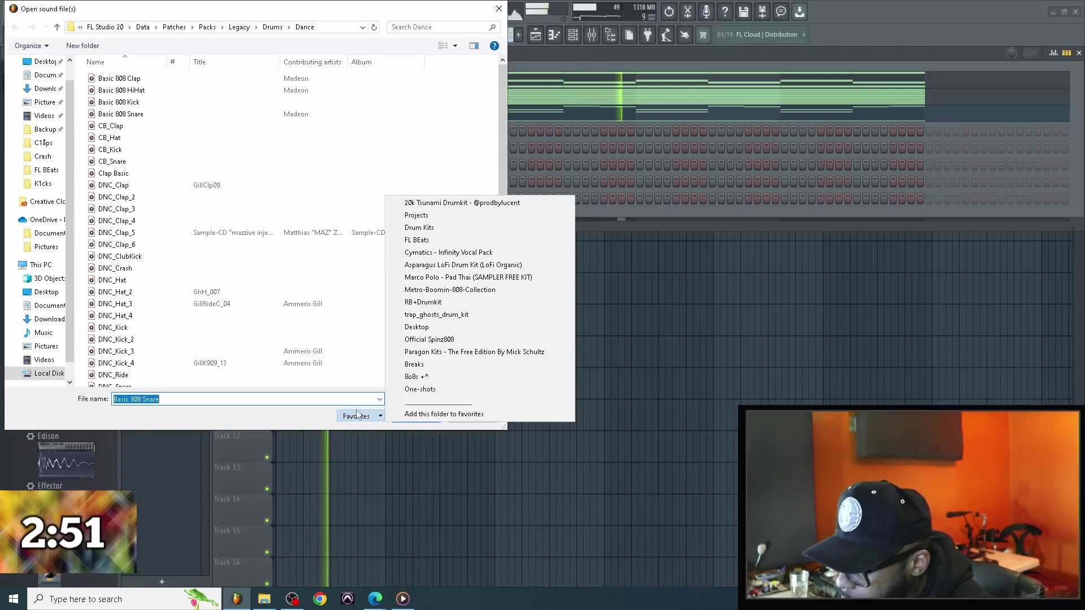
pyautogui.click(440, 339)
pyautogui.doubleClick(144, 92)
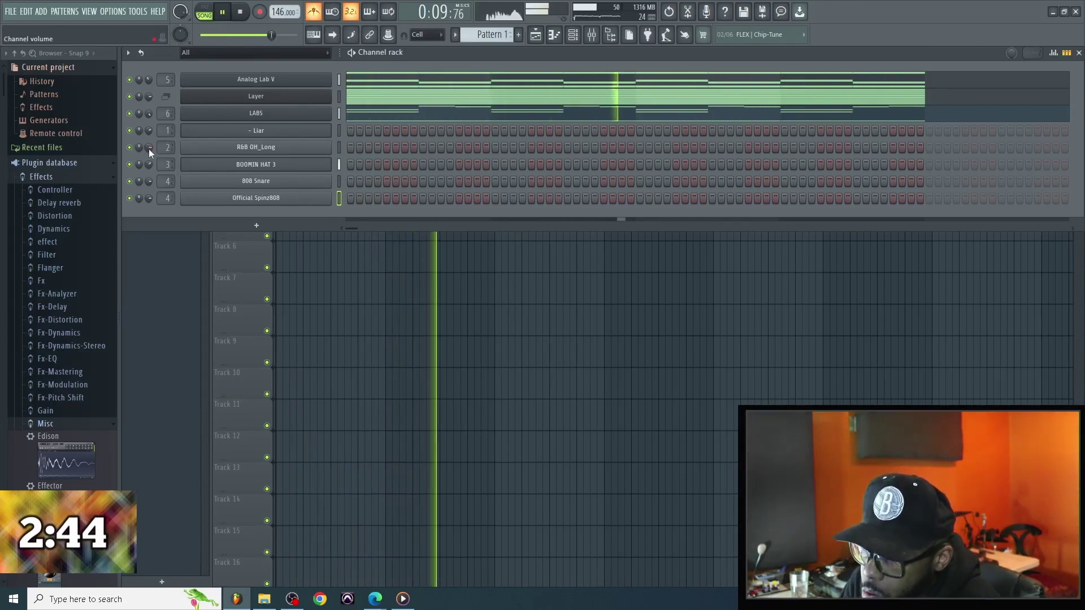
pyautogui.moveTo(149, 148); pyautogui.dragTo(149, 162)
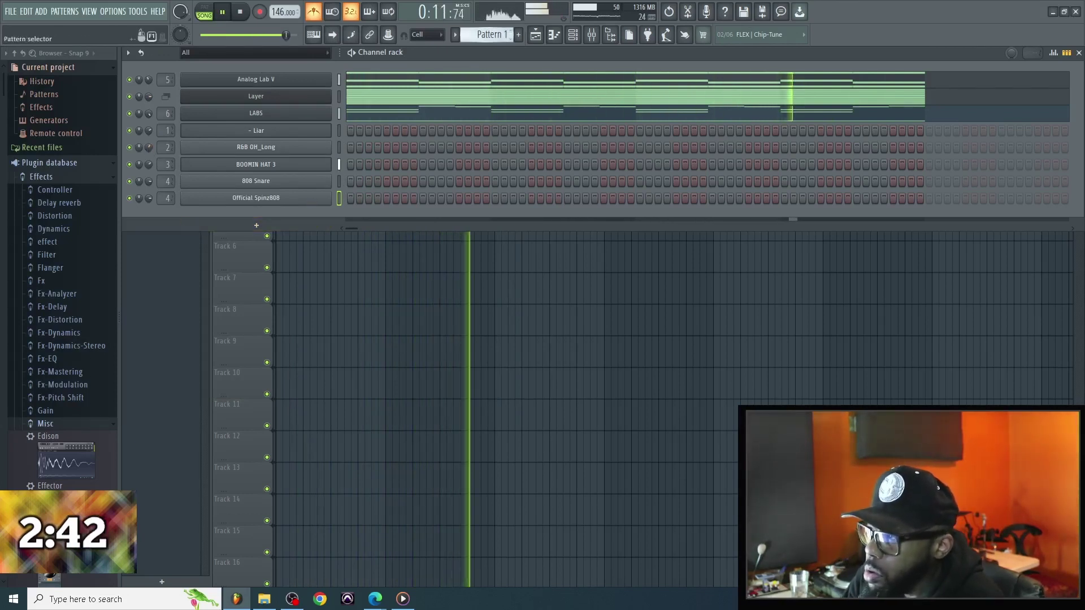
# Step: Open the Official Spinz808 channel's piano roll and place three spaced A#5 notes across bar 1
pyautogui.rightClick(316, 198)
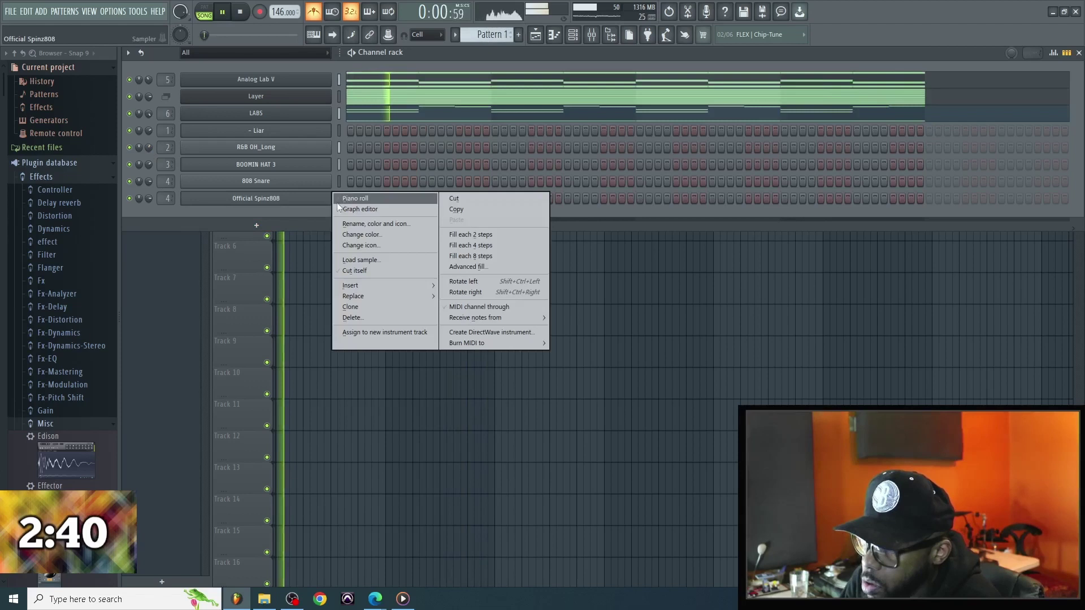
pyautogui.click(348, 199)
pyautogui.click(209, 274)
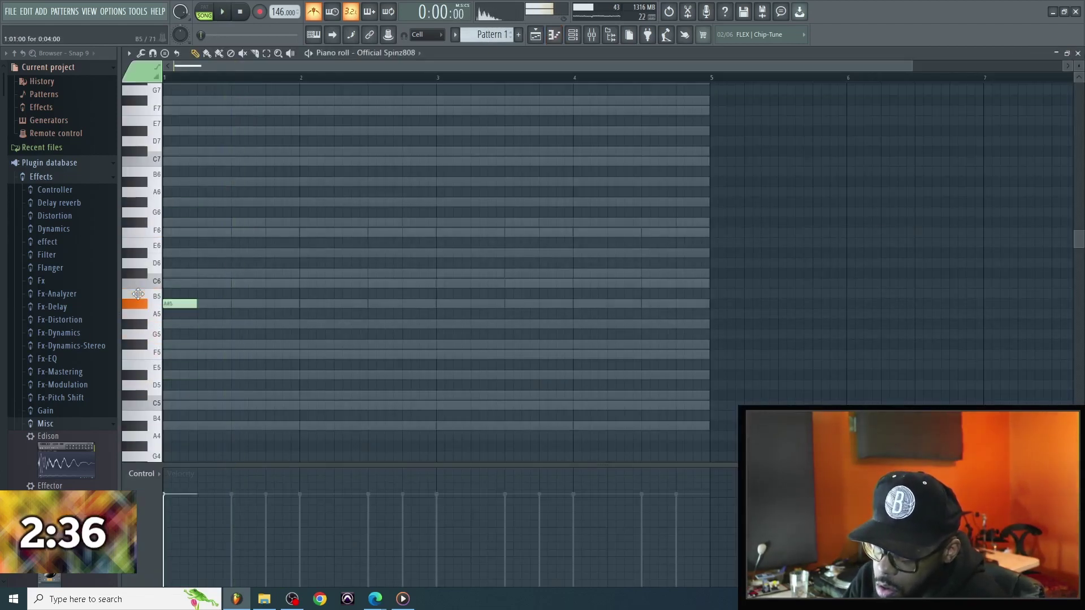
pyautogui.click(235, 304)
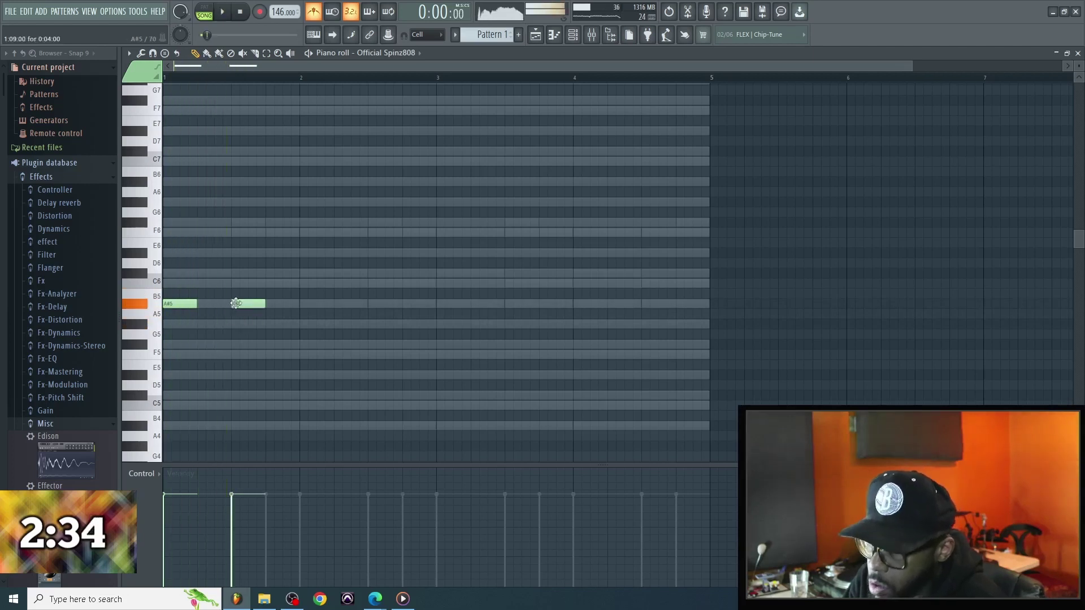
pyautogui.click(285, 304)
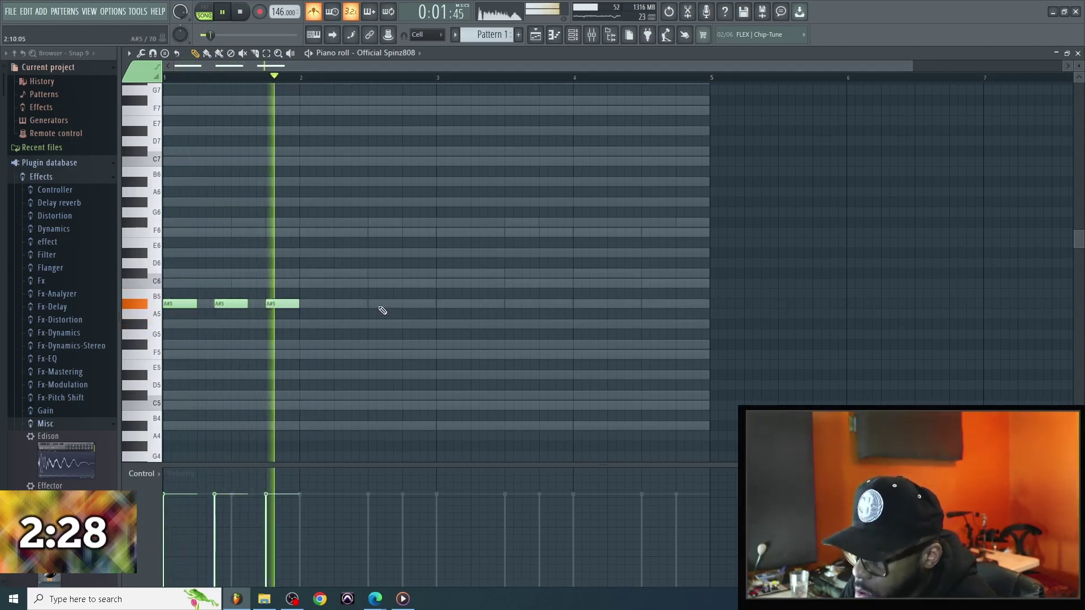
# Step: Repeat the three-note A#5 bass rhythm across bar 3 of the Official Spinz808 notes
pyautogui.click(444, 304)
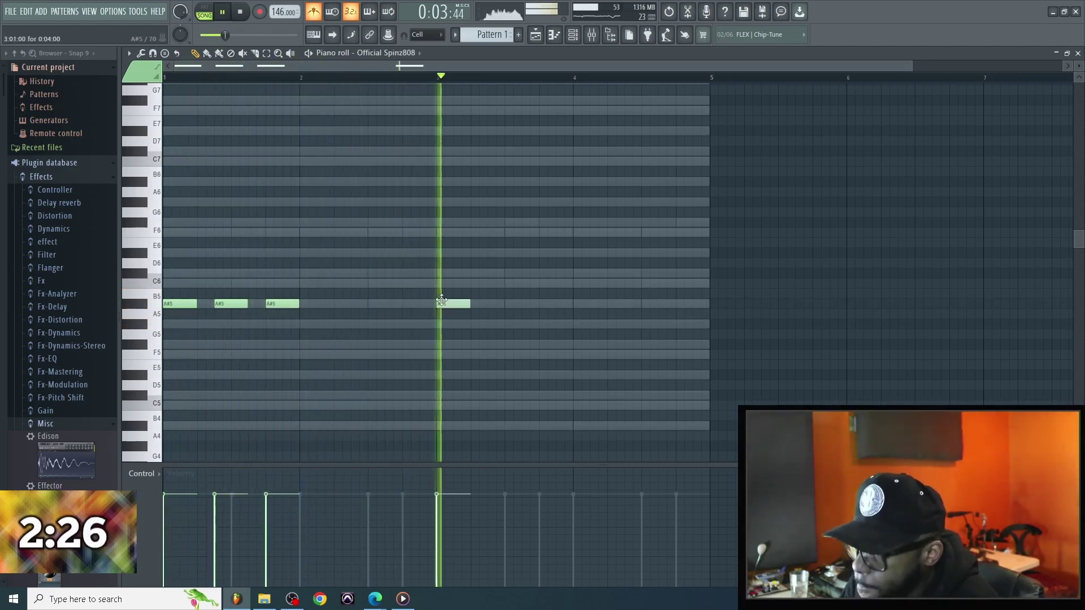
pyautogui.click(507, 303)
pyautogui.moveTo(506, 302)
pyautogui.mouseDown()
pyautogui.moveTo(498, 303)
pyautogui.moveTo(515, 304)
pyautogui.mouseUp()
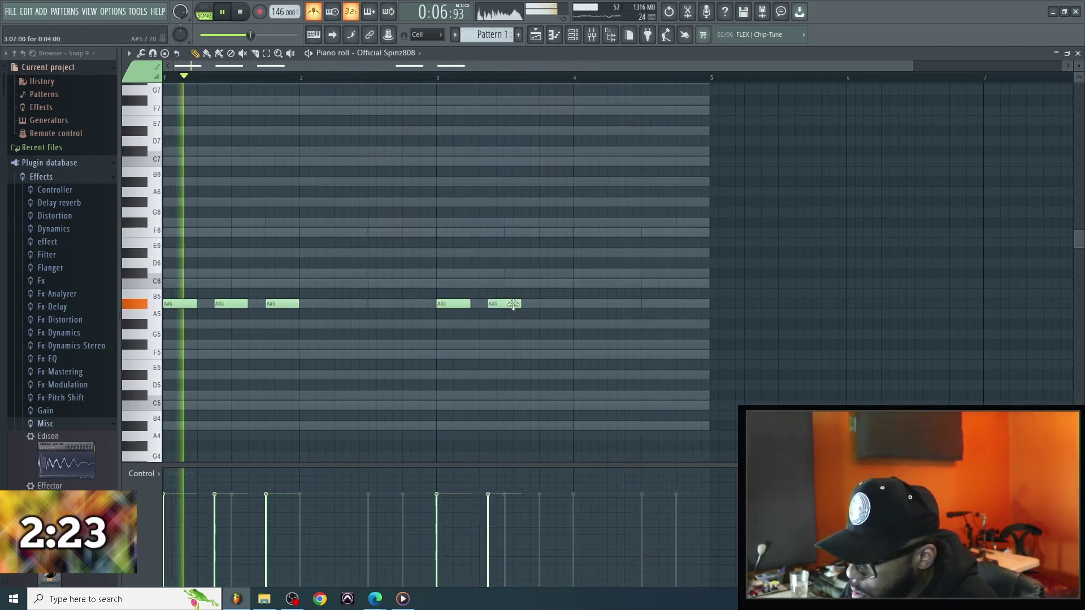
pyautogui.click(551, 304)
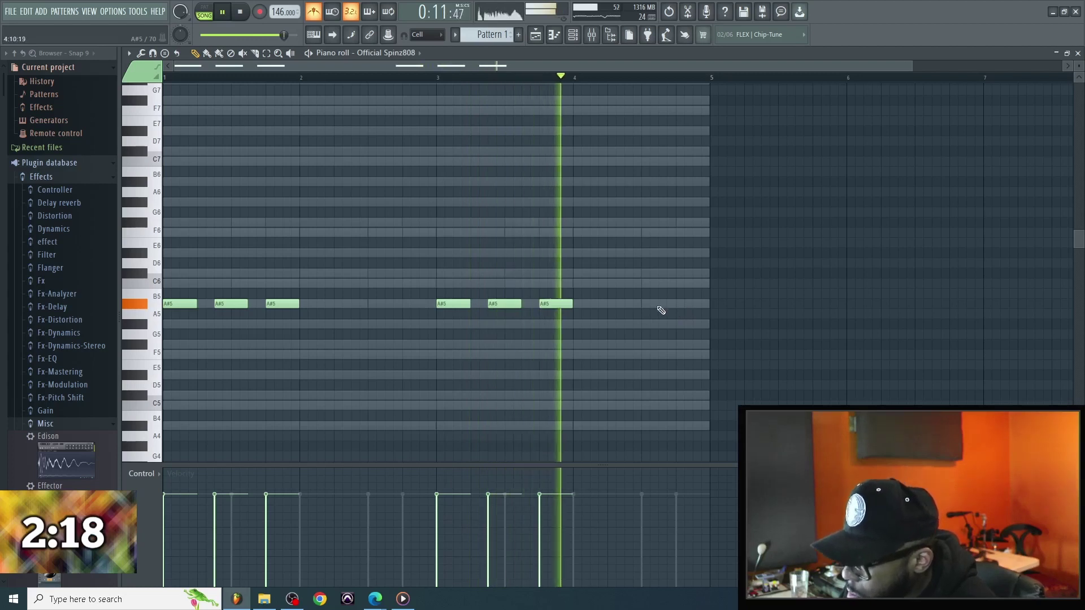
# Step: Place an A#5 note on the last beat of bar 4 and chop it into four equal pieces with a higher time multiplier
pyautogui.click(698, 304)
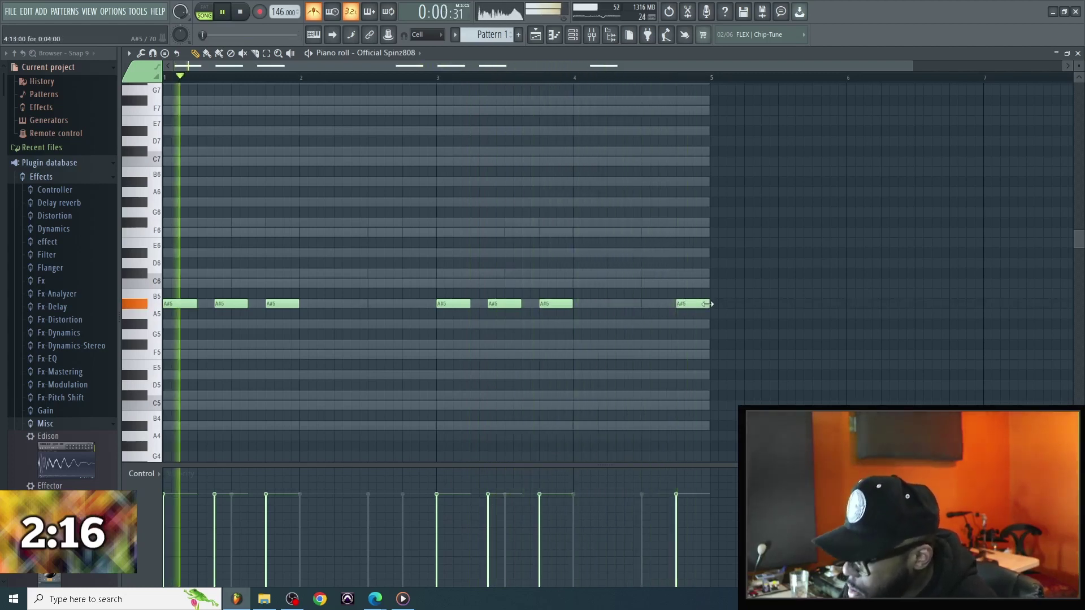
pyautogui.click(701, 304)
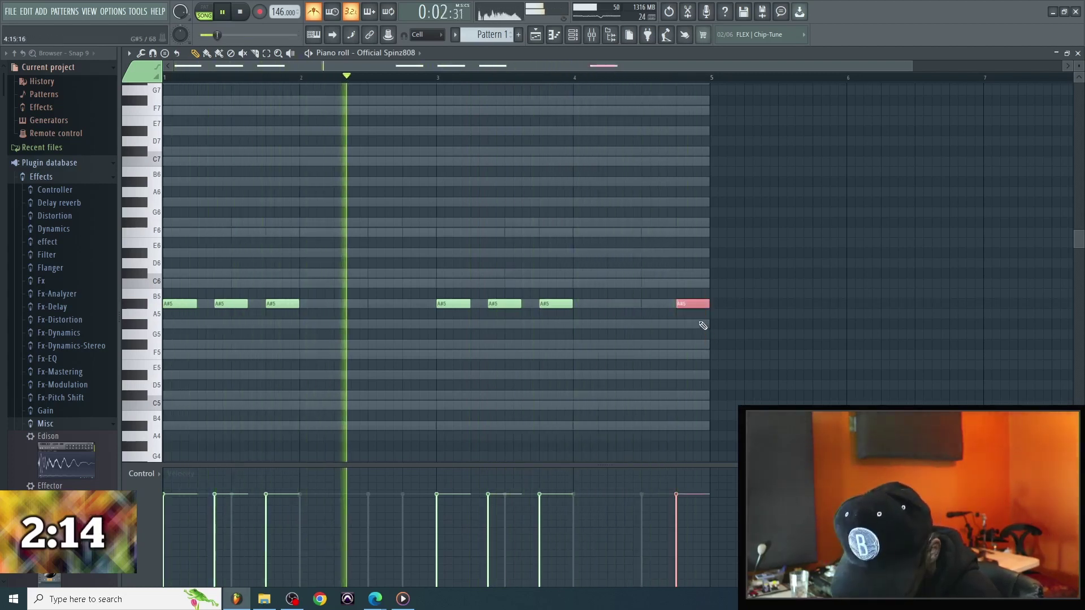
pyautogui.hotkey('alt', 'u')
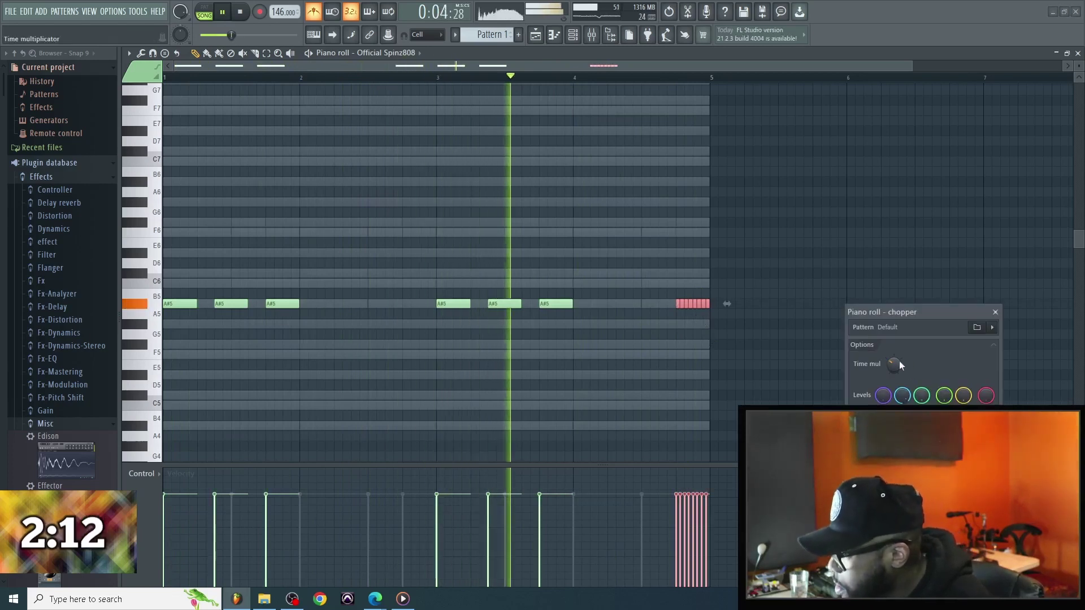
pyautogui.moveTo(898, 364); pyautogui.dragTo(897, 346)
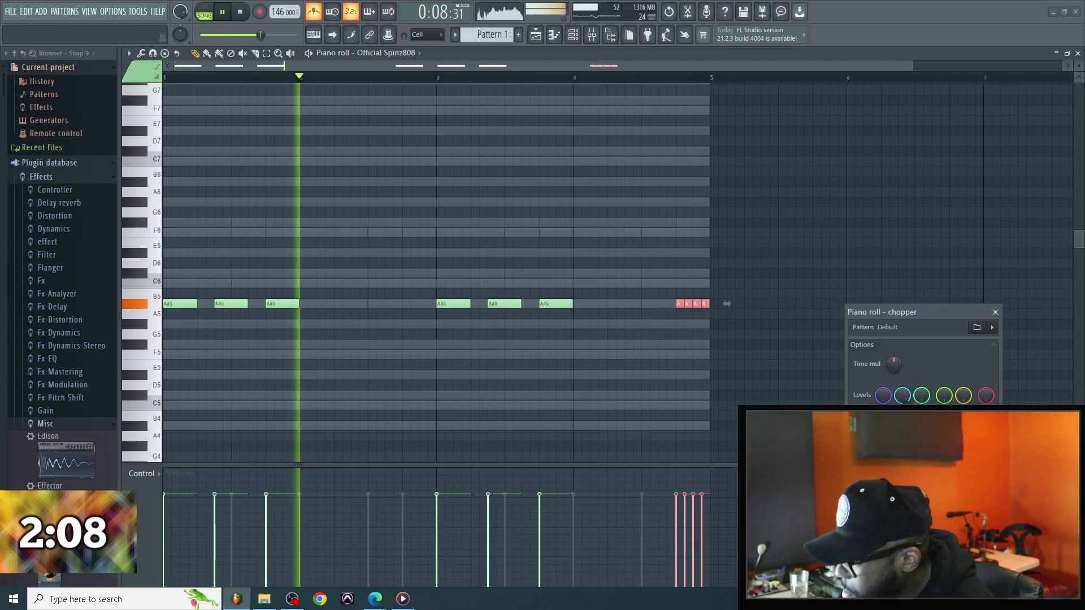
pyautogui.press('Return')
# Step: Add a short A#5 pickup note on the last beat of bar 2 in the Official Spinz808 pattern
pyautogui.click(533, 34)
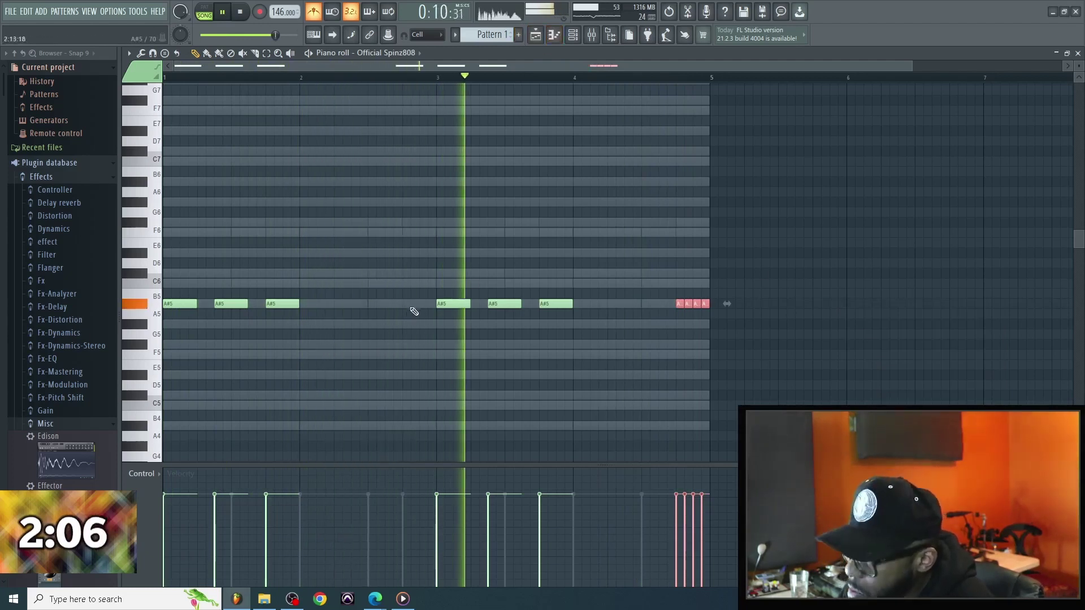
pyautogui.click(416, 304)
pyautogui.moveTo(415, 304); pyautogui.dragTo(407, 303)
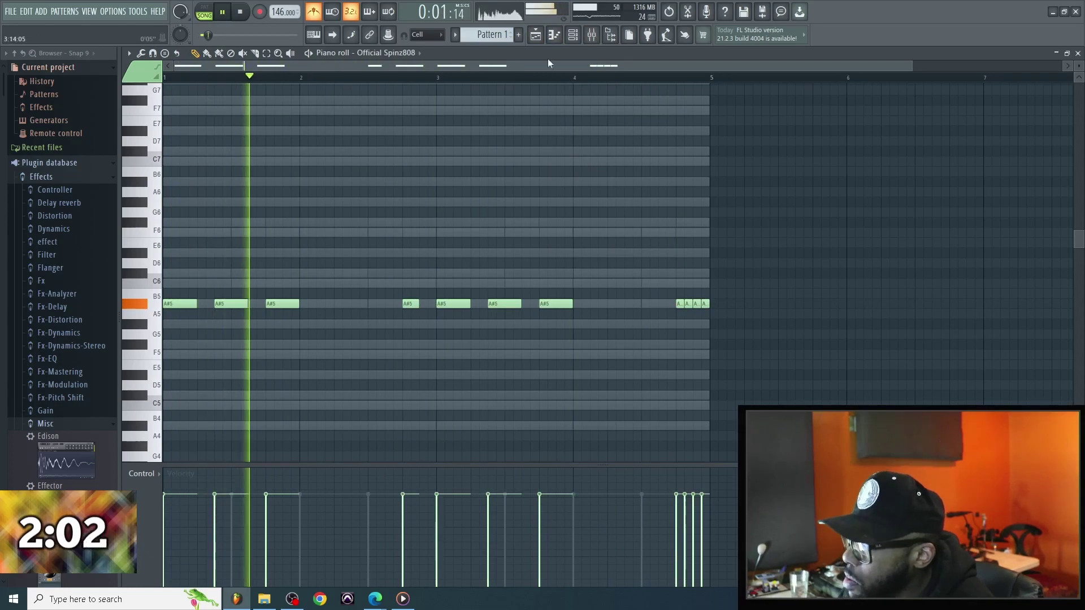
# Step: Set the Official Spinz808 channel to cut itself and open the mixer
pyautogui.click(572, 37)
pyautogui.rightClick(302, 193)
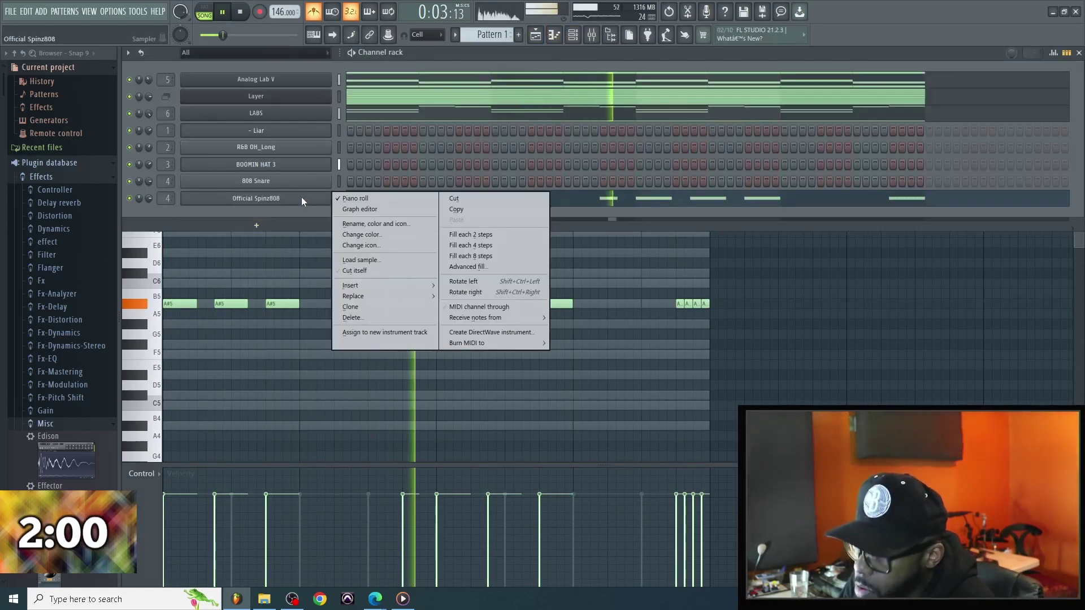
pyautogui.click(301, 197)
pyautogui.rightClick(331, 197)
pyautogui.click(411, 275)
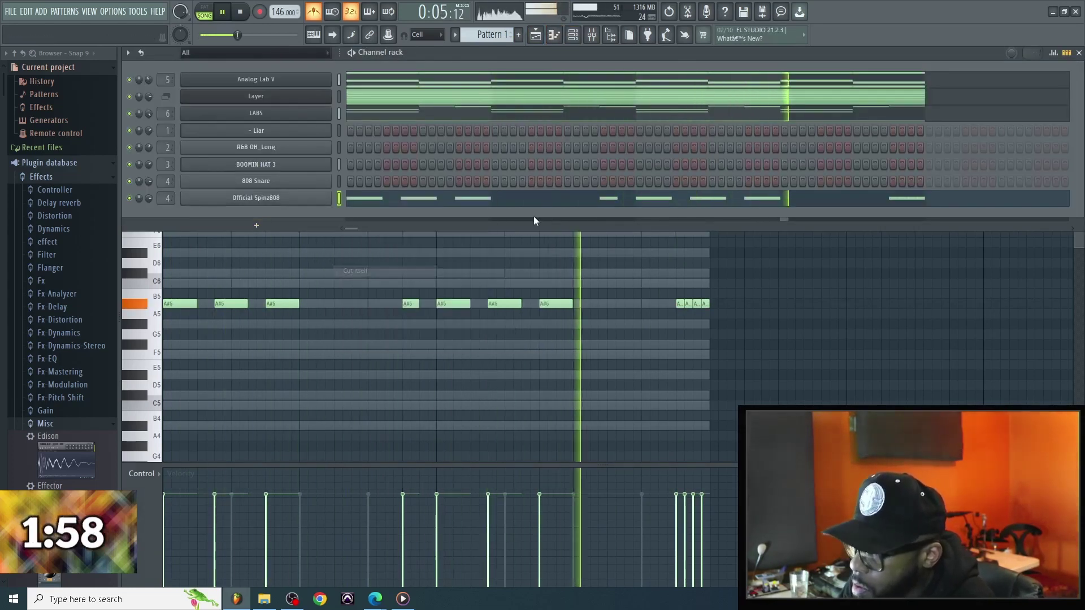
pyautogui.click(537, 202)
pyautogui.click(537, 203)
pyautogui.click(629, 38)
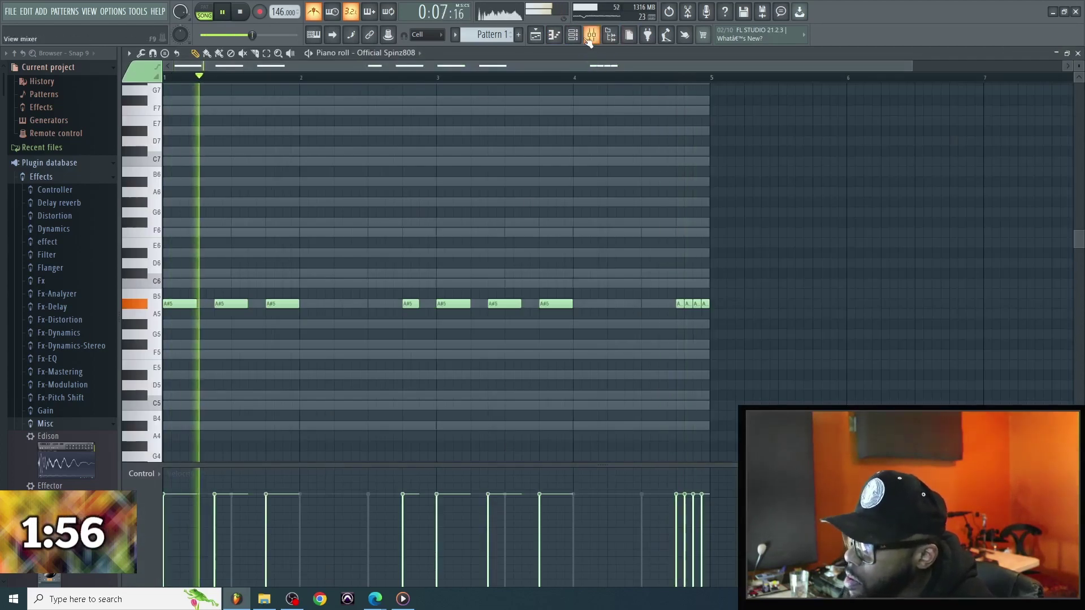
# Step: Copy the Official Spinz808 notes from Pattern 1 and paste them into the same channel in Pattern 2
pyautogui.press('F6')
pyautogui.rightClick(320, 202)
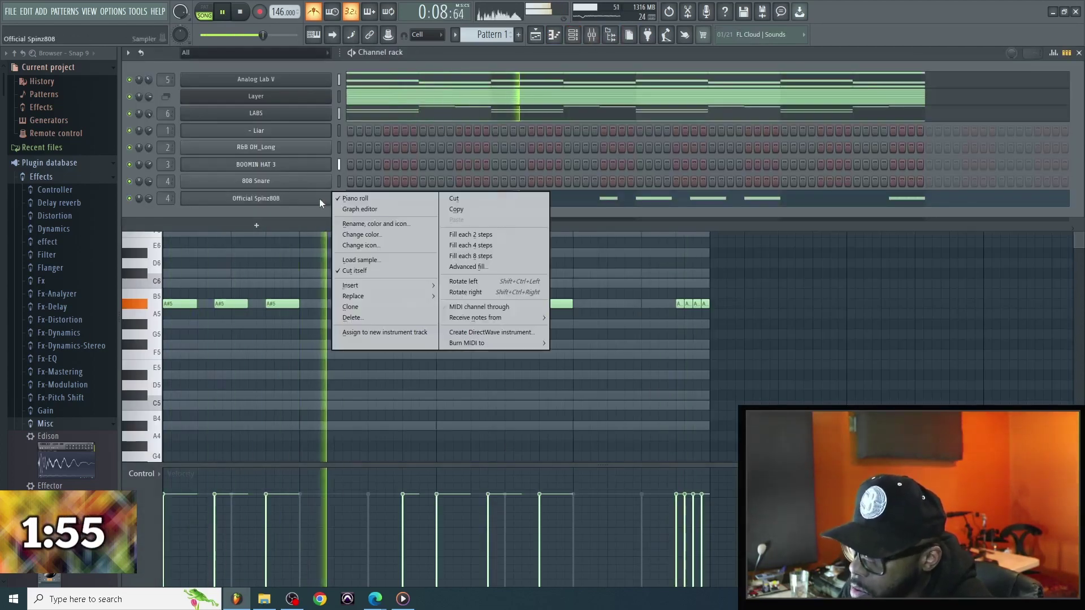
pyautogui.click(456, 209)
pyautogui.press('+')
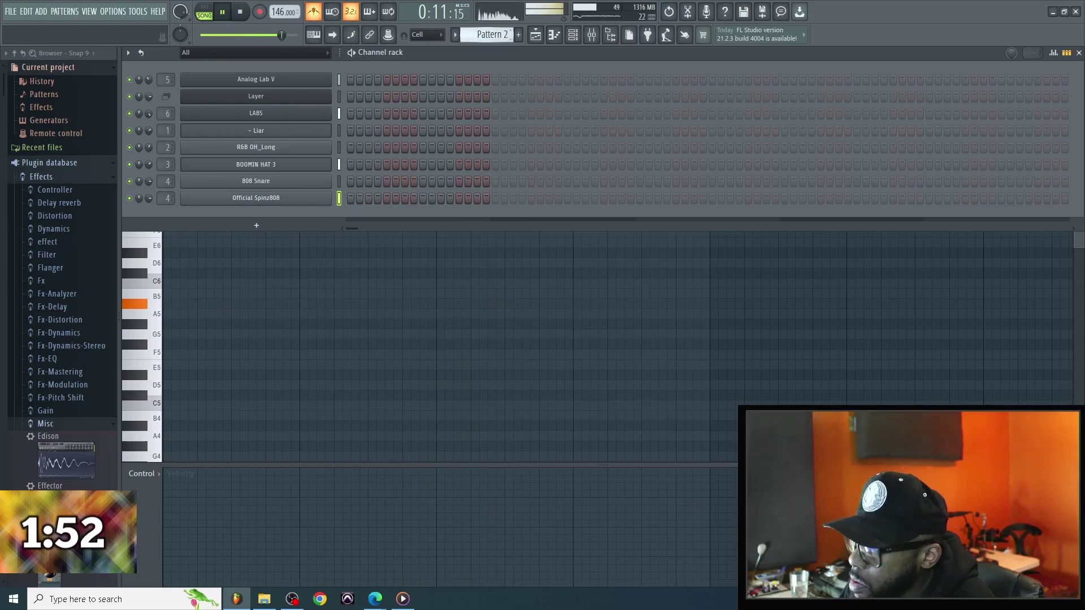
pyautogui.rightClick(330, 197)
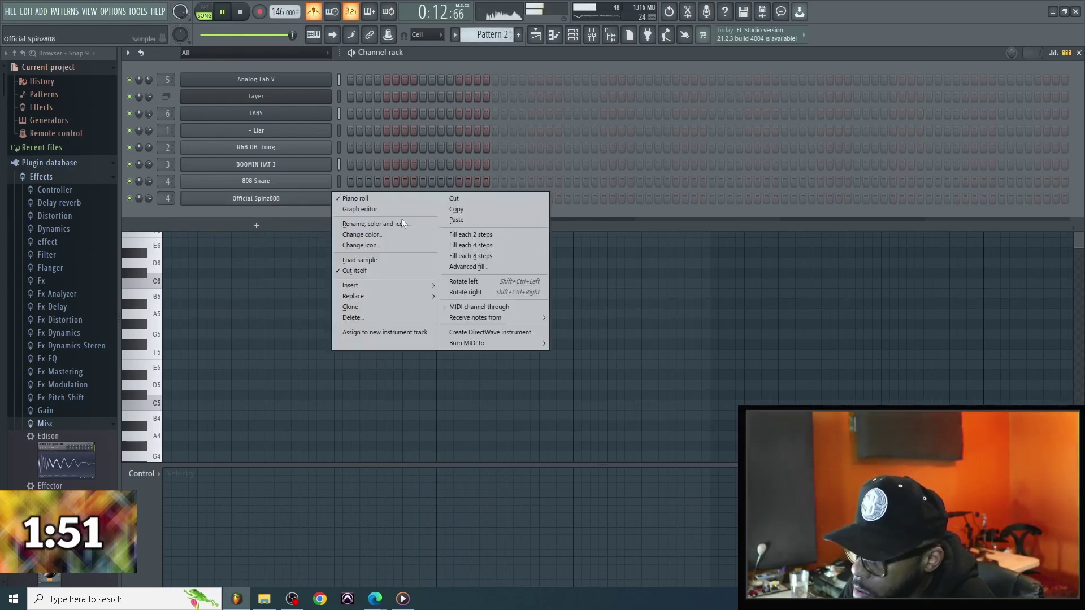
pyautogui.click(457, 220)
# Step: Place Pattern 2 clips on Track 4 at bars 1 and 5, mute the track, and make the second clip unique
pyautogui.press('F5')
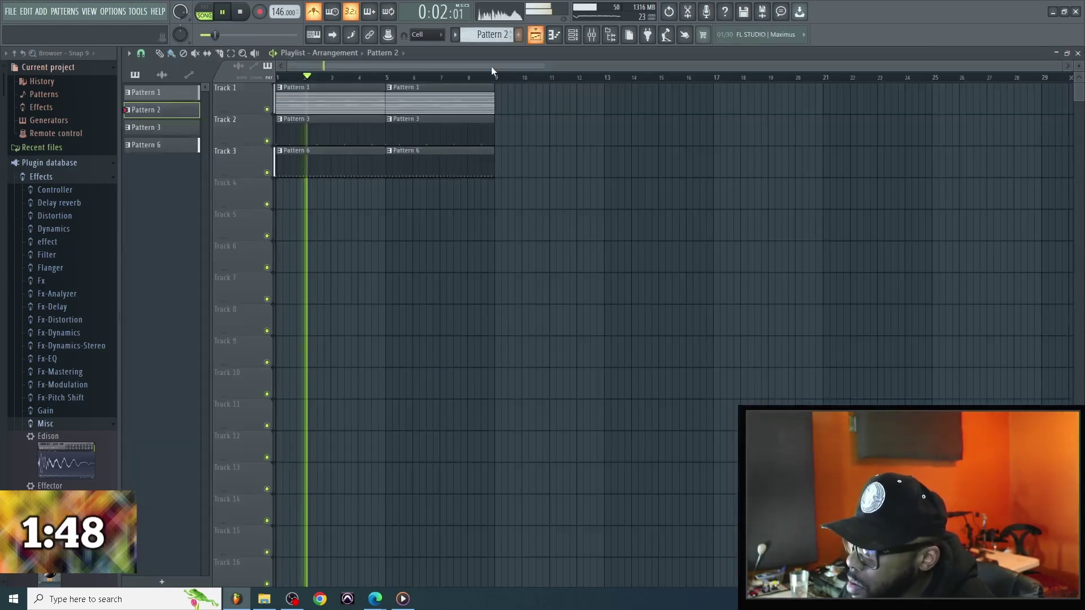
pyautogui.click(286, 191)
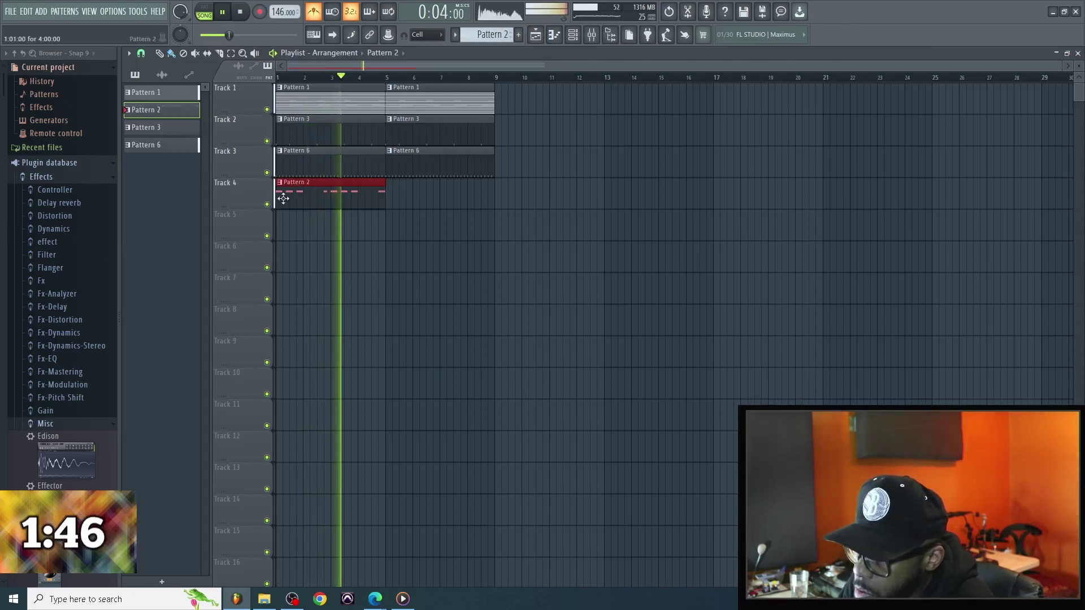
pyautogui.click(267, 204)
pyautogui.click(390, 187)
pyautogui.click(389, 183)
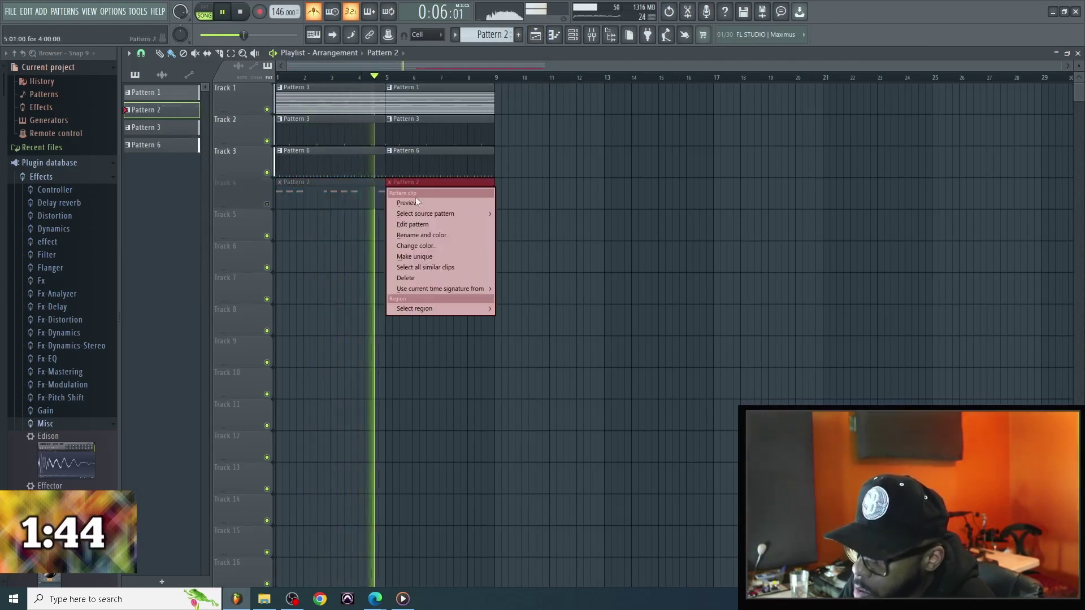
pyautogui.click(453, 253)
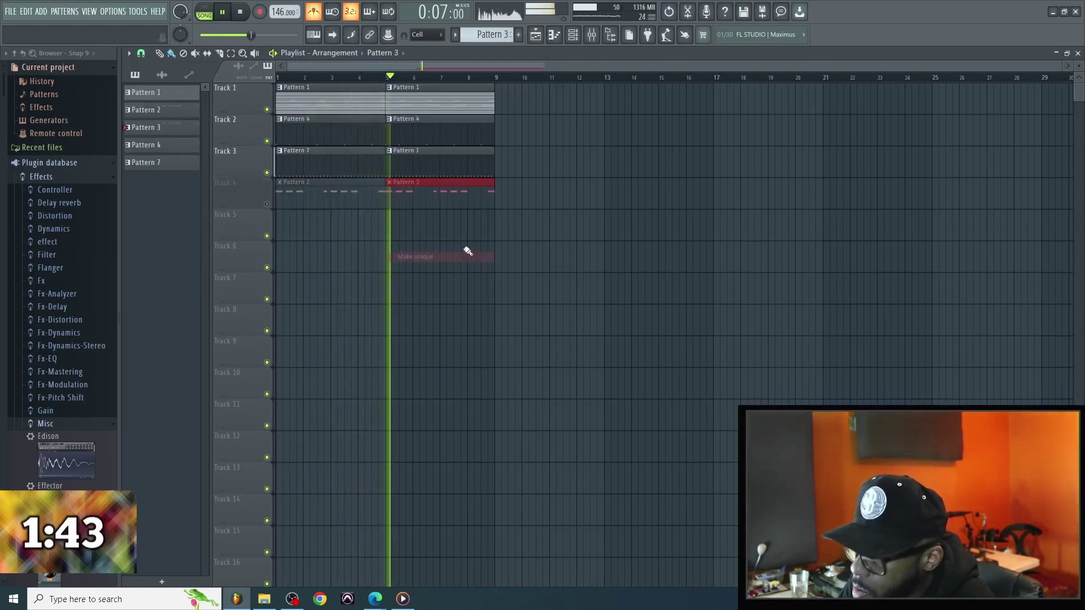
# Step: Raise the short bass note on the last beat of bar 4 in Pattern 2 to B5 and return to the playlist
pyautogui.doubleClick(352, 199)
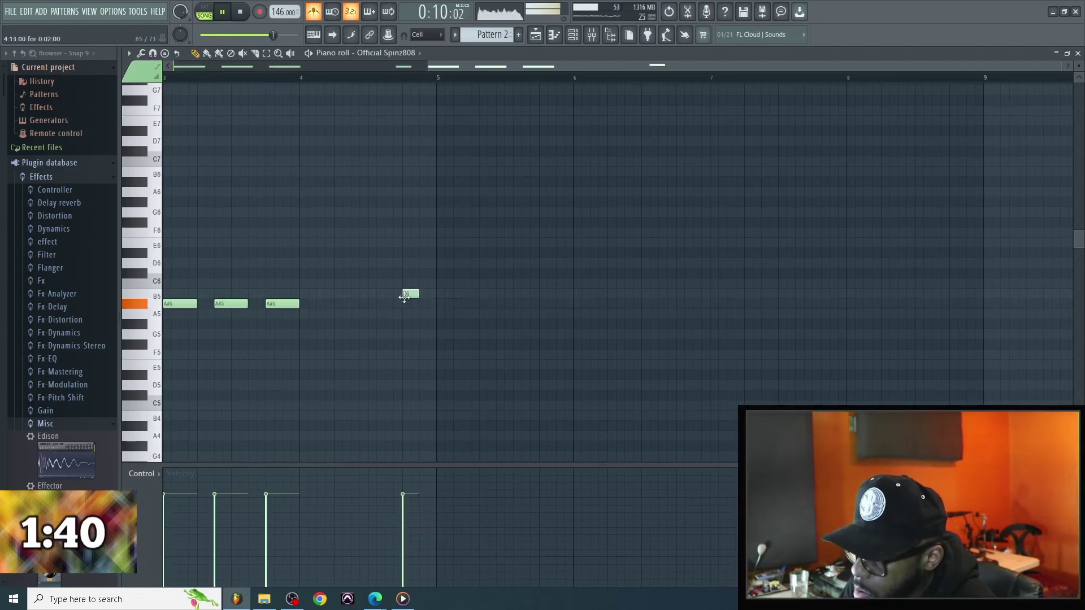
pyautogui.click(535, 35)
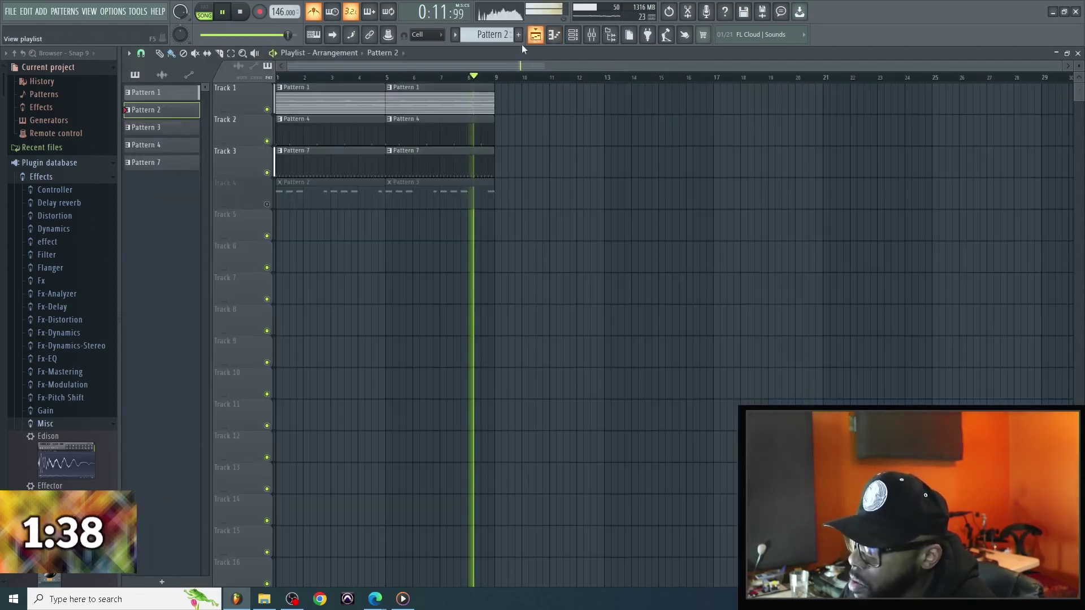
# Step: Delete all Official Spinz808 notes from Pattern 1 and turn off the metronome
pyautogui.click(574, 35)
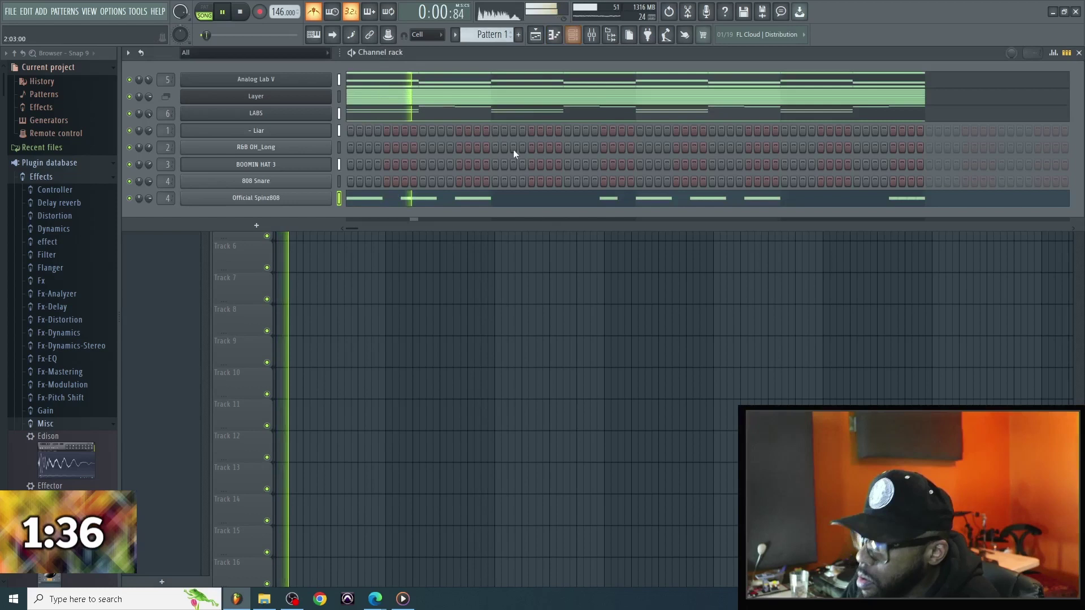
pyautogui.click(565, 199)
pyautogui.moveTo(869, 228); pyautogui.dragTo(508, 329)
pyautogui.hotkey('ctrl', 'a')
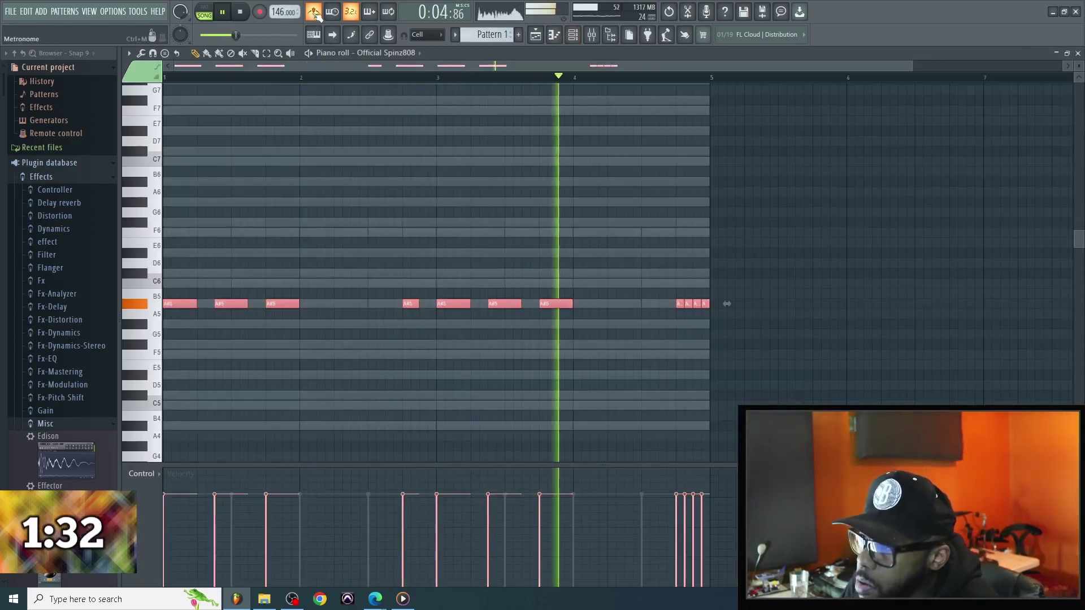
pyautogui.press('Delete')
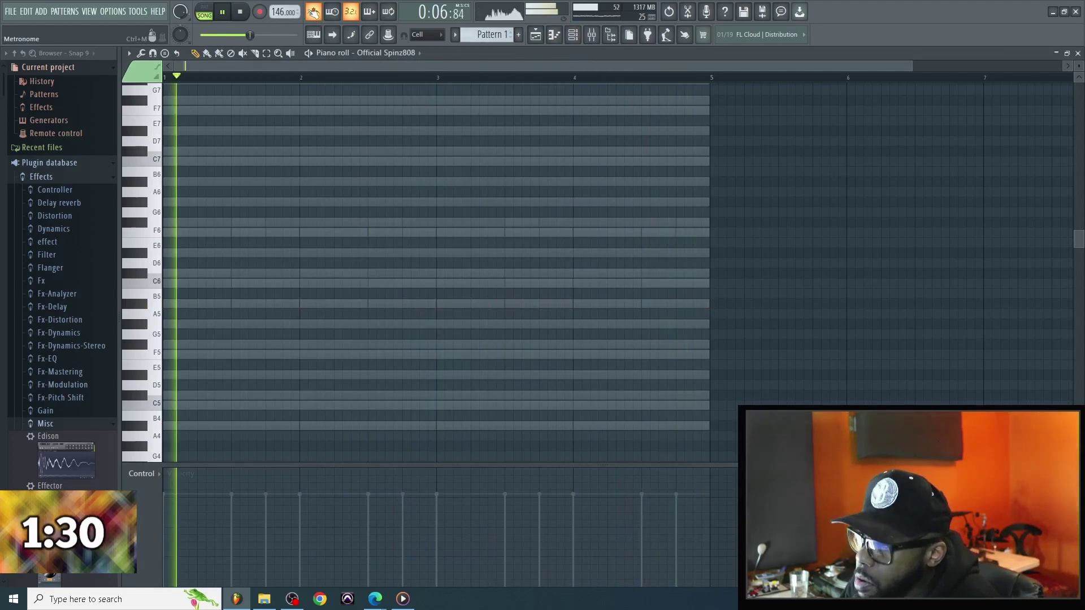
pyautogui.click(314, 13)
# Step: Unmute Track 4 in the playlist and open the mixer
pyautogui.click(536, 35)
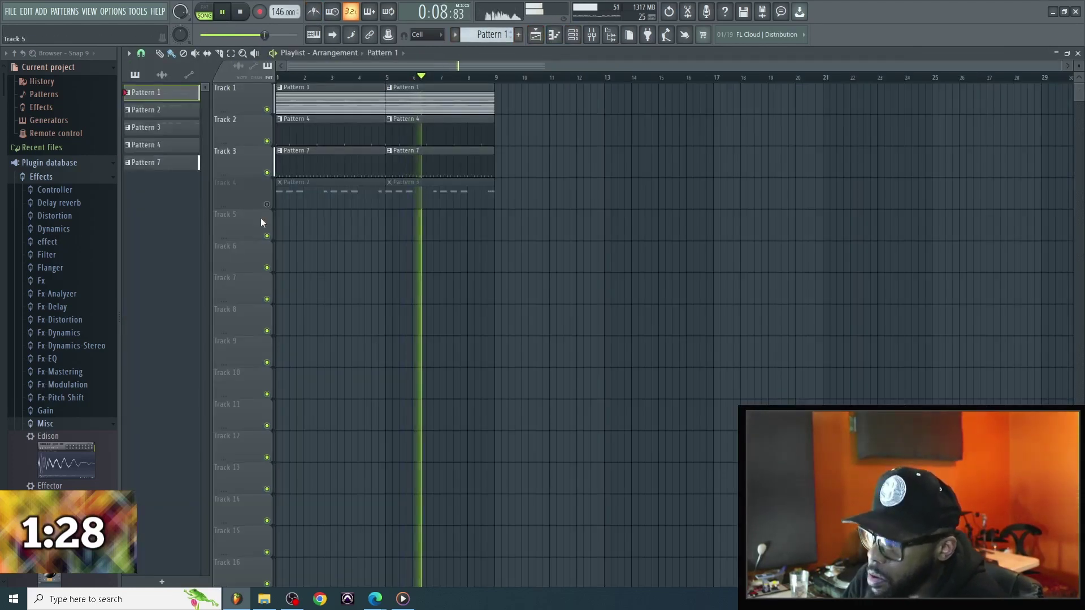
pyautogui.click(267, 204)
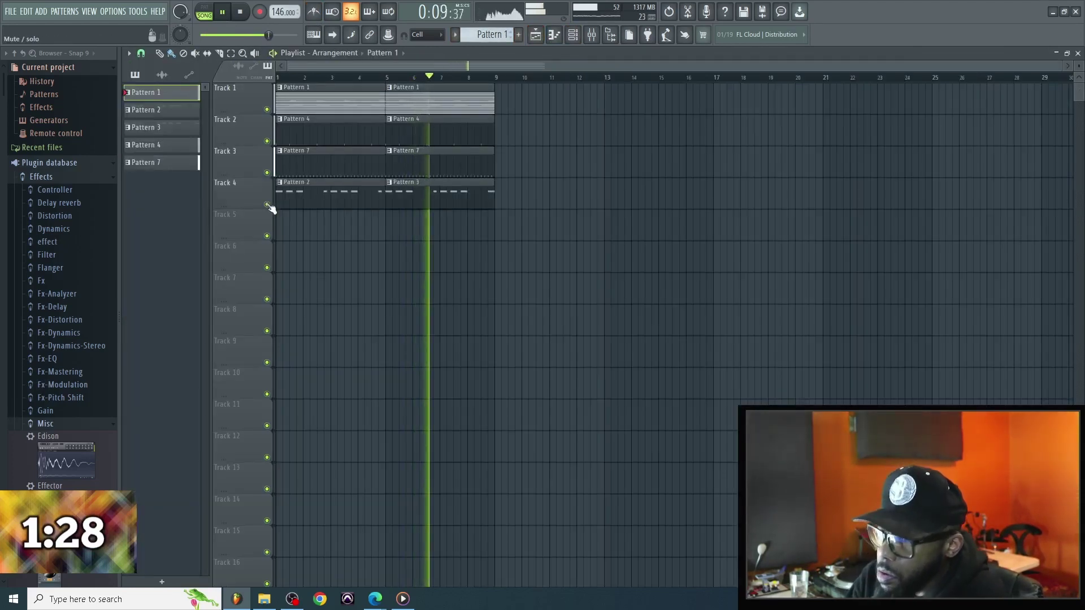
pyautogui.click(592, 38)
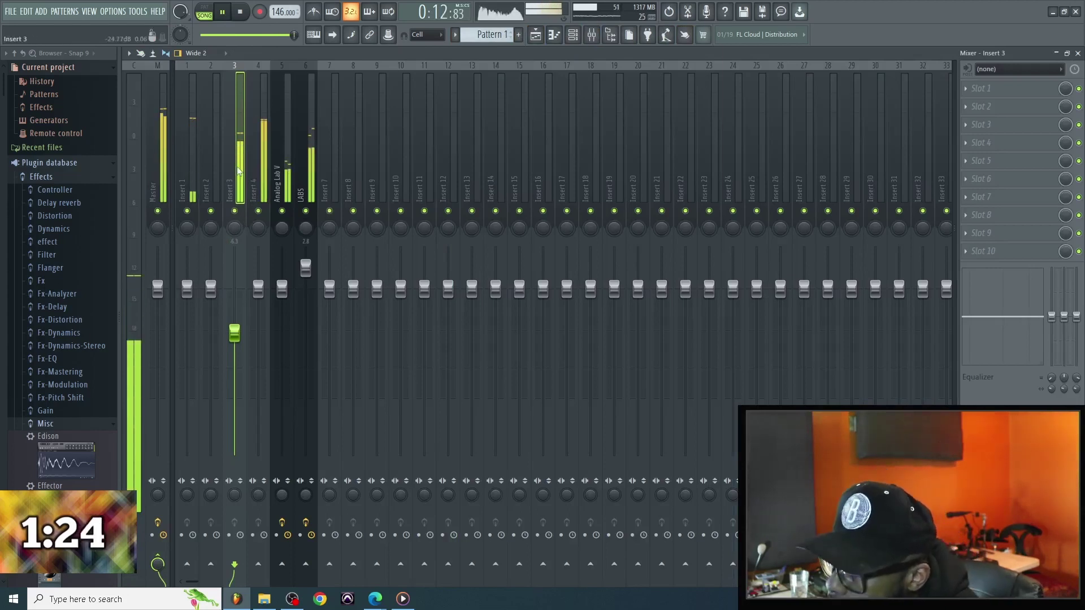
# Step: Insert a second Analog Lab V instrument before the - Liar channel in the channel rack
pyautogui.click(573, 37)
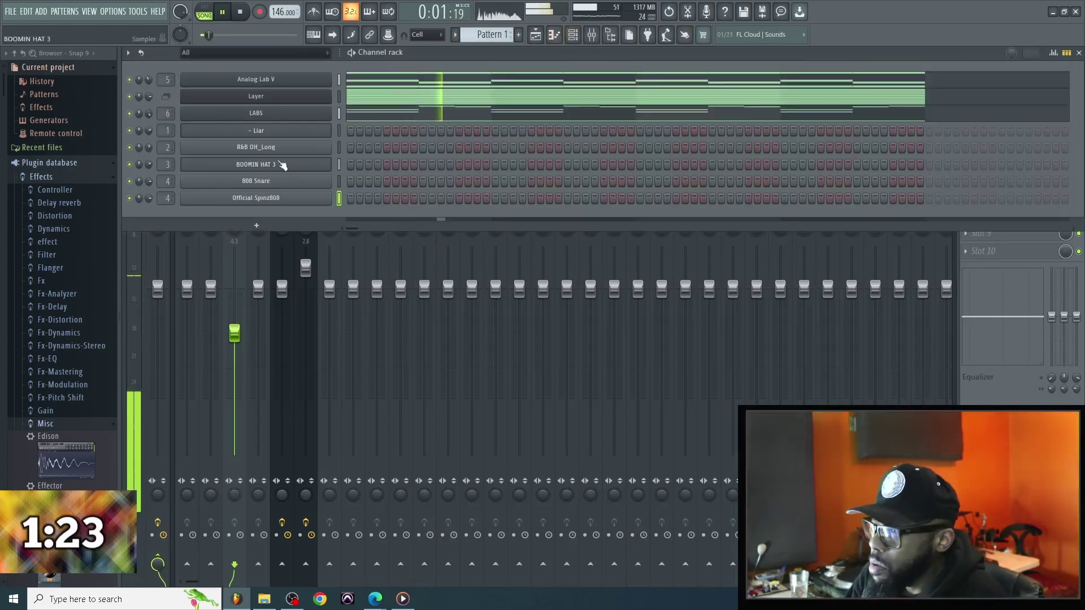
pyautogui.rightClick(276, 132)
pyautogui.moveTo(387, 218)
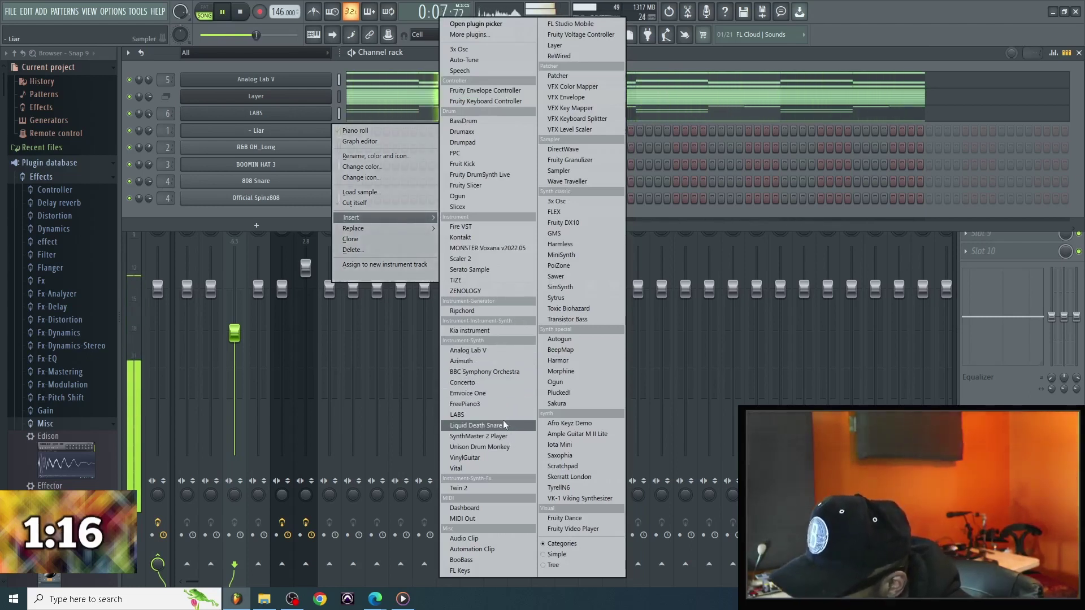
pyautogui.click(484, 350)
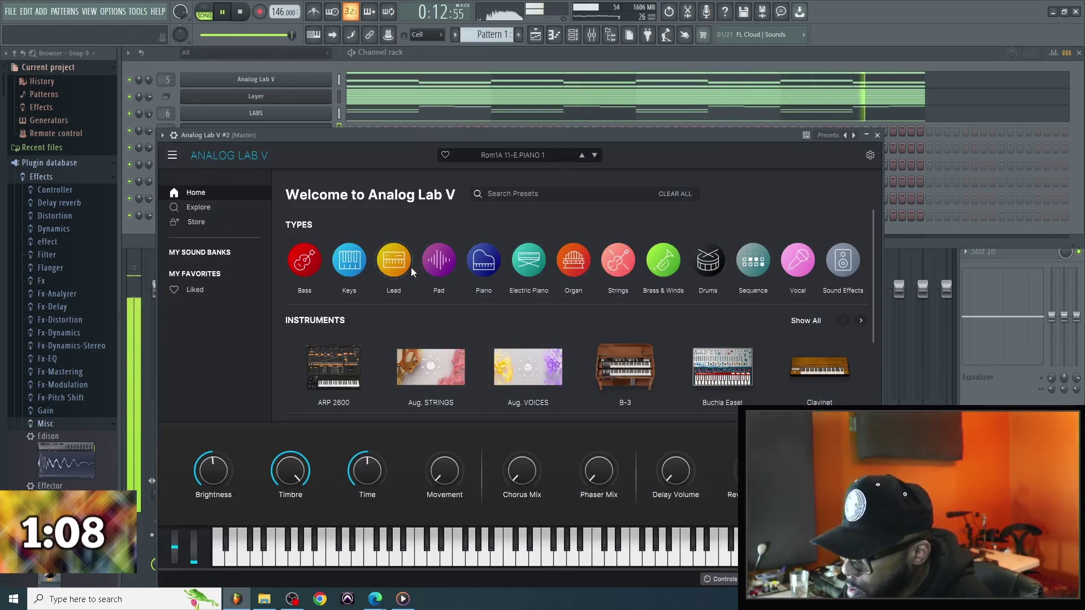
# Step: Load the 30000ft Arps preset from the Lead sounds and move the plugin window clear of the channel list
pyautogui.click(396, 269)
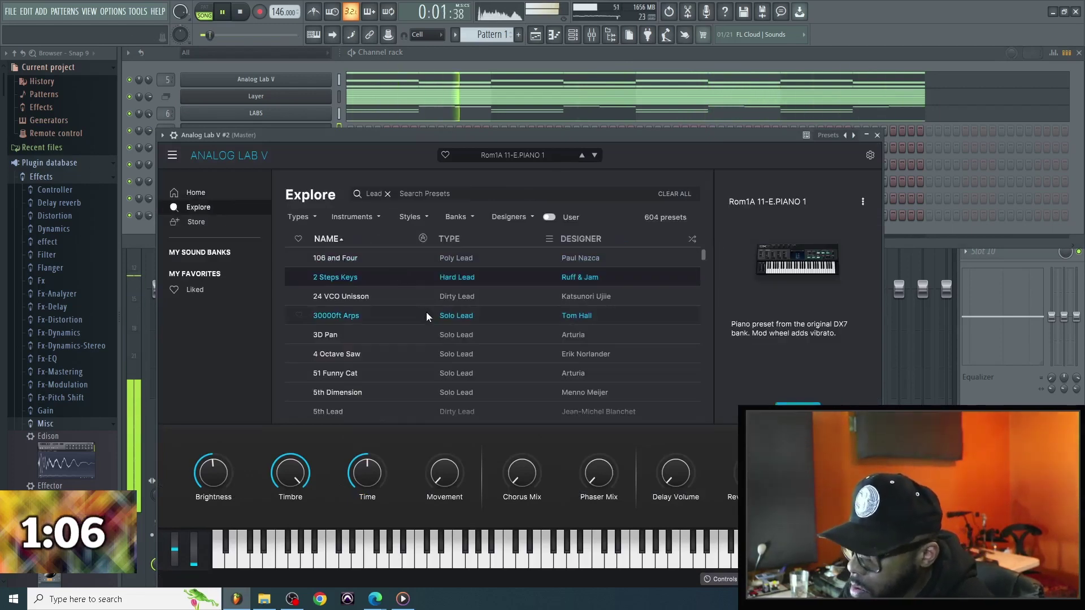
pyautogui.click(426, 317)
pyautogui.moveTo(455, 134); pyautogui.dragTo(662, 89)
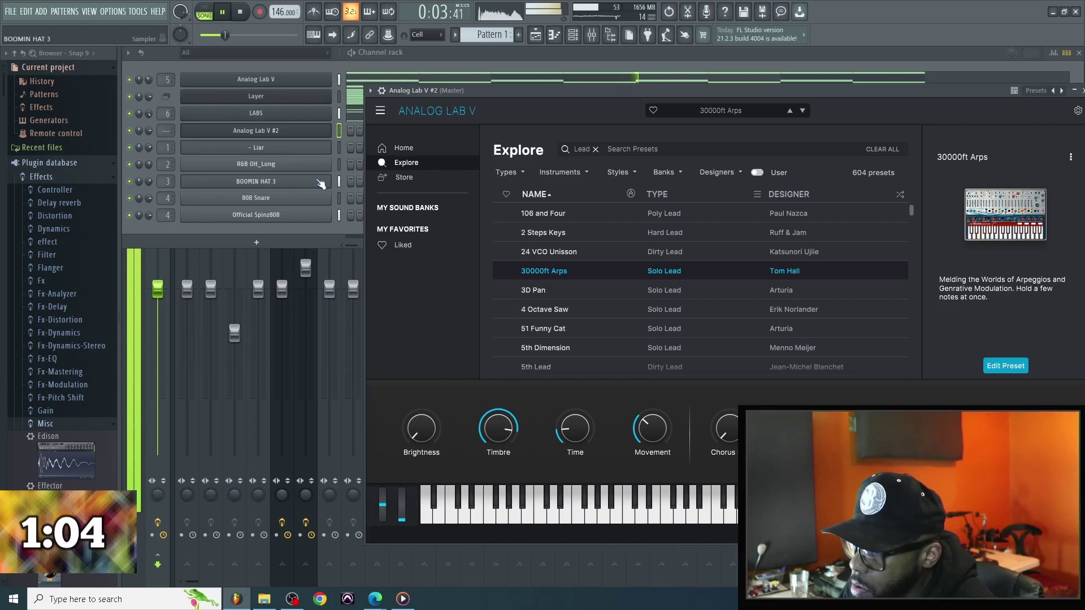
# Step: Set the - Liar channel volume to 61%
pyautogui.click(148, 147)
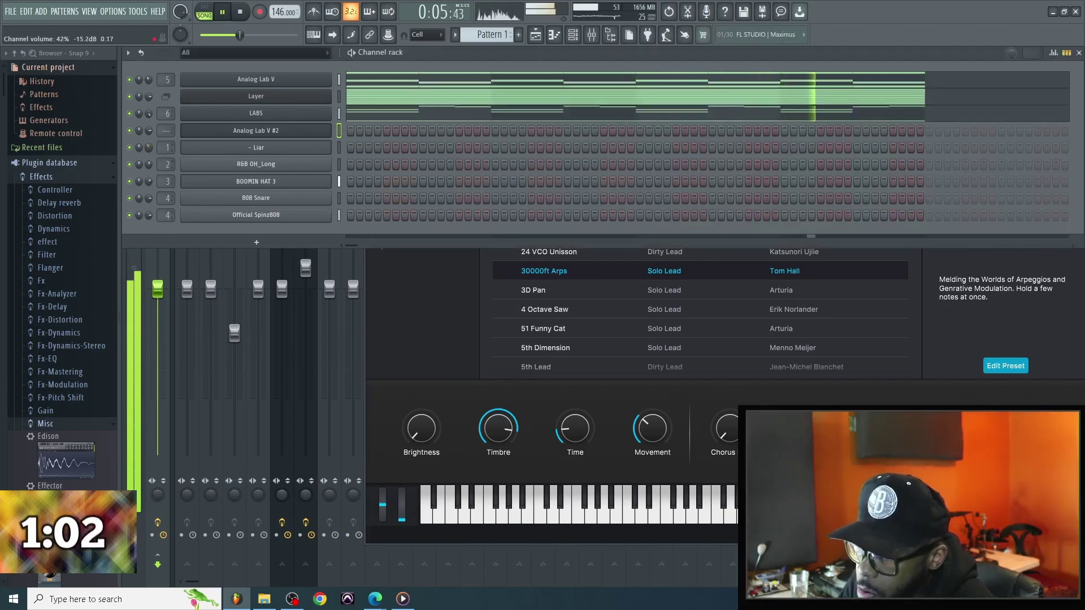
pyautogui.rightClick(249, 150)
pyautogui.moveTo(148, 149); pyautogui.dragTo(149, 136)
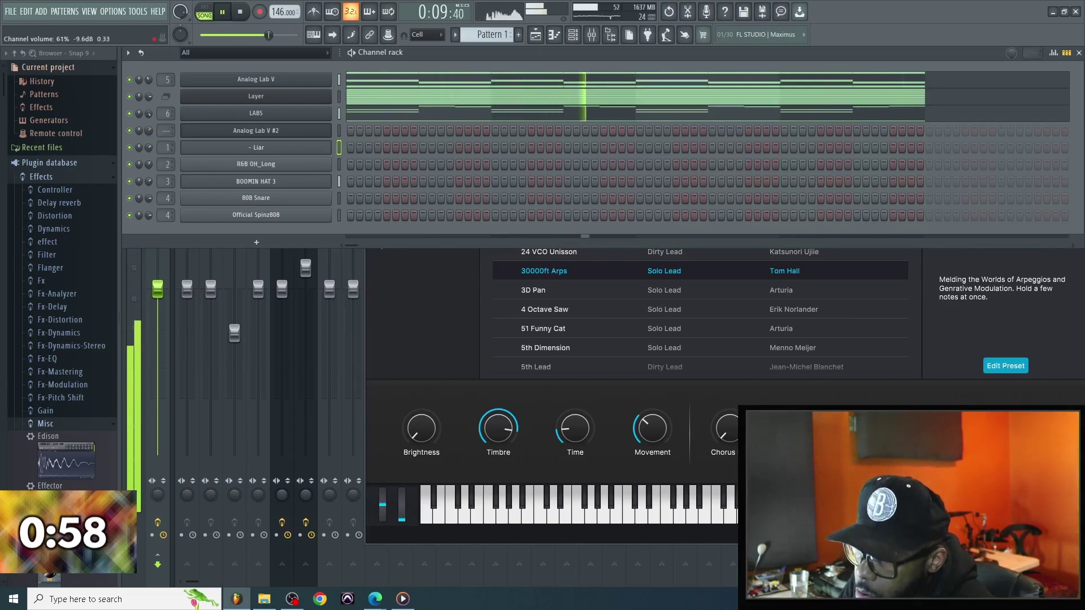
# Step: Place an F#6 note ten steps long on beat 2 of bar 1 for Analog Lab V #2 and play it back
pyautogui.rightClick(217, 132)
pyautogui.click(347, 131)
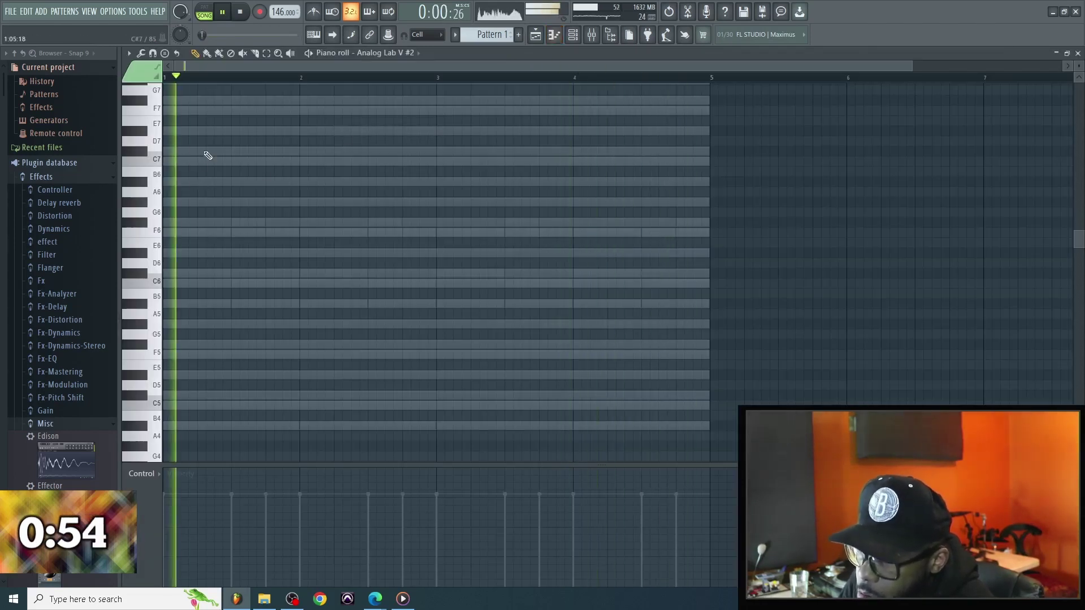
pyautogui.click(207, 152)
pyautogui.moveTo(213, 151)
pyautogui.mouseDown()
pyautogui.moveTo(282, 151)
pyautogui.moveTo(260, 220)
pyautogui.mouseUp()
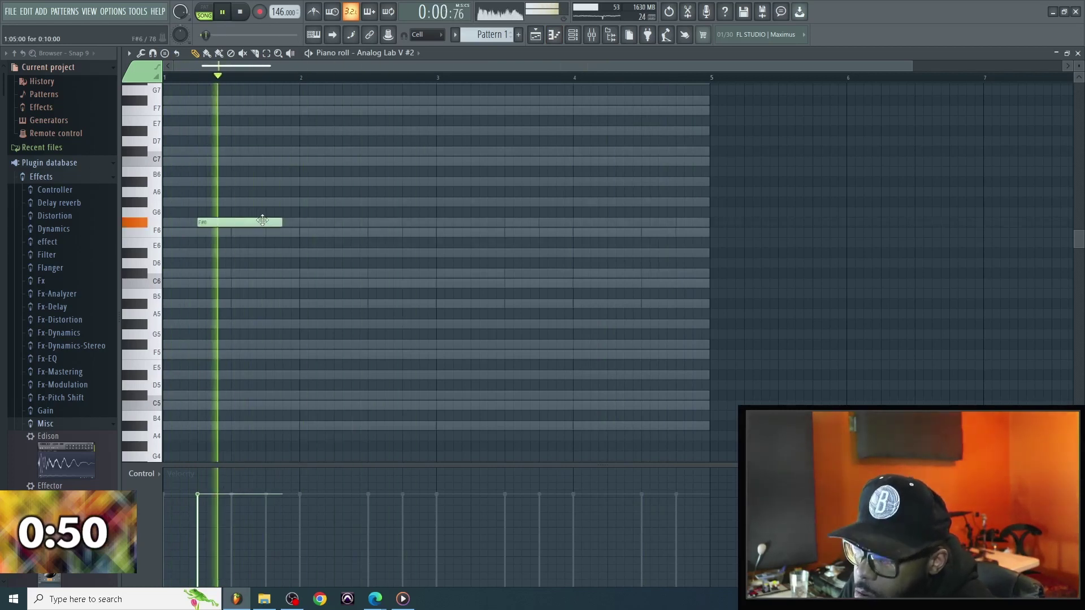
pyautogui.press('space')
pyautogui.press('space')
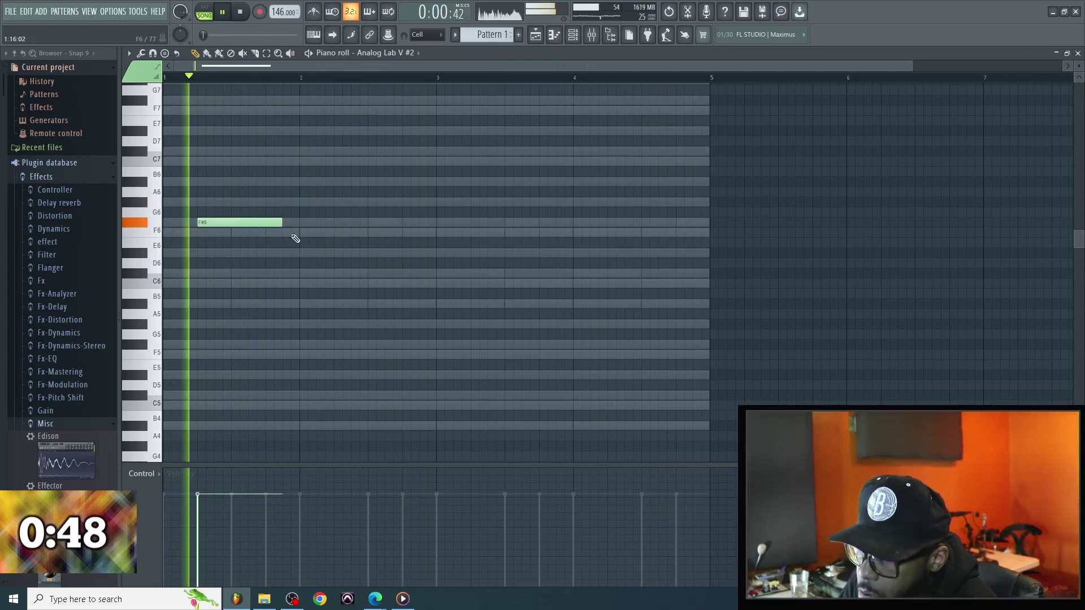
# Step: Add an F6 note filling bar 2 and extend the F#6 note in bar 1 to meet it
pyautogui.click(287, 233)
pyautogui.rightClick(320, 235)
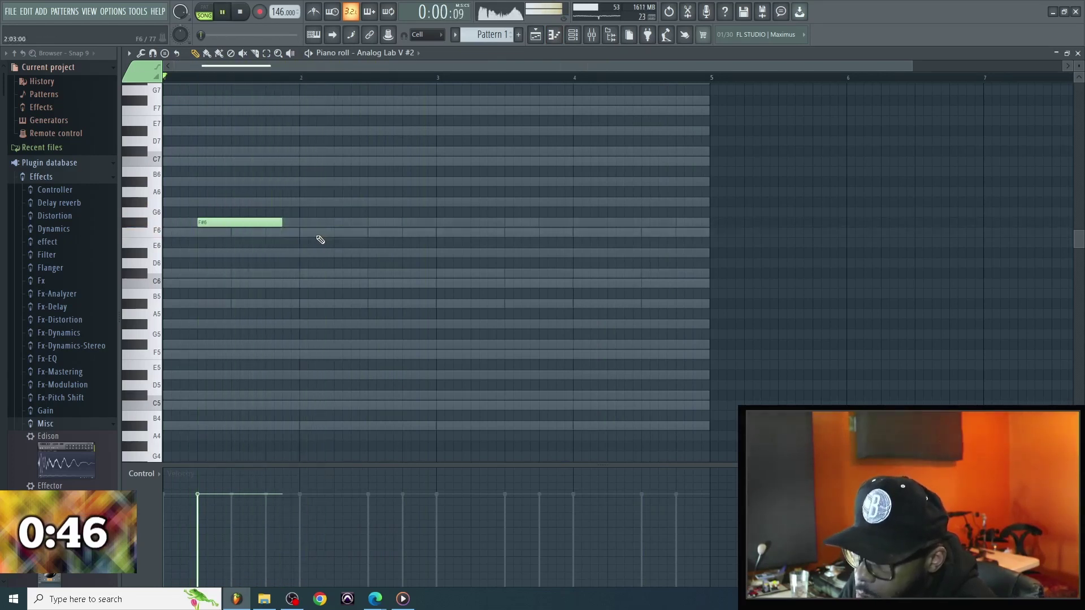
pyautogui.click(300, 232)
pyautogui.moveTo(281, 224); pyautogui.dragTo(300, 224)
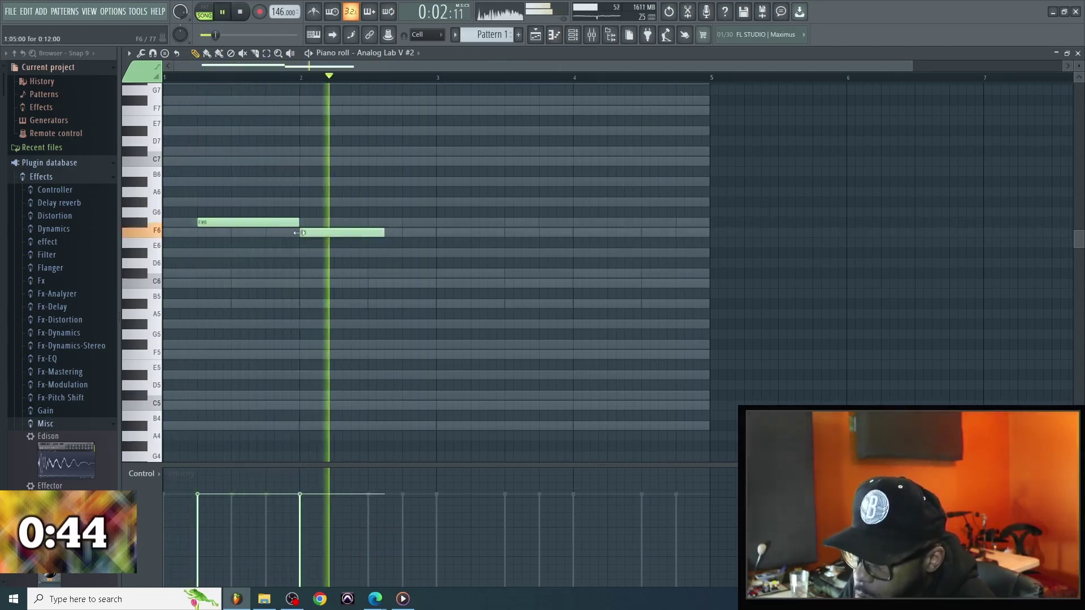
pyautogui.press('space')
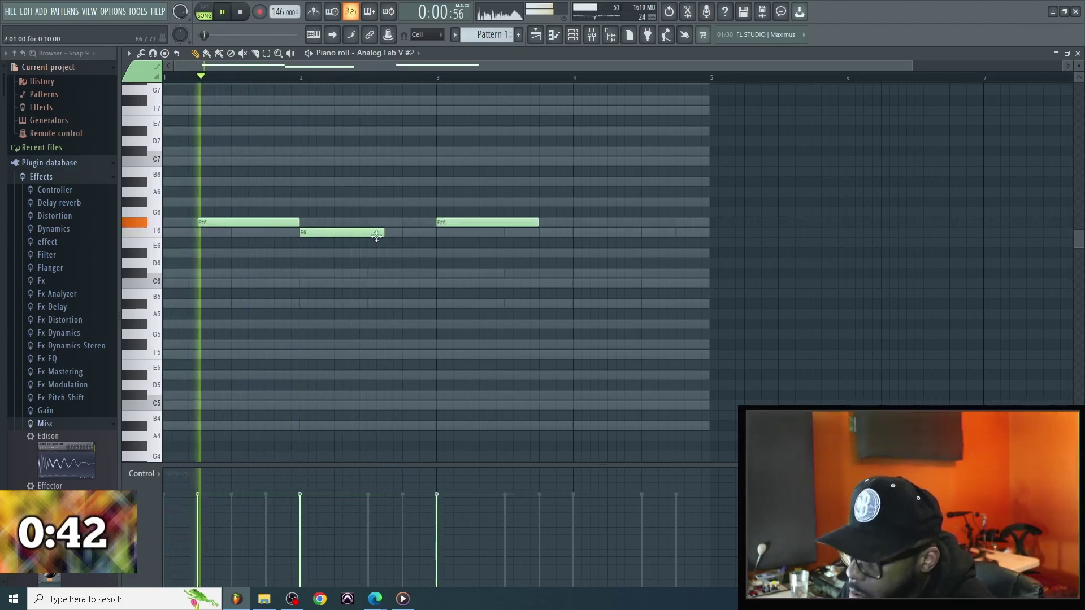
pyautogui.moveTo(385, 236); pyautogui.dragTo(431, 244)
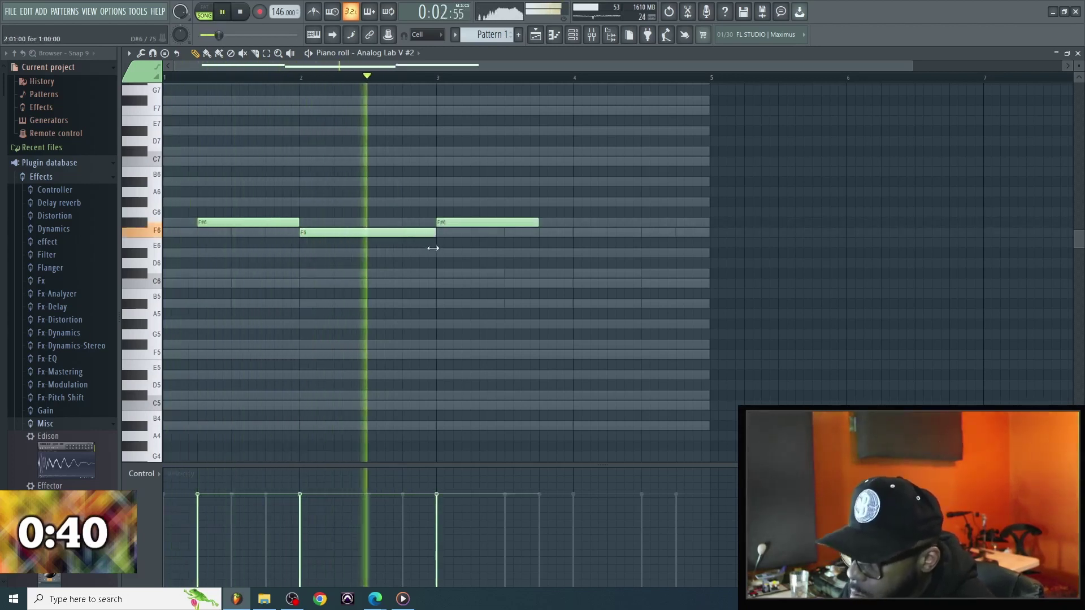
# Step: Replace bar 3's F#6 with a one-bar F#6 starting on beat 2, and add a one-bar F6 at bar 4
pyautogui.rightClick(509, 222)
pyautogui.click(490, 223)
pyautogui.press('space')
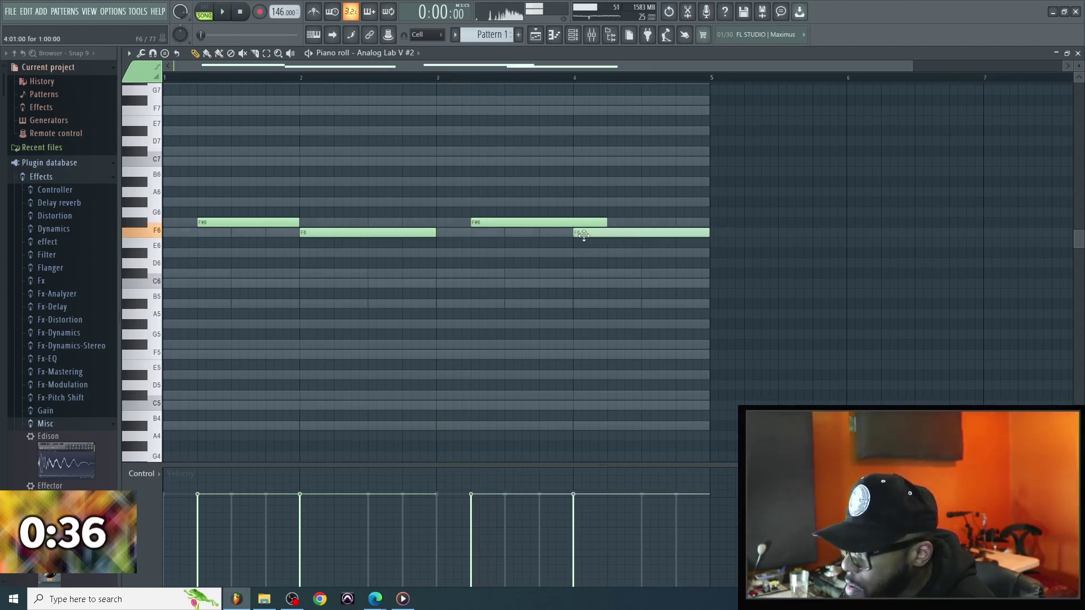
# Step: Add an F#6 note from beat 3 to the end of bar 4, and shorten bar 3's F#6 to end at bar 4
pyautogui.moveTo(661, 209); pyautogui.dragTo(667, 244)
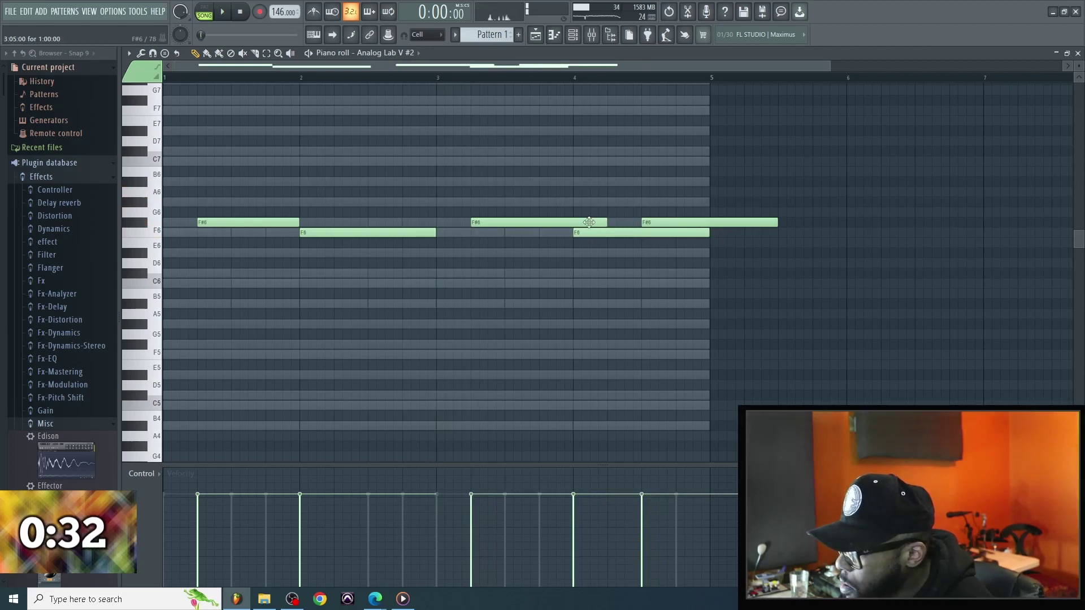
pyautogui.press('space')
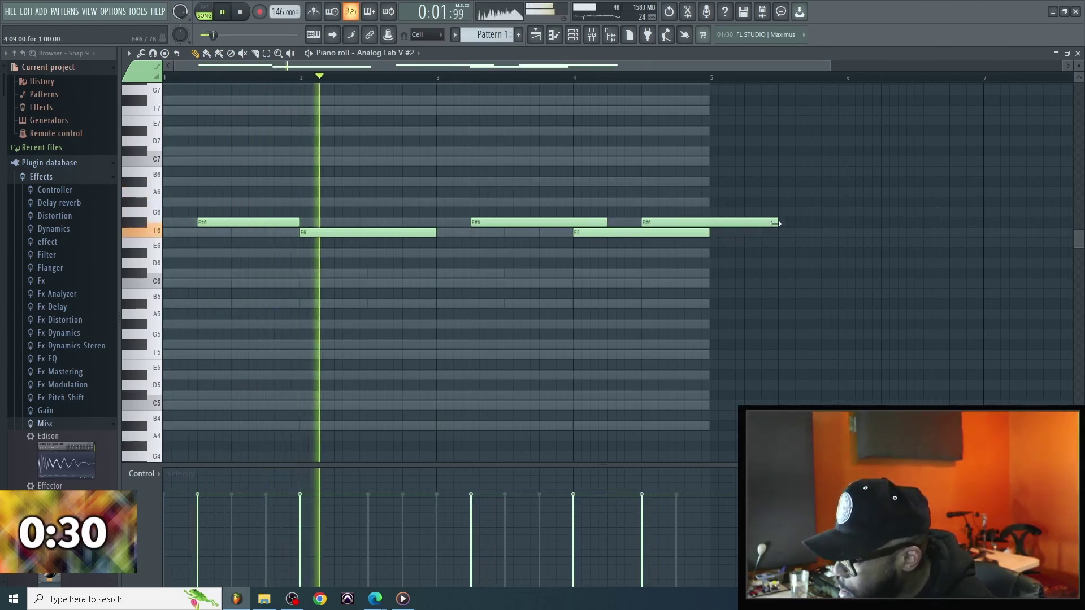
pyautogui.moveTo(776, 224); pyautogui.dragTo(711, 224)
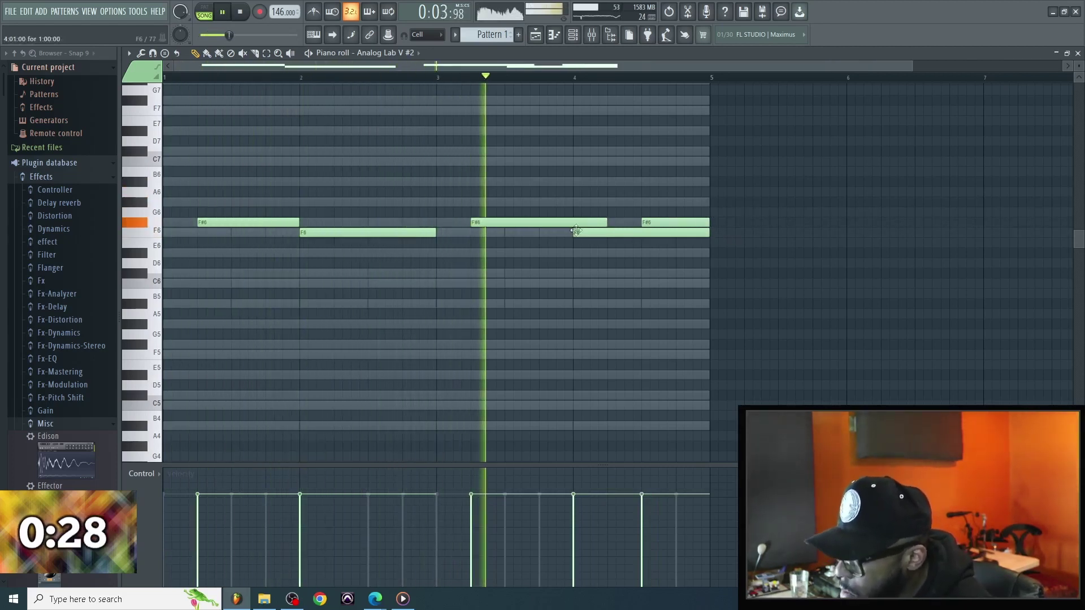
pyautogui.moveTo(576, 226); pyautogui.dragTo(606, 226)
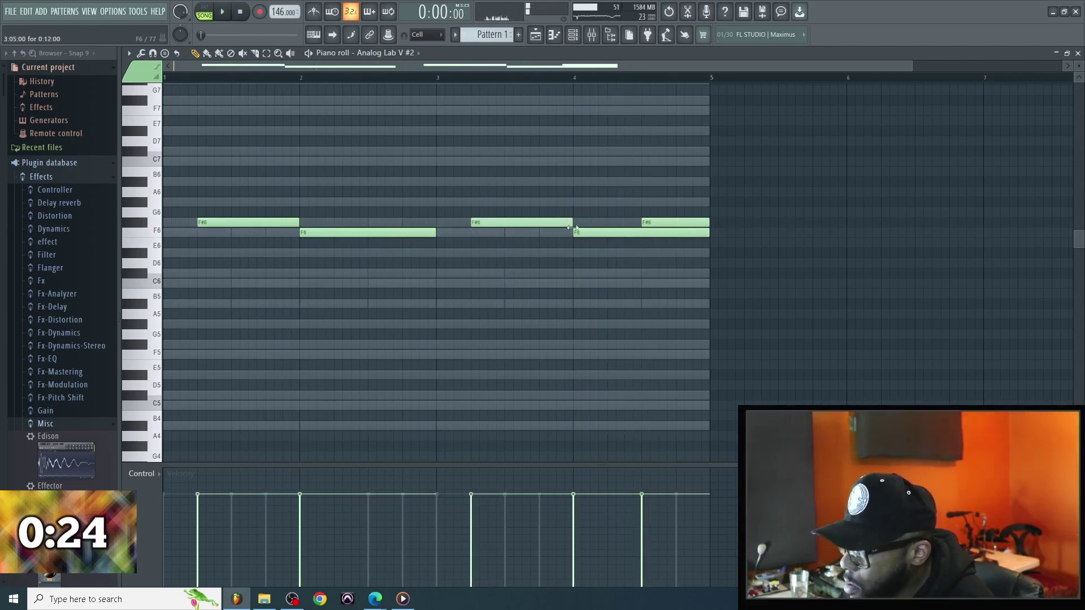
pyautogui.press('space')
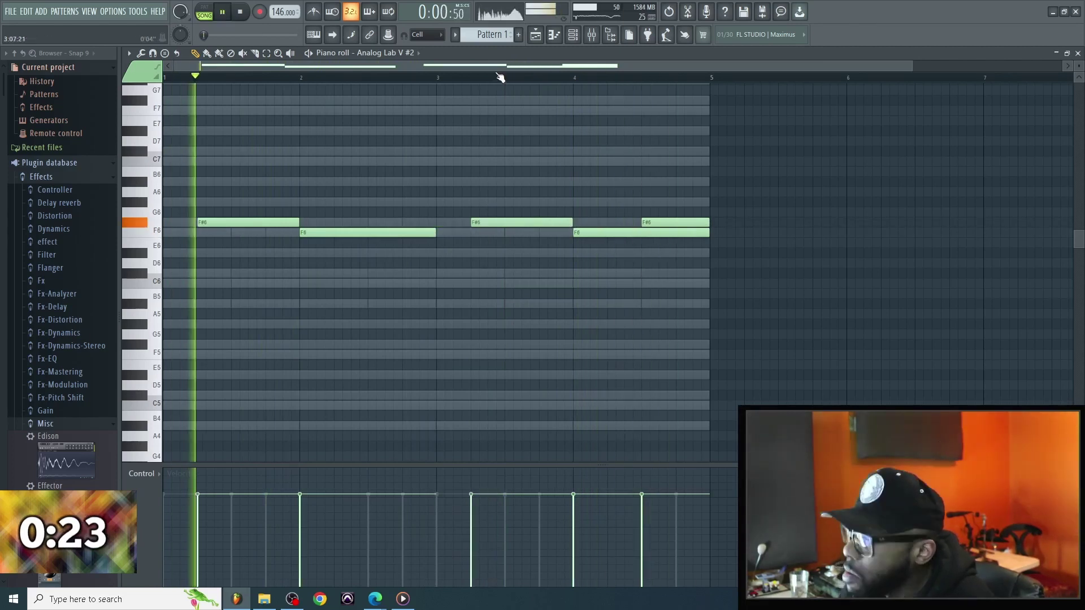
# Step: Stop playback and load the 51 Funny Cat preset in Analog Lab V #2
pyautogui.press('space')
pyautogui.click(579, 35)
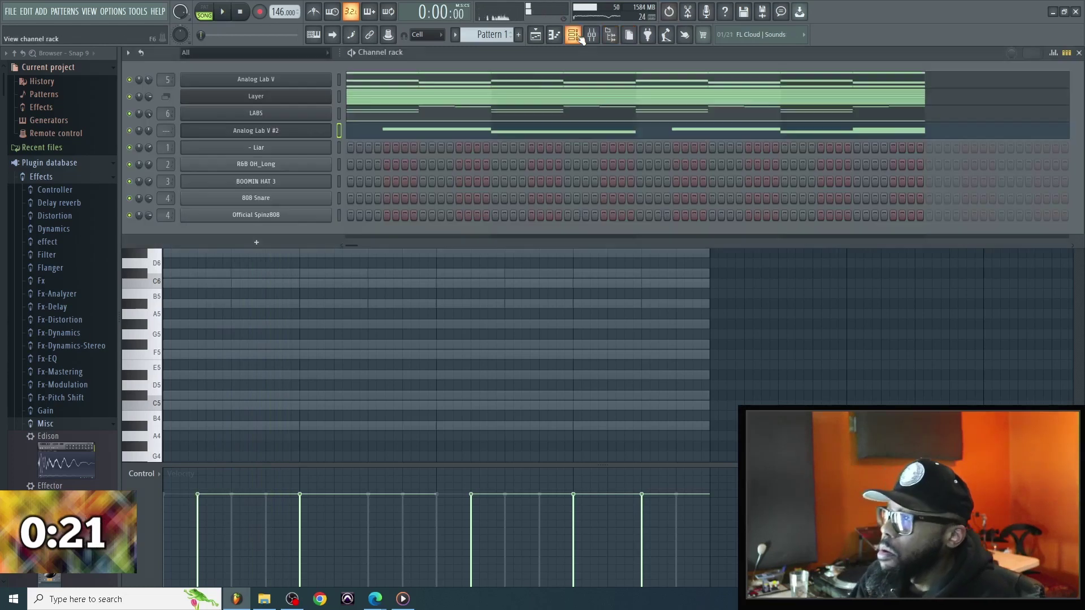
pyautogui.click(287, 130)
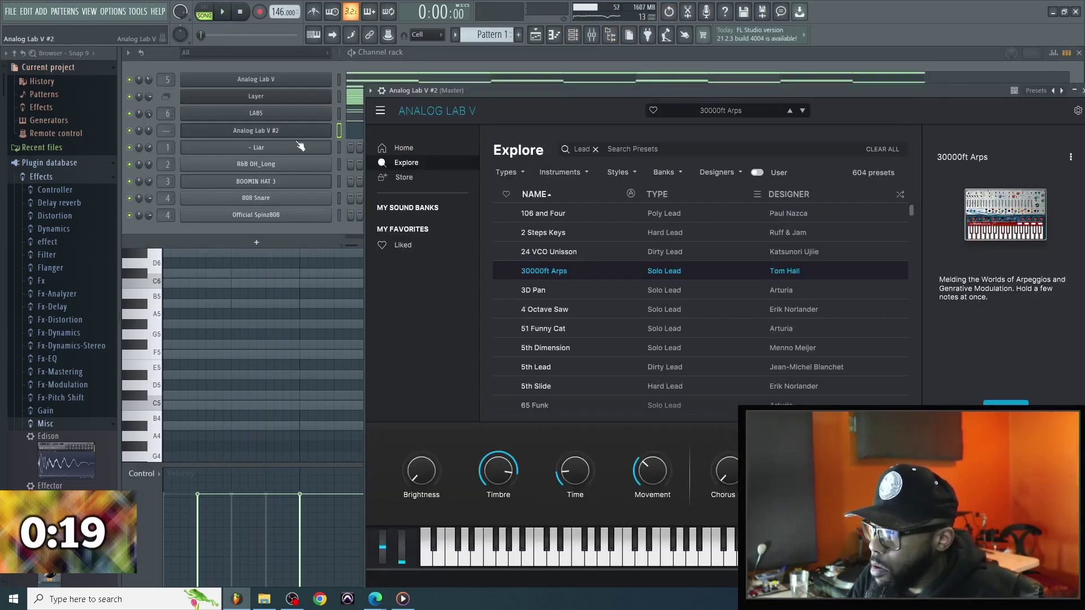
pyautogui.click(732, 322)
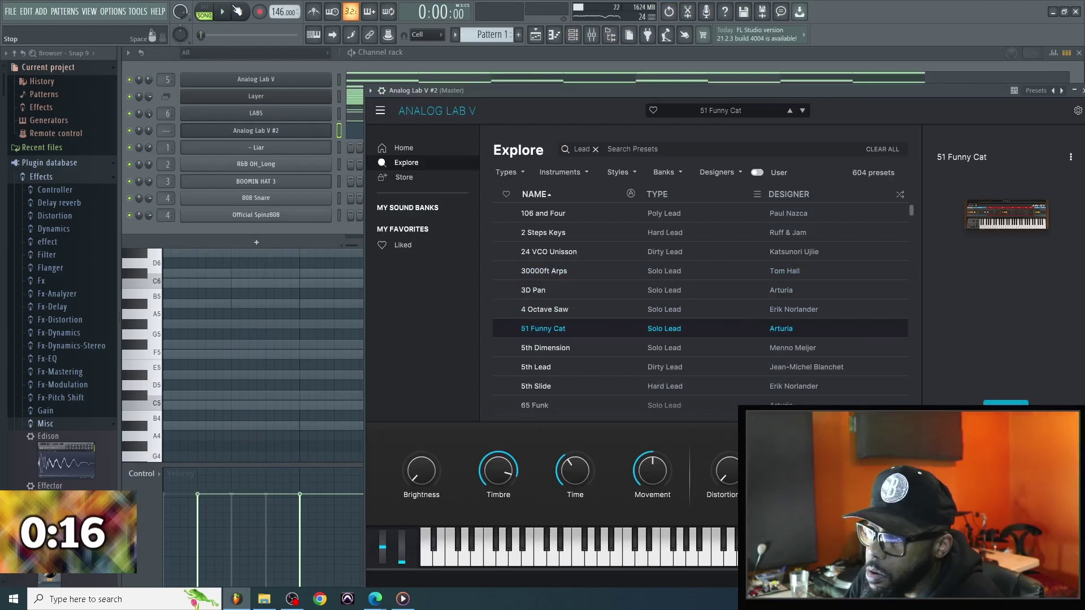
# Step: Lower the channel volume of Analog Lab V #2 and route it to mixer track 7
pyautogui.moveTo(149, 131); pyautogui.dragTo(149, 146)
pyautogui.click(216, 136)
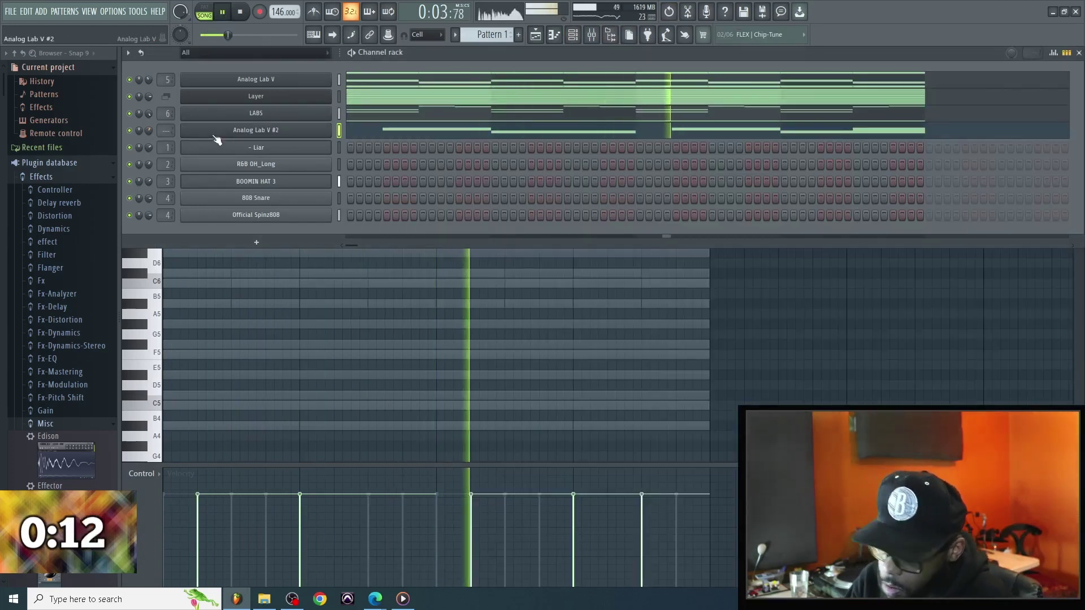
pyautogui.hotkey('ctrl', 'l')
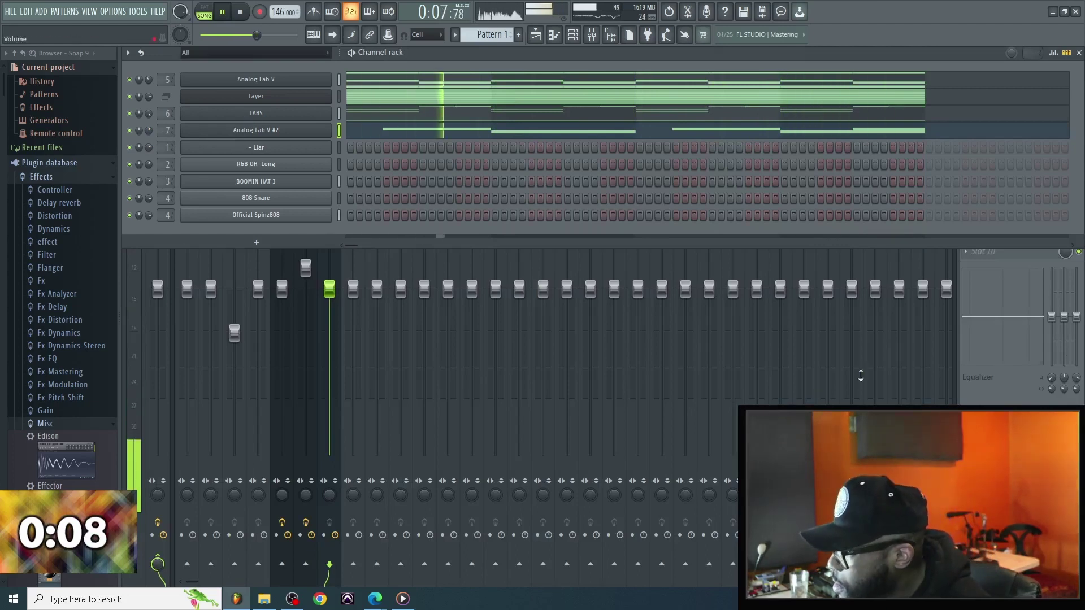
# Step: Add Fruity Parametric EQ 2 to the first effect slot of mixer track 7 and cut the lows below about 475 Hz
pyautogui.click(574, 36)
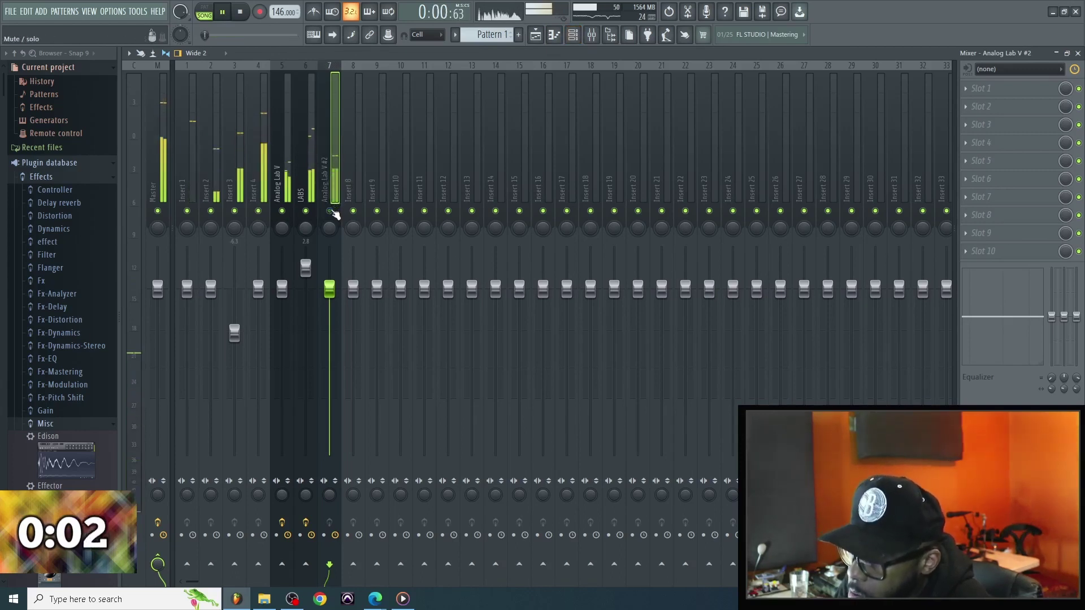
pyautogui.click(967, 89)
pyautogui.moveTo(971, 104)
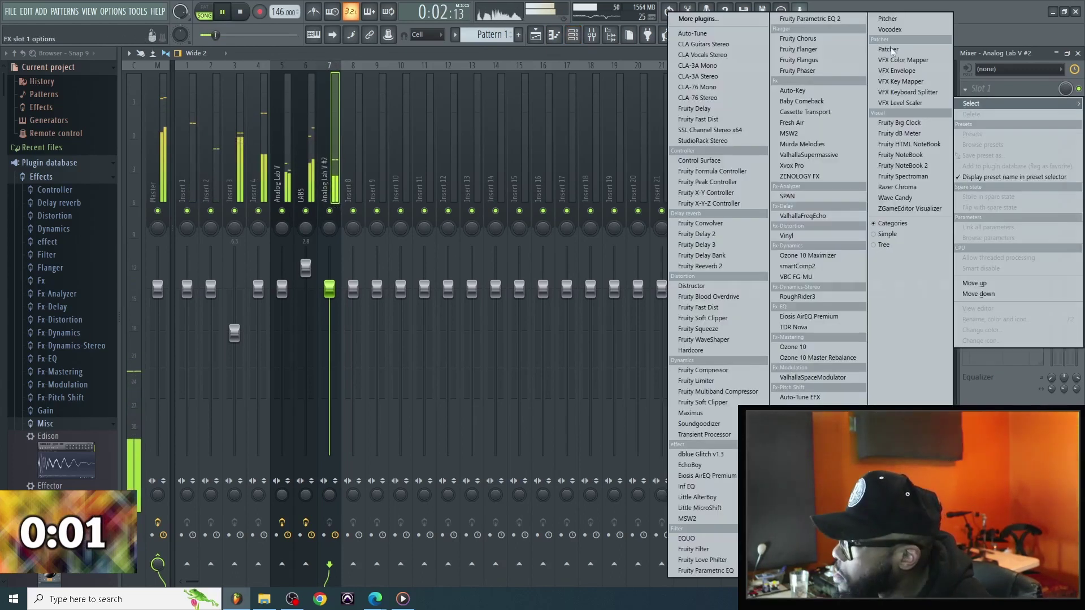
pyautogui.click(811, 19)
pyautogui.moveTo(180, 196); pyautogui.dragTo(246, 250)
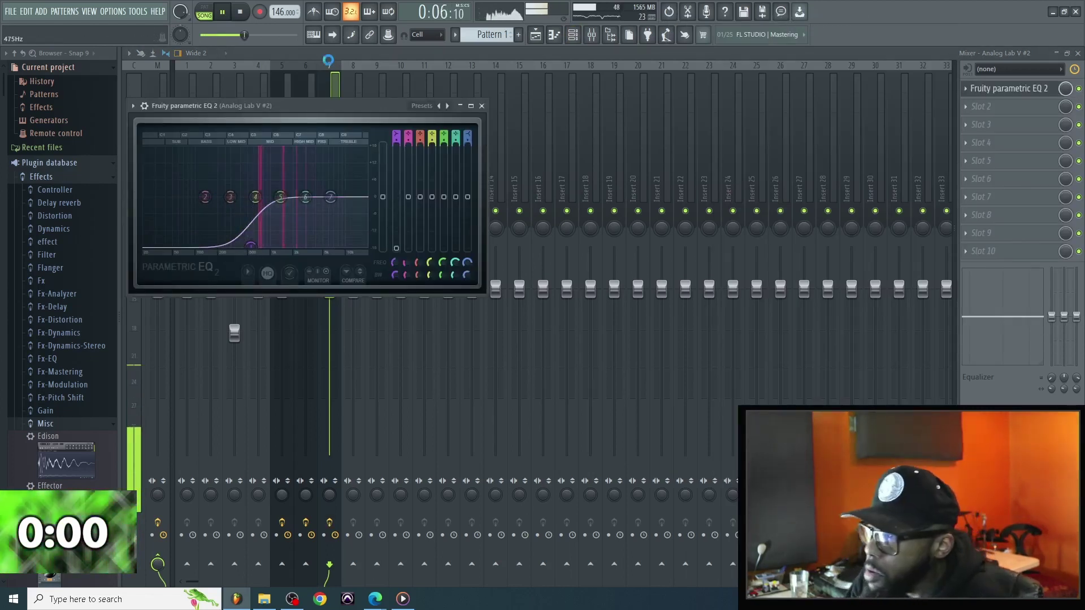
# Step: Save the project as "Clock $" in the FL BEats folder
pyautogui.hotkey('ctrl', 'shift', 's')
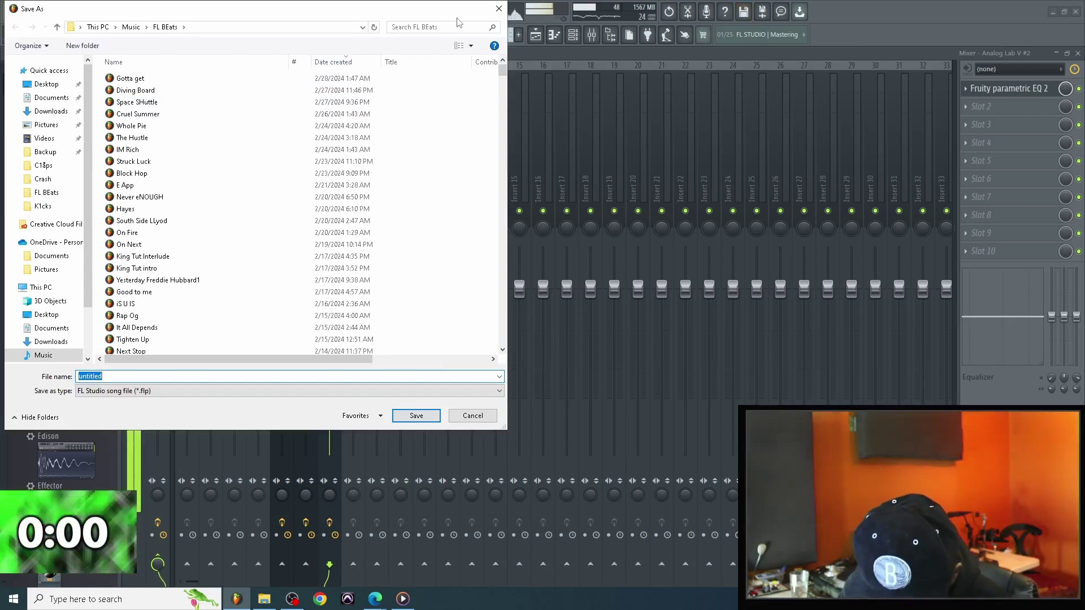
pyautogui.write('Clock S')
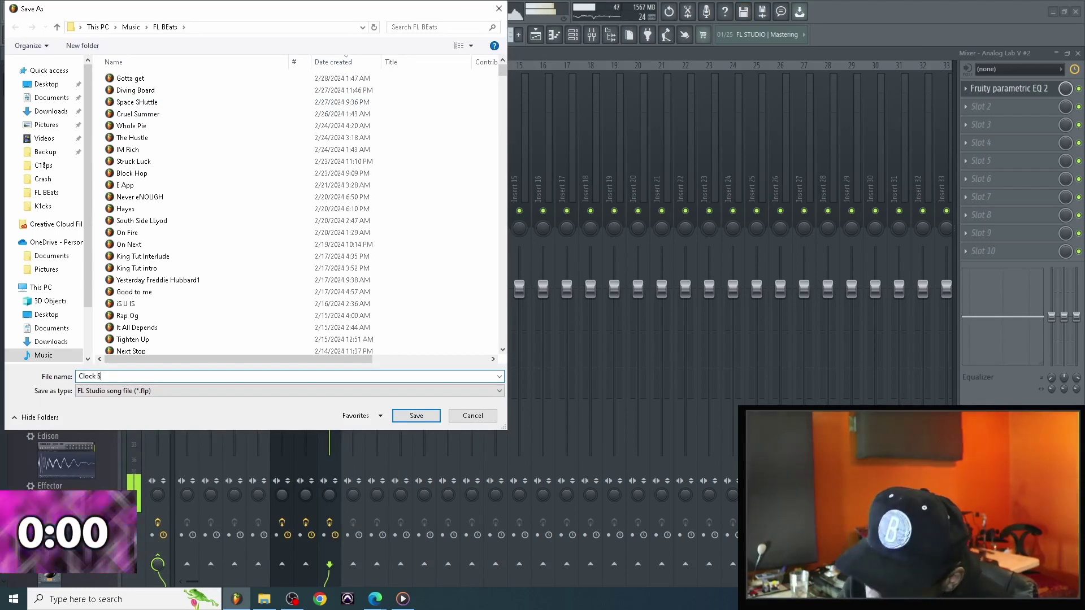
pyautogui.press('Return')
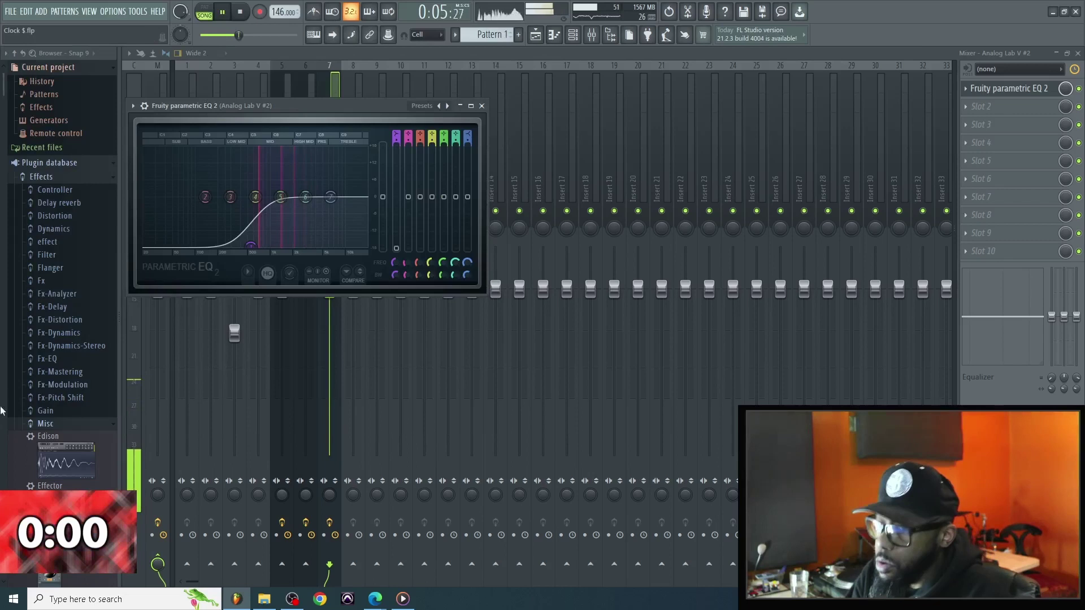
# Step: Select all pattern clips on playlist tracks 1 to 4 for looped playback
pyautogui.moveTo(100, 507)
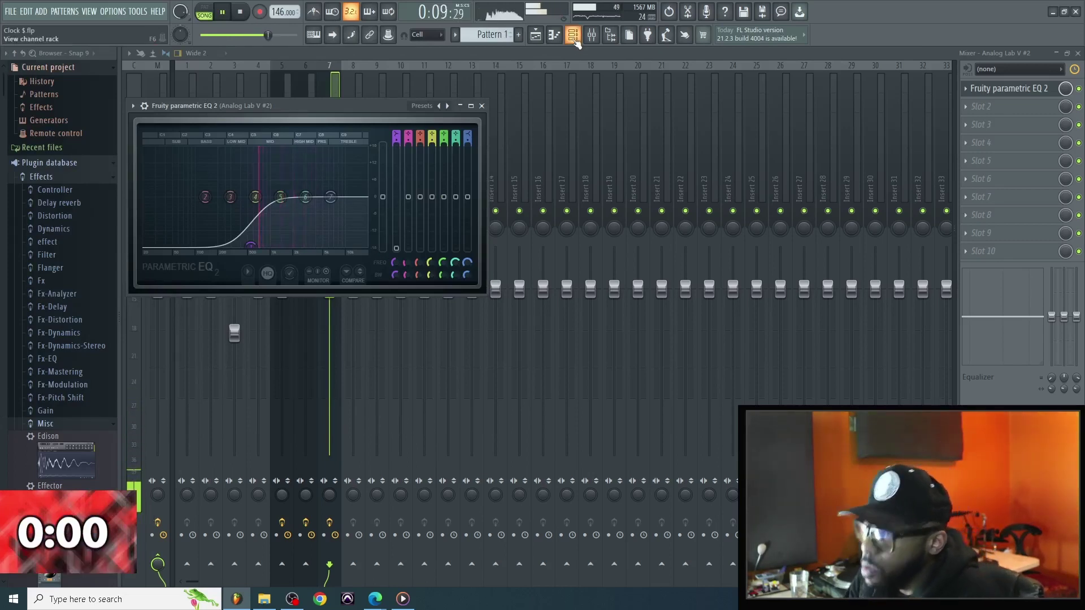
pyautogui.click(537, 38)
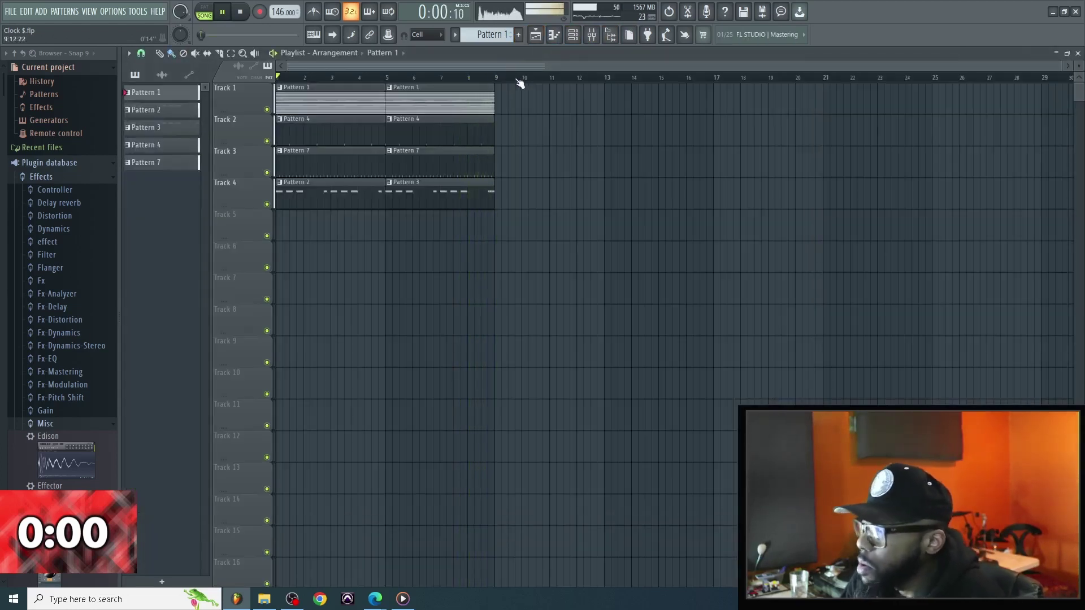
pyautogui.moveTo(544, 93); pyautogui.dragTo(275, 221)
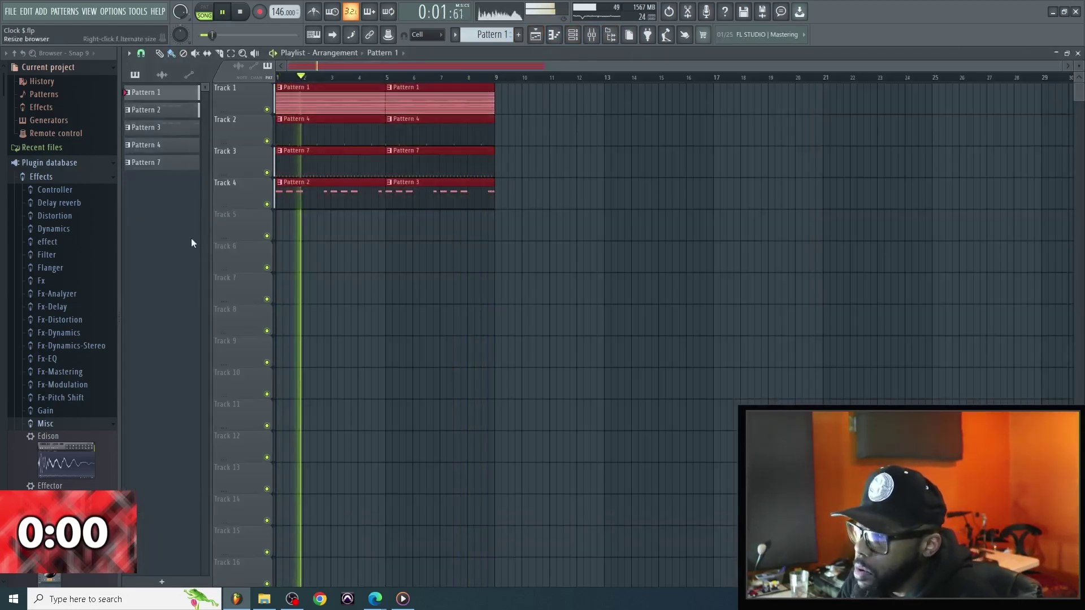
# Step: Load the 5th Dimension preset in Analog Lab V #2 and adjust its channel volume
pyautogui.click(575, 35)
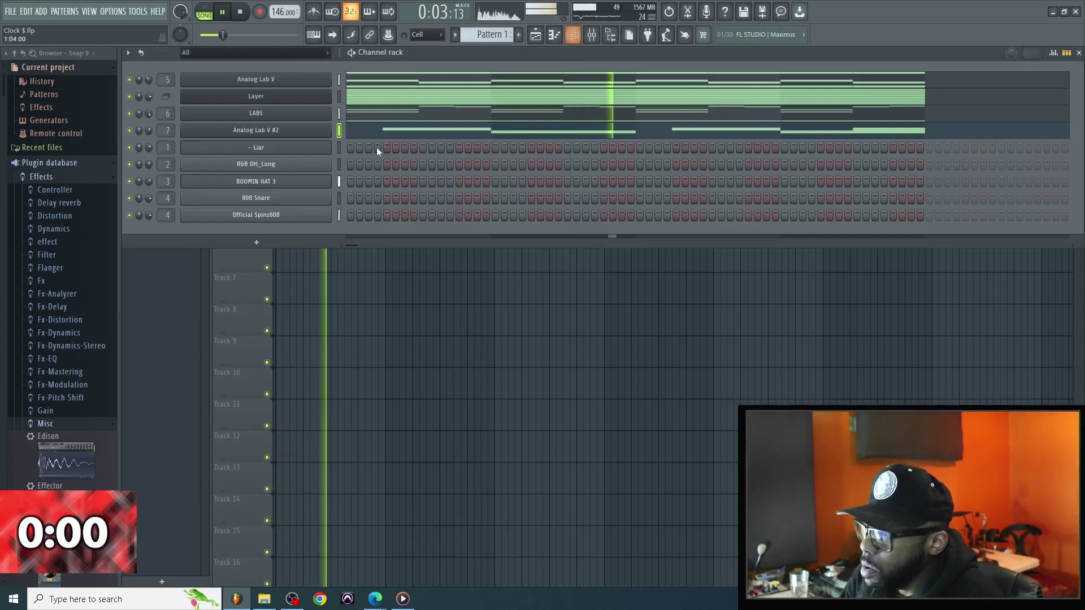
pyautogui.click(245, 131)
pyautogui.click(660, 355)
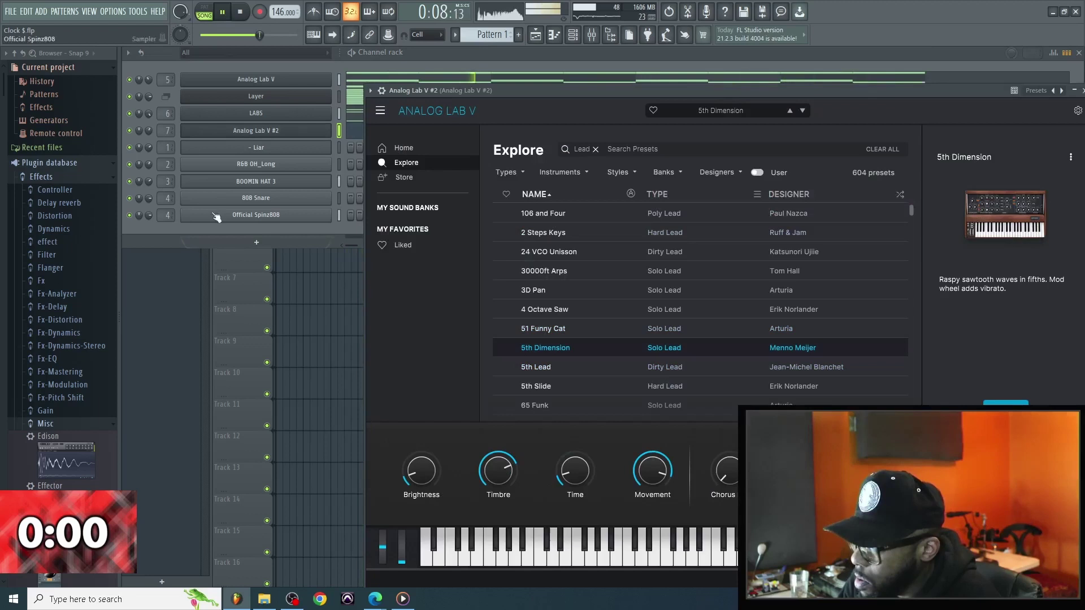
pyautogui.click(150, 131)
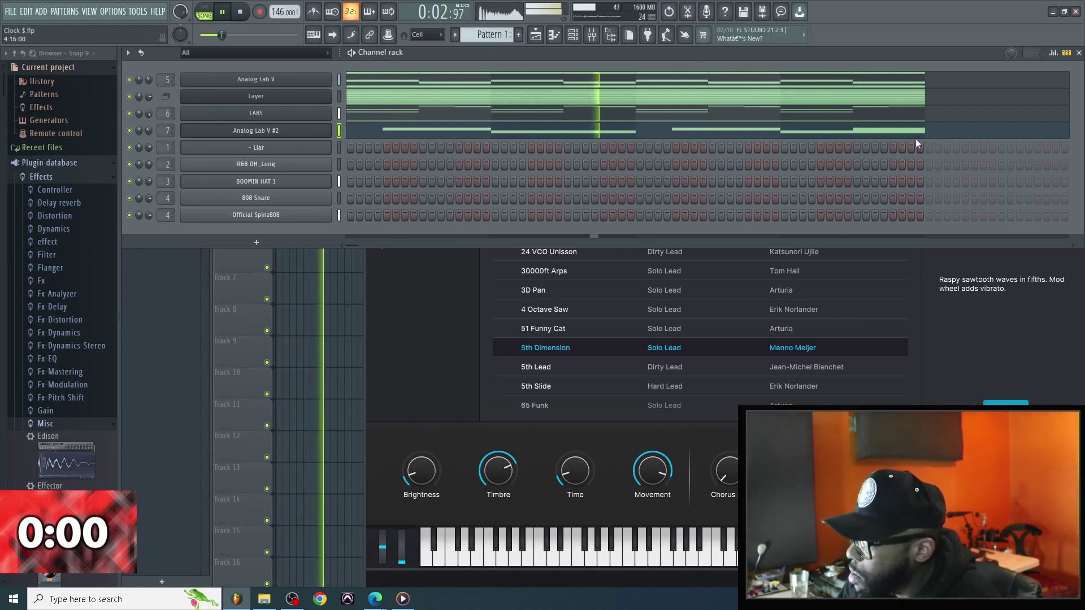
# Step: Delete the F#6 note on beat 3 of bar 4 from the Analog Lab V #2 melody
pyautogui.click(899, 132)
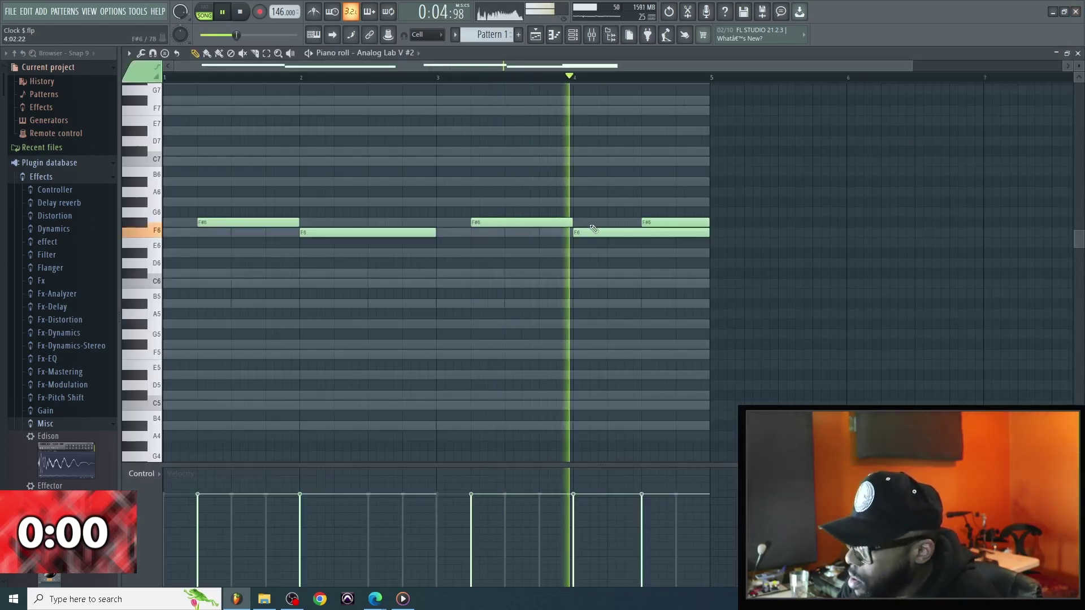
pyautogui.rightClick(653, 223)
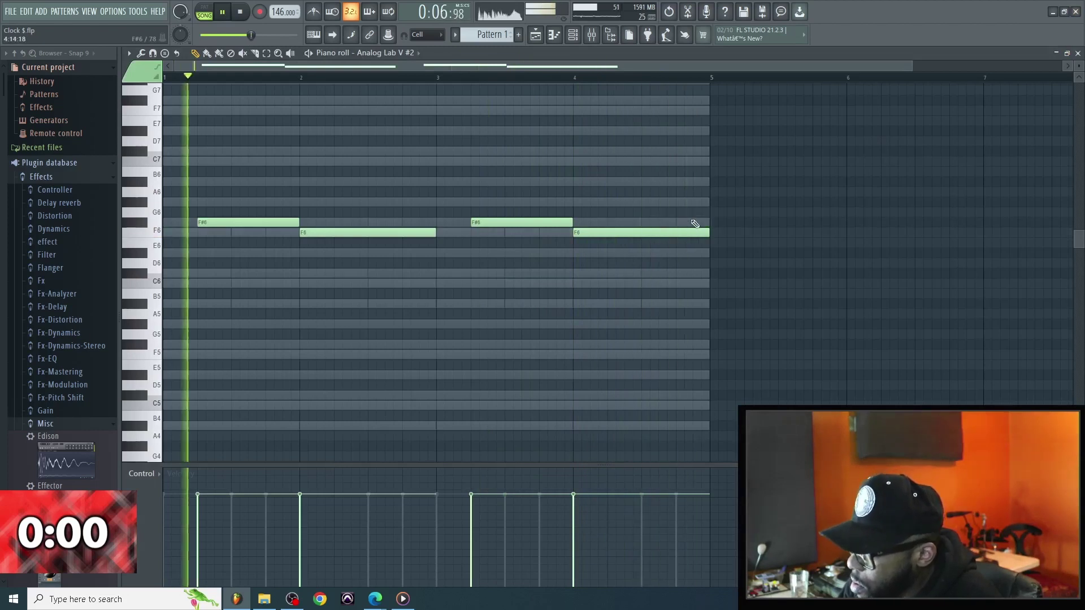
pyautogui.click(572, 35)
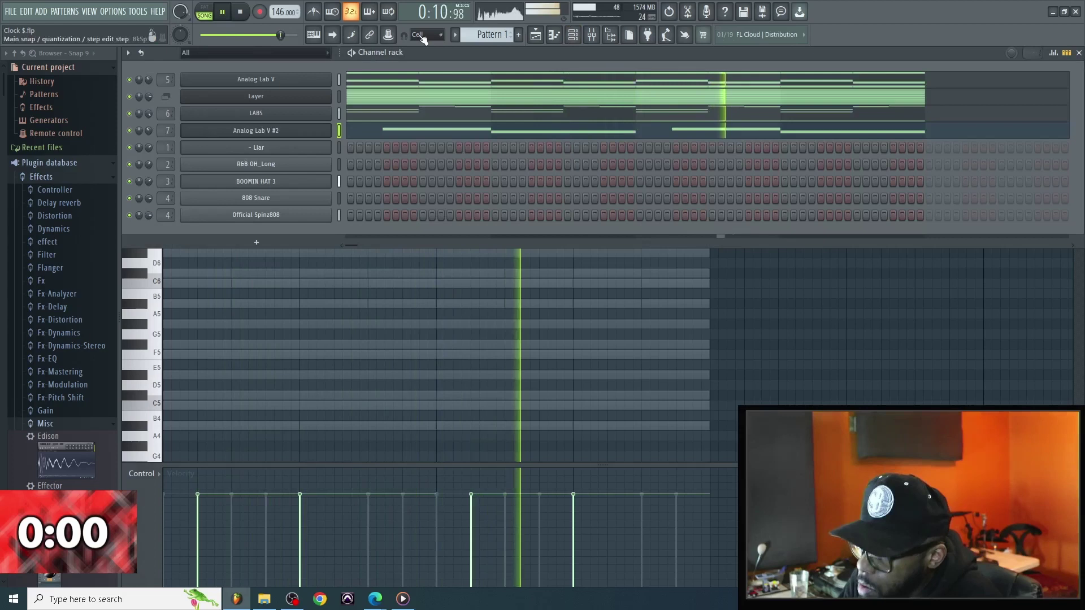
# Step: Copy the Analog Lab V #2 notes from Pattern 1 and paste them into the LABS channel of Pattern 6
pyautogui.click(536, 37)
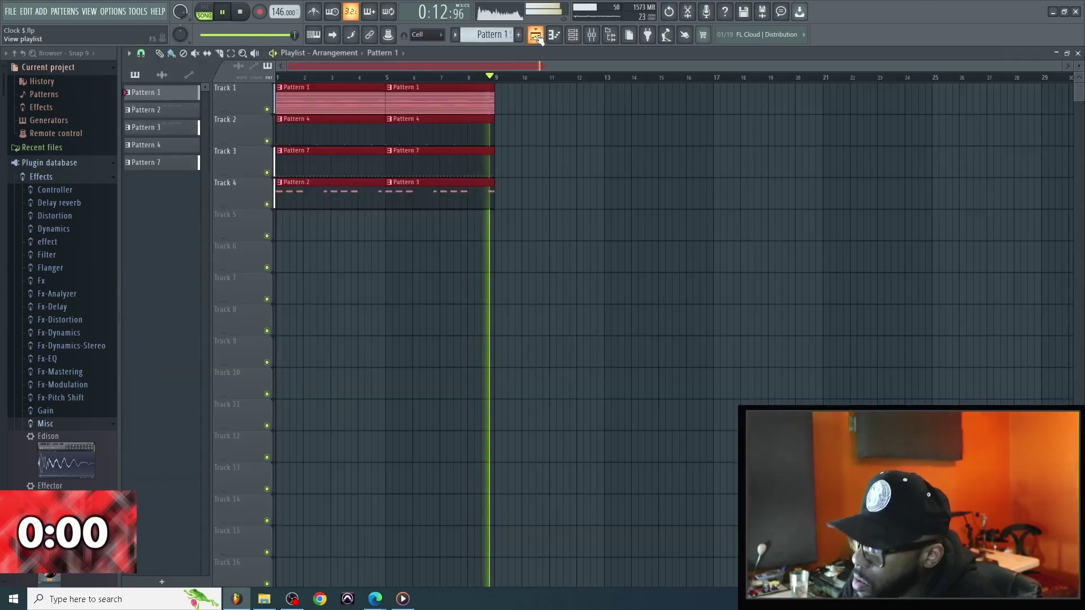
pyautogui.click(537, 36)
pyautogui.rightClick(333, 127)
pyautogui.click(487, 145)
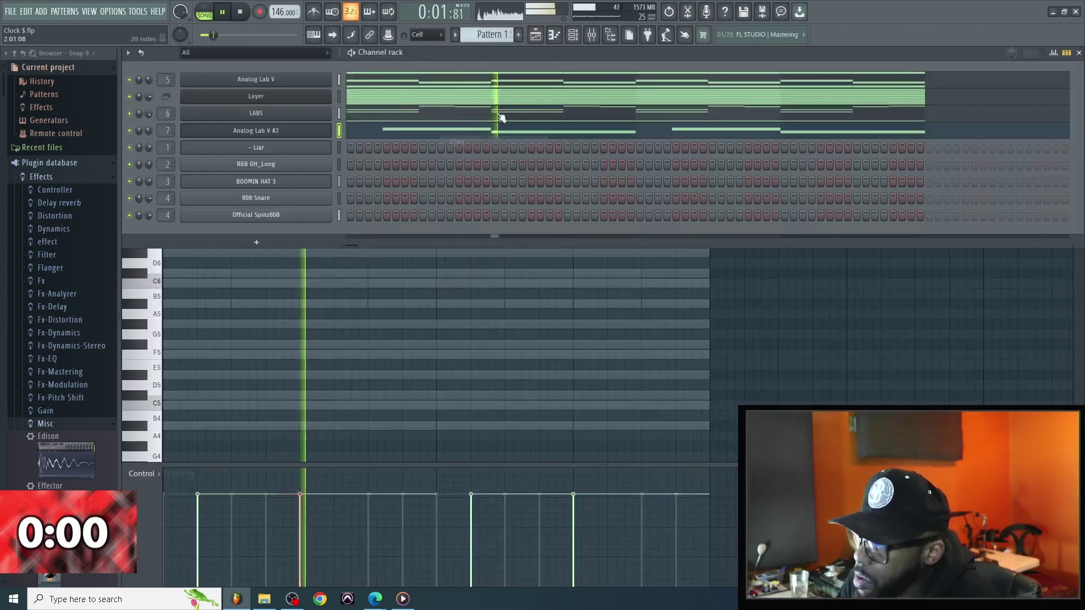
pyautogui.moveTo(490, 35); pyautogui.dragTo(491, 17)
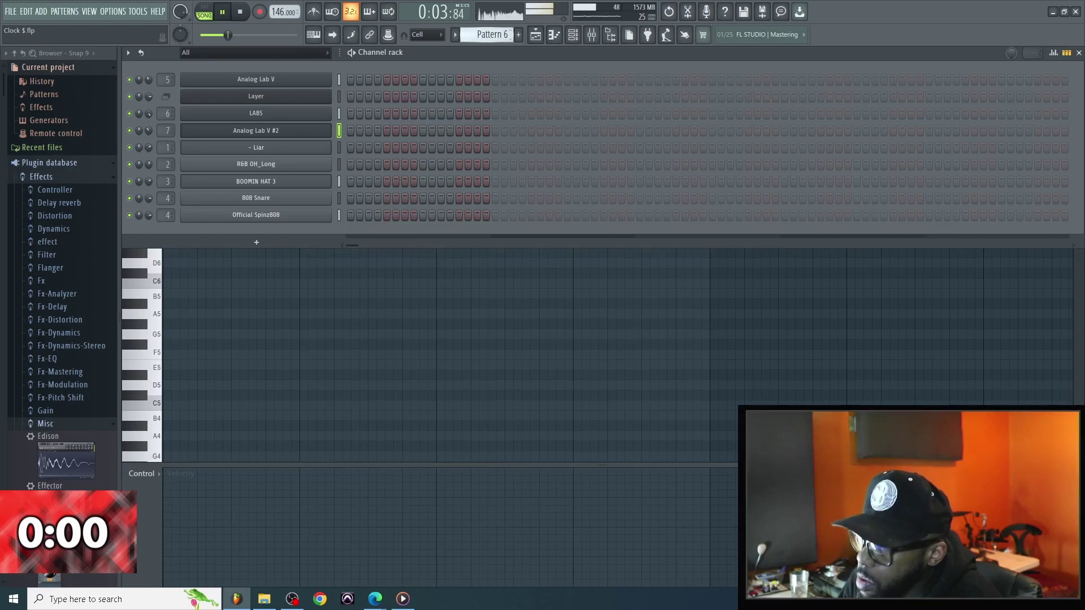
pyautogui.rightClick(294, 115)
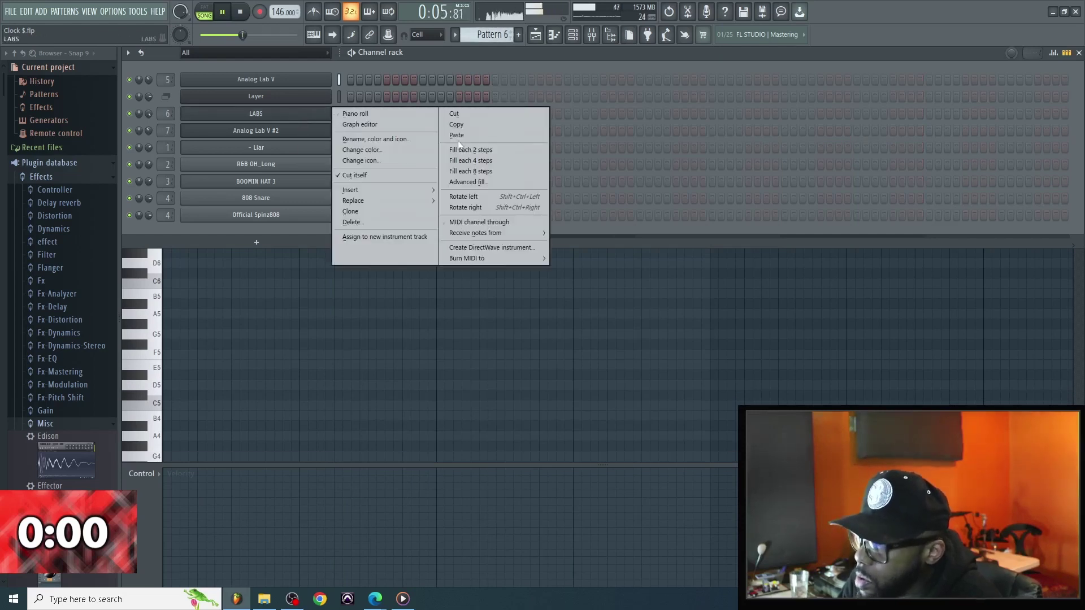
pyautogui.click(449, 133)
# Step: Delete all Analog Lab V #2 notes from Pattern 1 and return to the playlist
pyautogui.moveTo(490, 35); pyautogui.dragTo(491, 52)
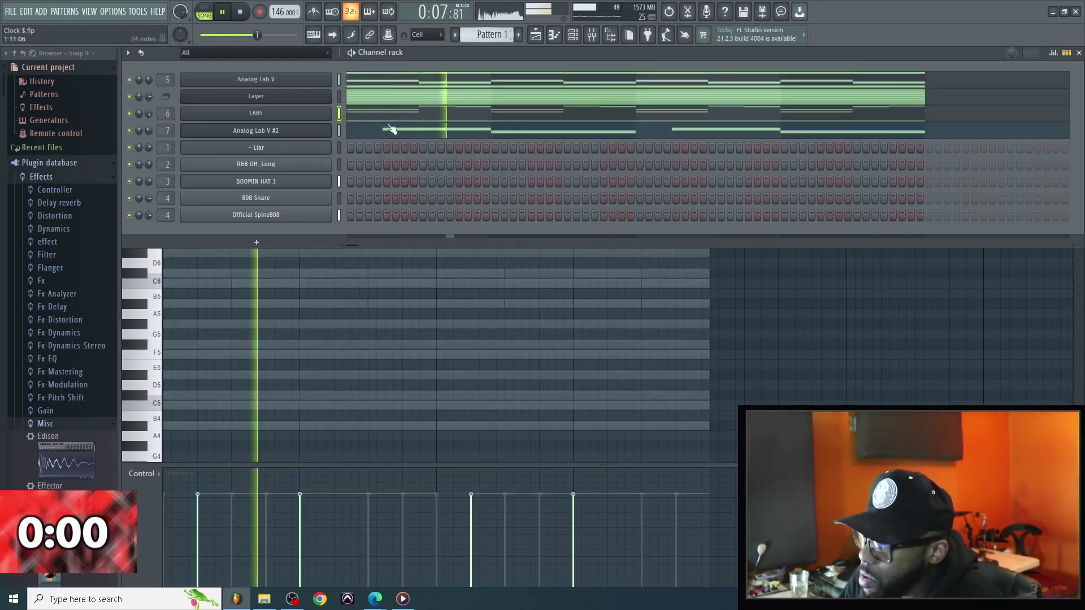
pyautogui.click(380, 130)
pyautogui.hotkey('ctrl', 'a')
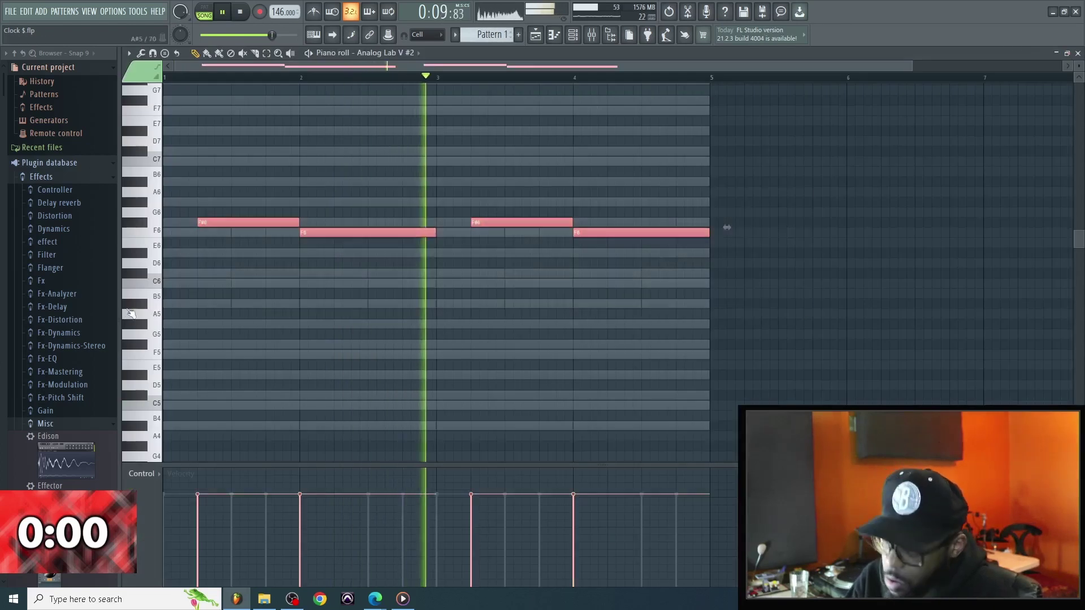
pyautogui.press('Delete')
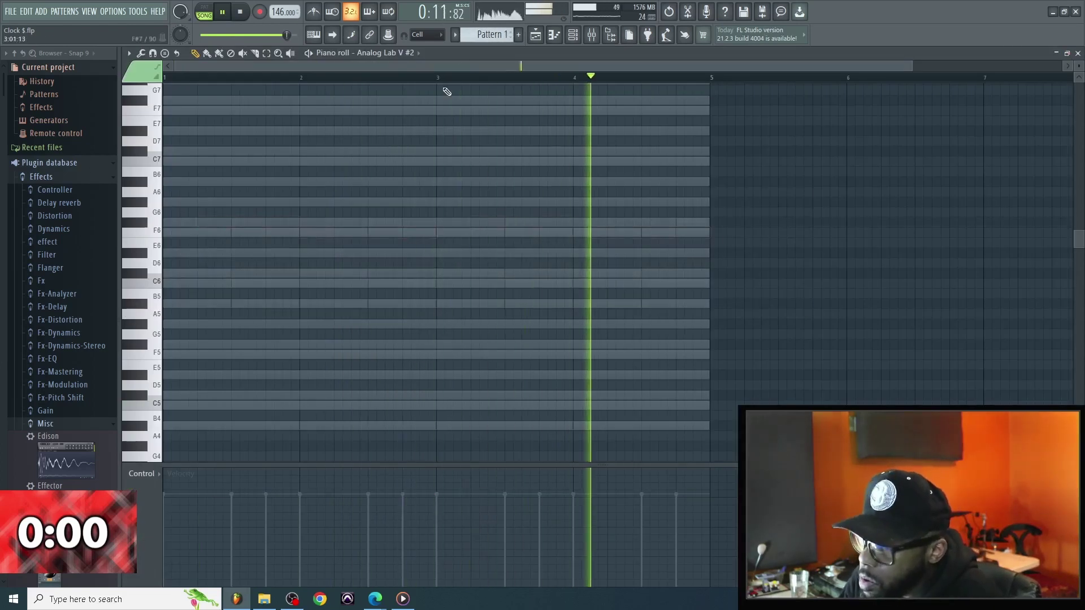
pyautogui.click(535, 35)
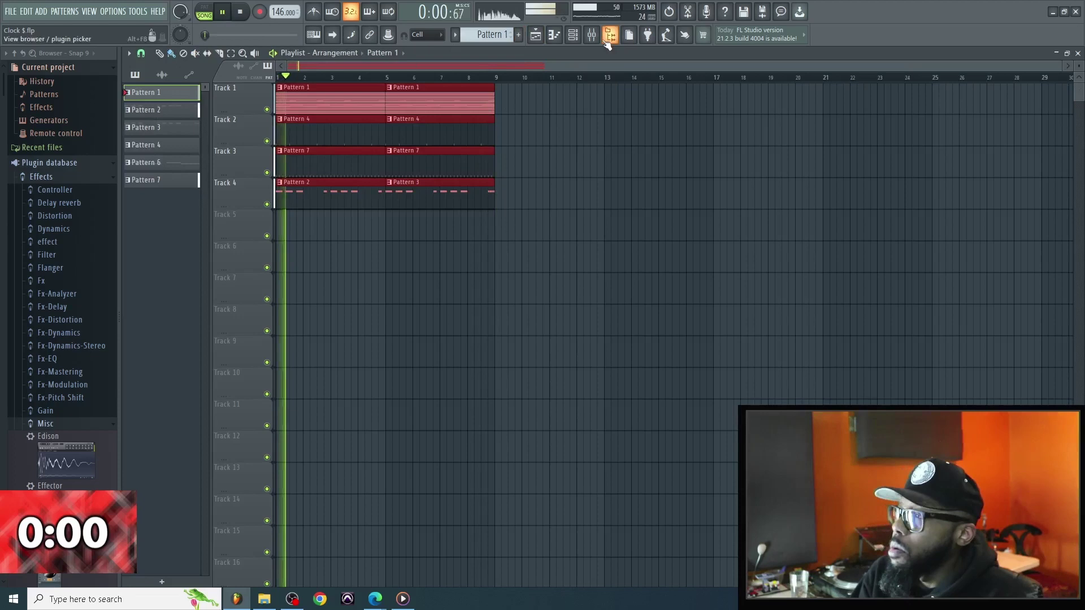